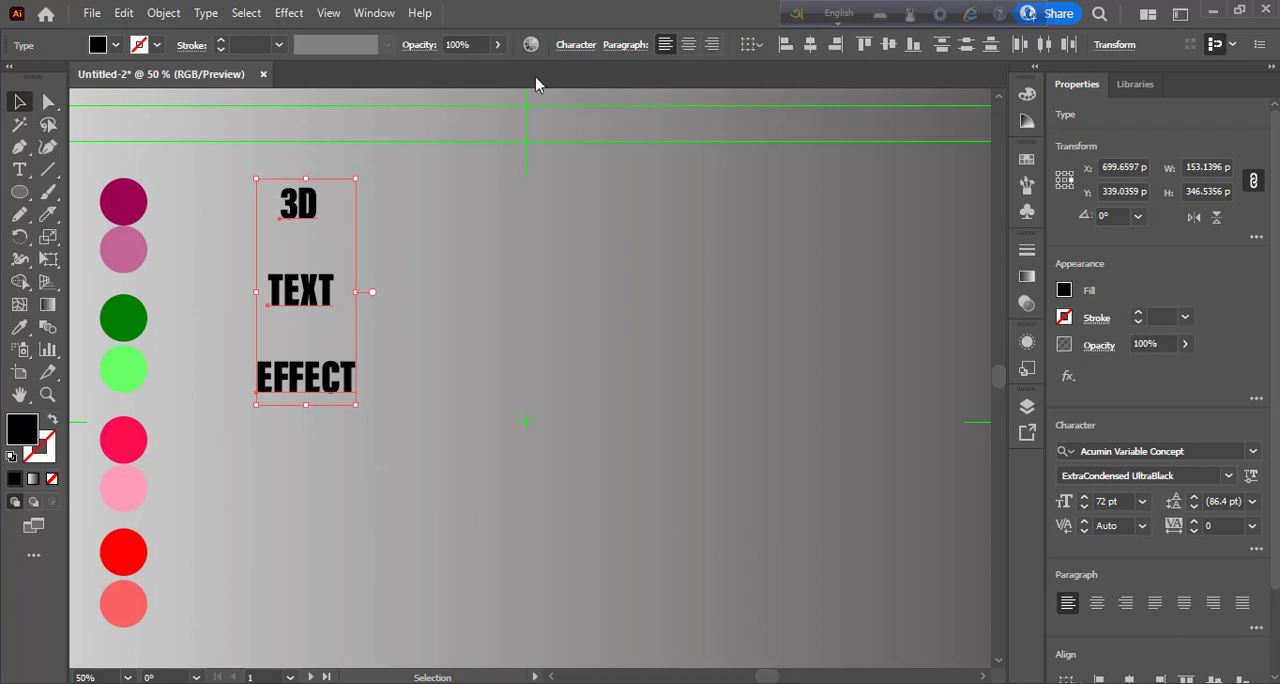
- Draw a black circle about 438 px in diameter and place it in the empty area beside the three words
click(19, 169)
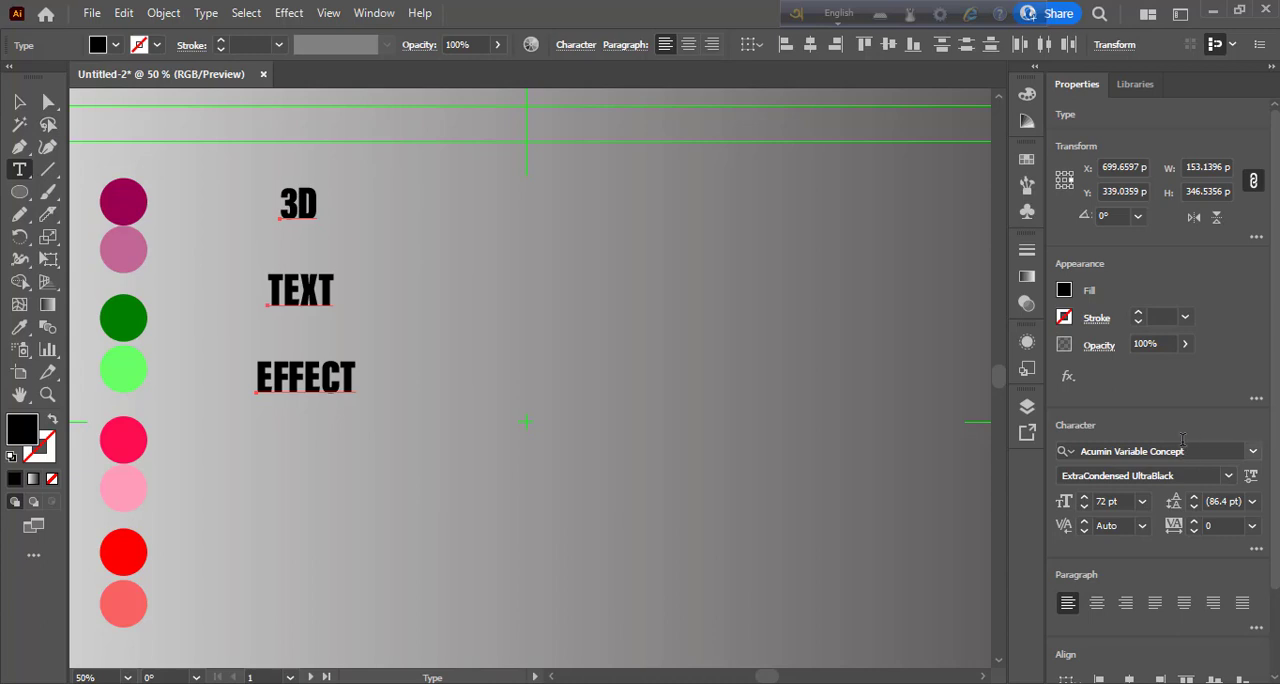
click(19, 101)
click(590, 360)
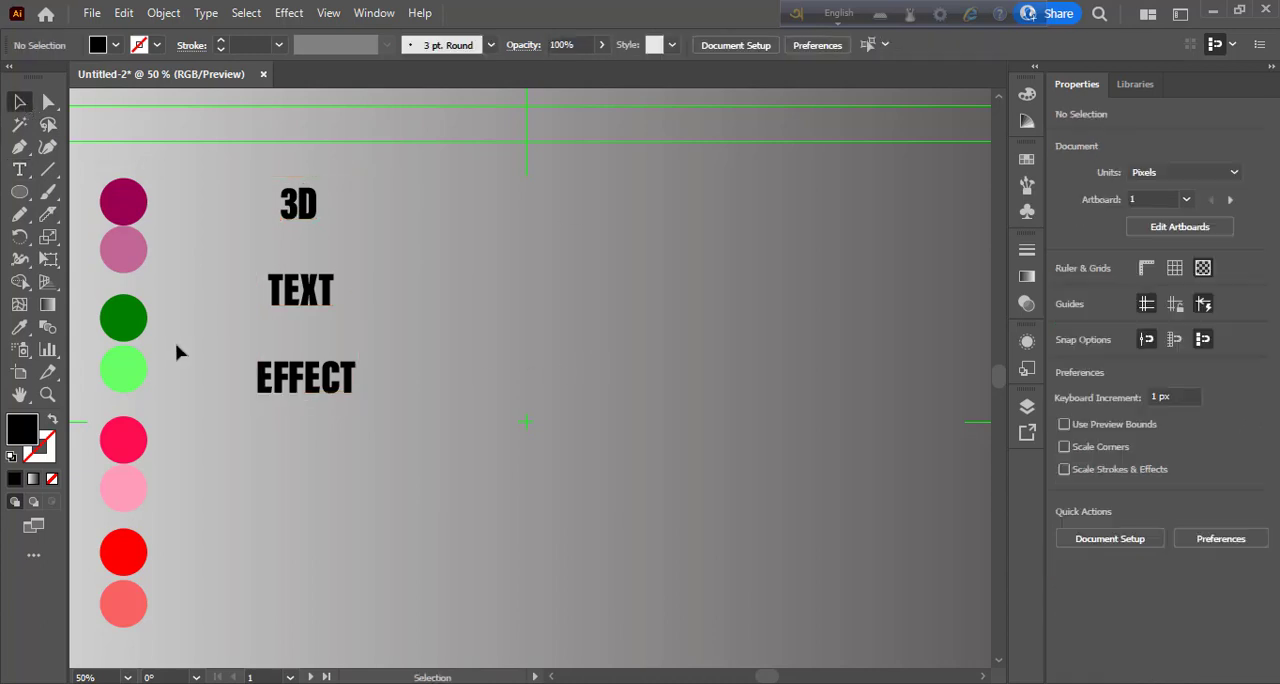
drag(19, 191, 110, 237)
drag(552, 244, 693, 385)
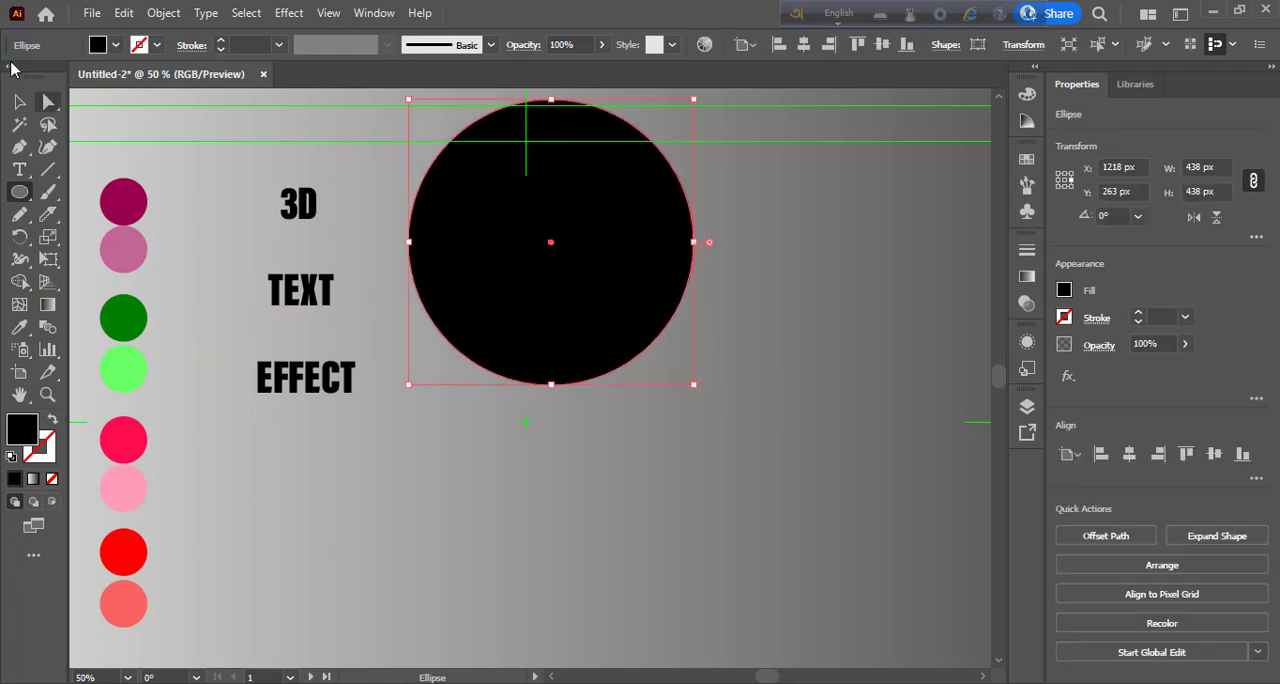
key(v)
drag(556, 191, 645, 328)
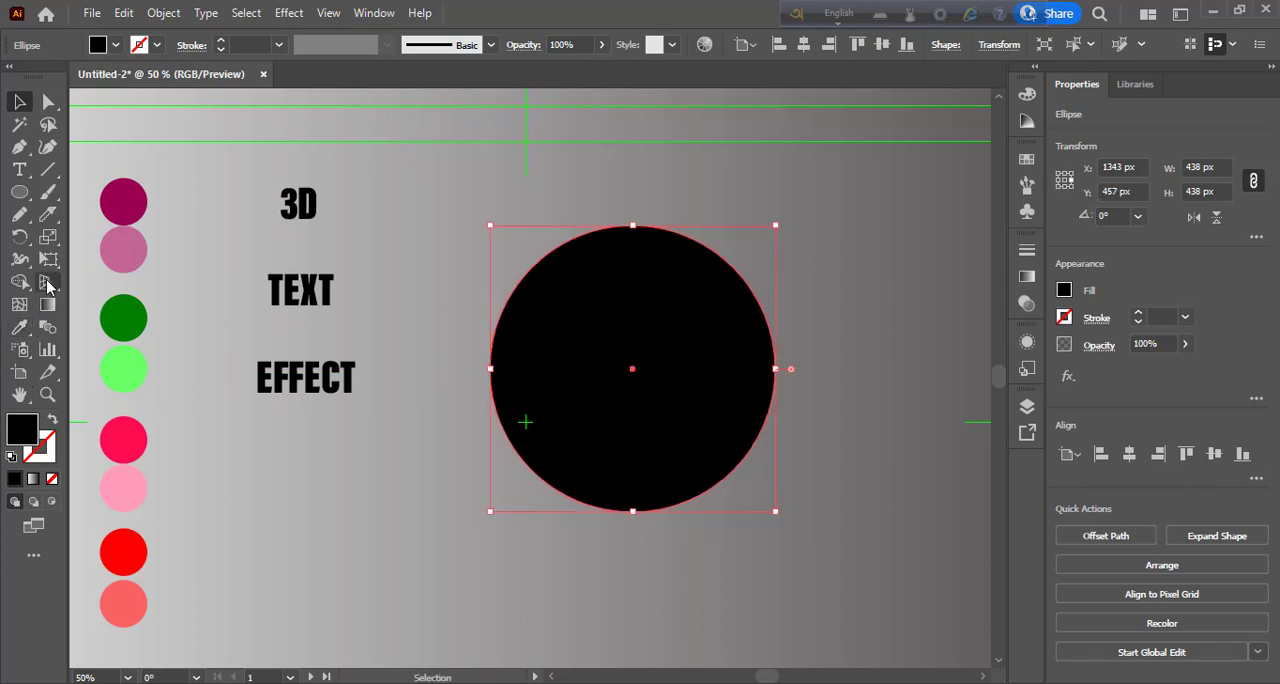
- Cut the black circle into three slices with two gently curved Knife cuts, one across its upper part and one across its lower part
mouse_move(52, 222)
mouse_down()
mouse_move(73, 234)
mouse_move(77, 262)
mouse_move(117, 266)
mouse_up()
mouse_move(497, 247)
mouse_down()
mouse_move(651, 306)
mouse_move(770, 312)
mouse_up()
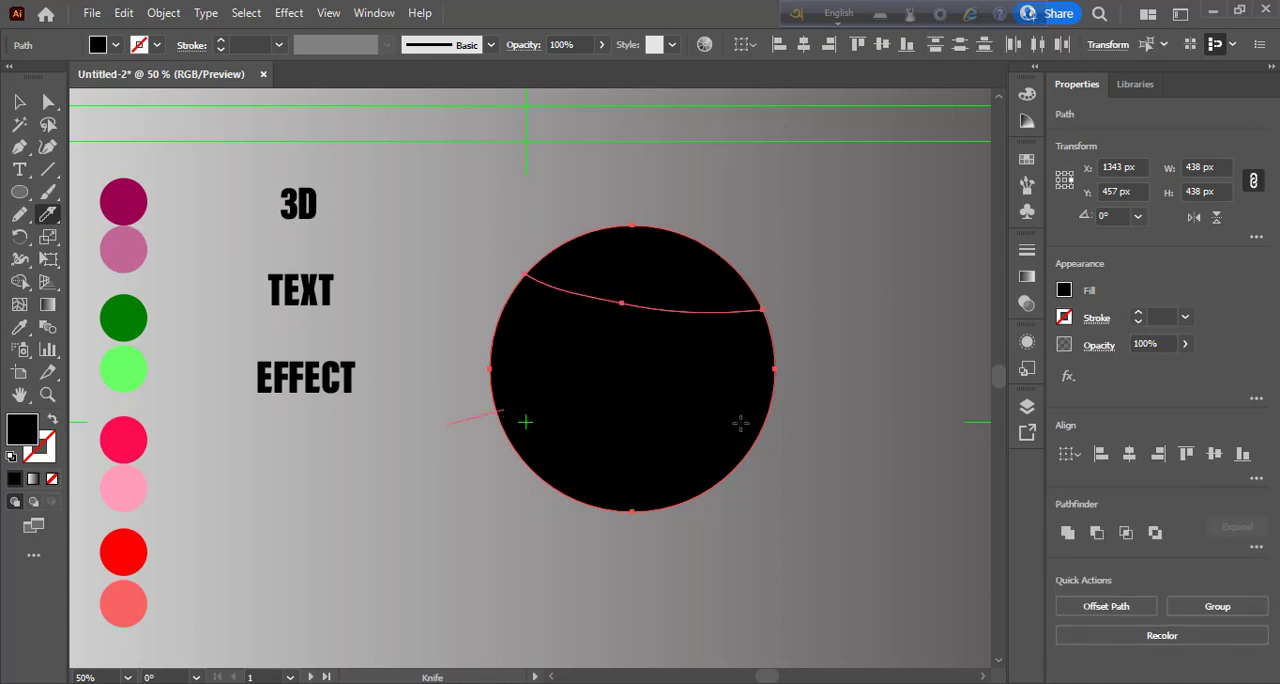
drag(740, 424, 785, 428)
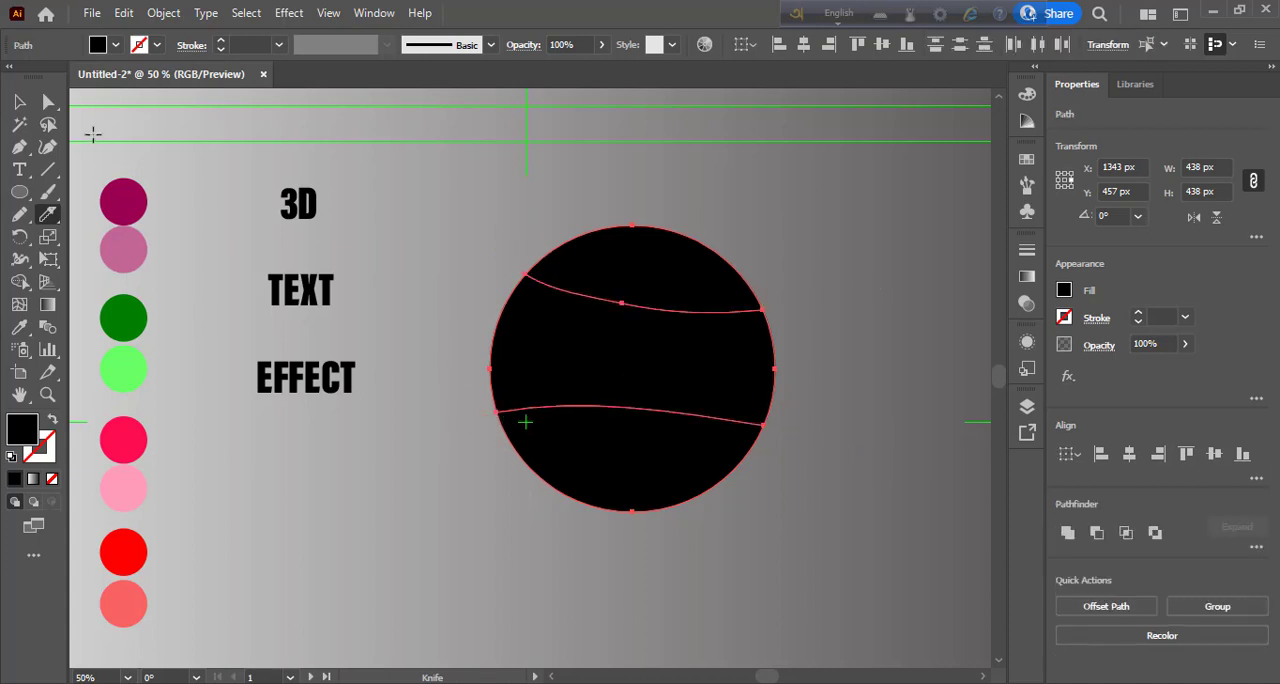
- Nudge the circle's upper slice upward by about 5 px to open a narrow gap above the middle slice
click(19, 101)
double_click(651, 285)
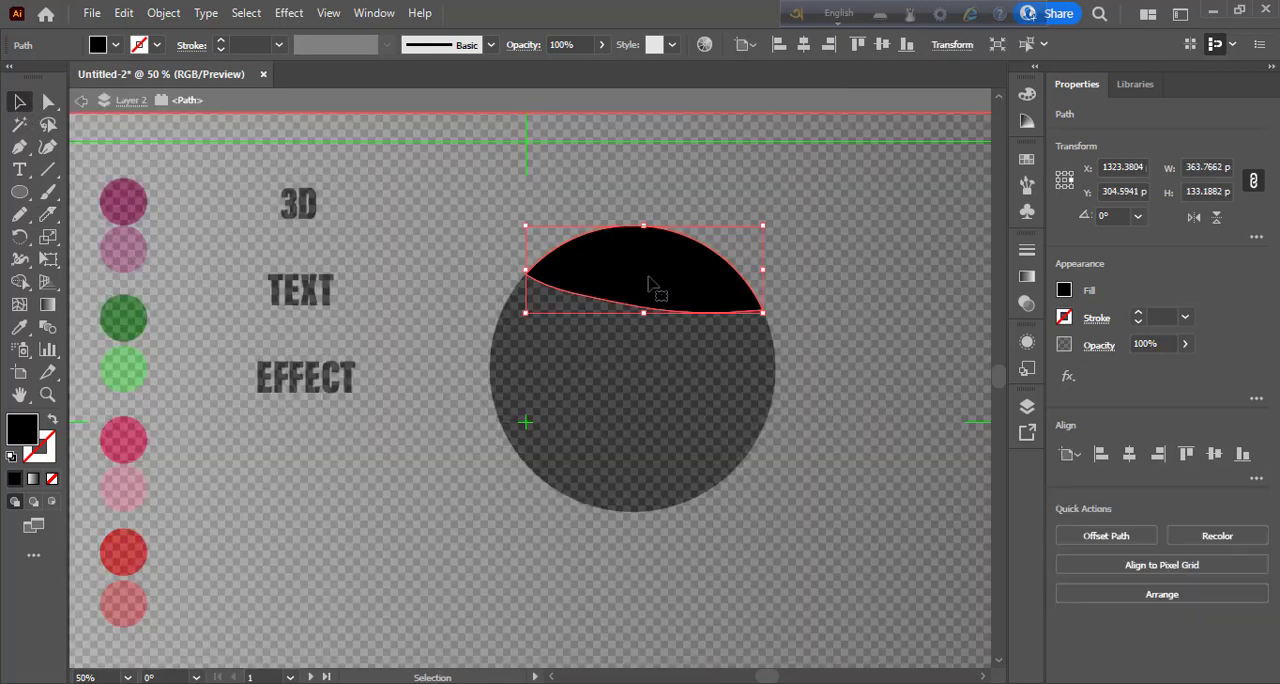
key(Up)
key(Up)
key(Up)
key(Up)
key(Up)
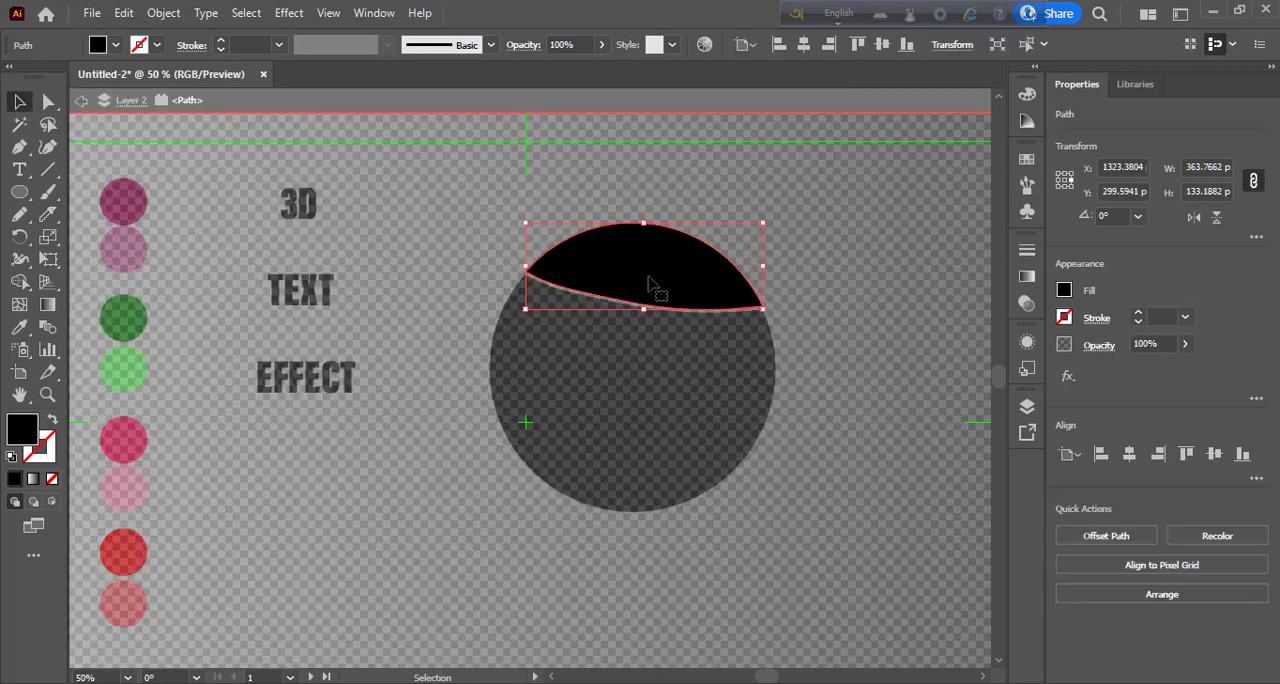
- Nudge the circle's lower slice down about 6 px and the upper slice about 2 px further up
key(Escape)
click(648, 477)
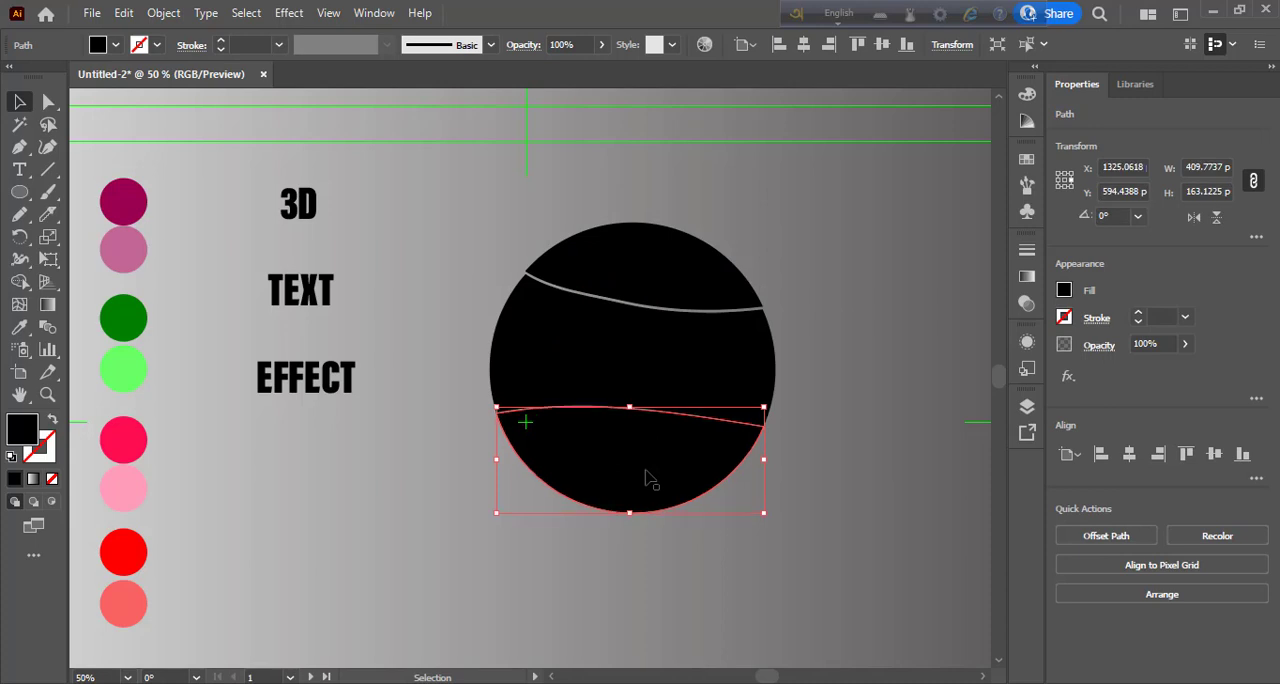
double_click(692, 288)
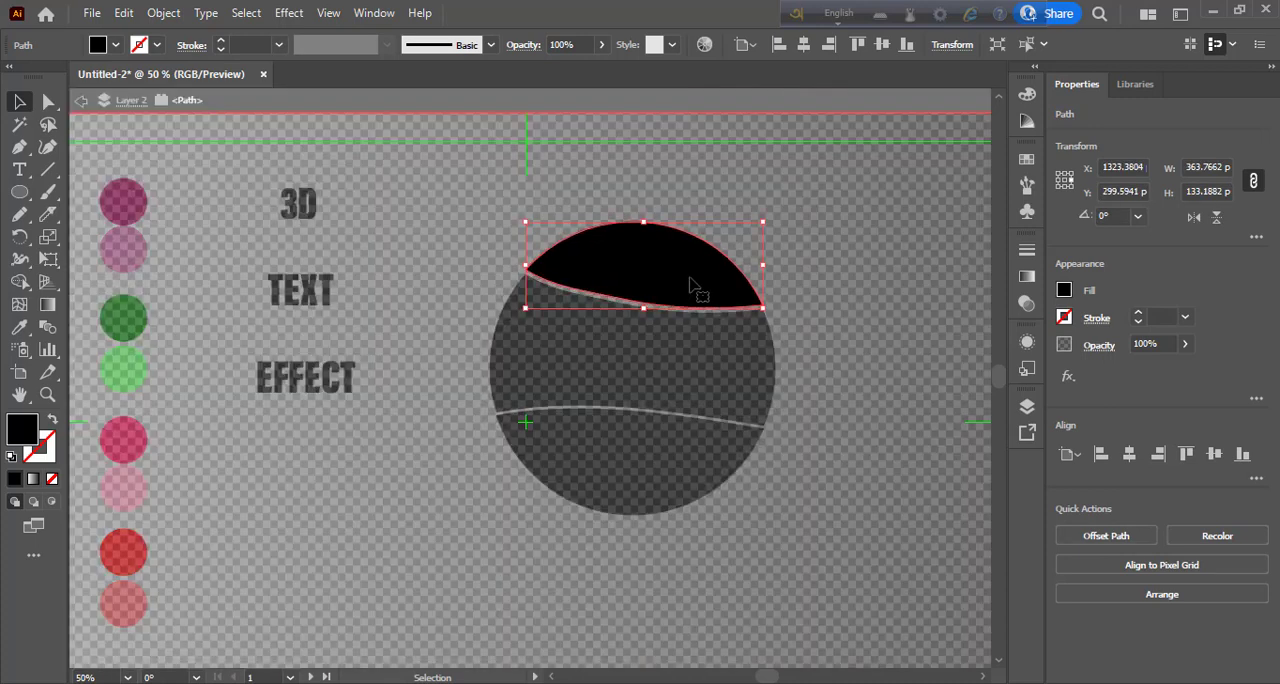
double_click(652, 477)
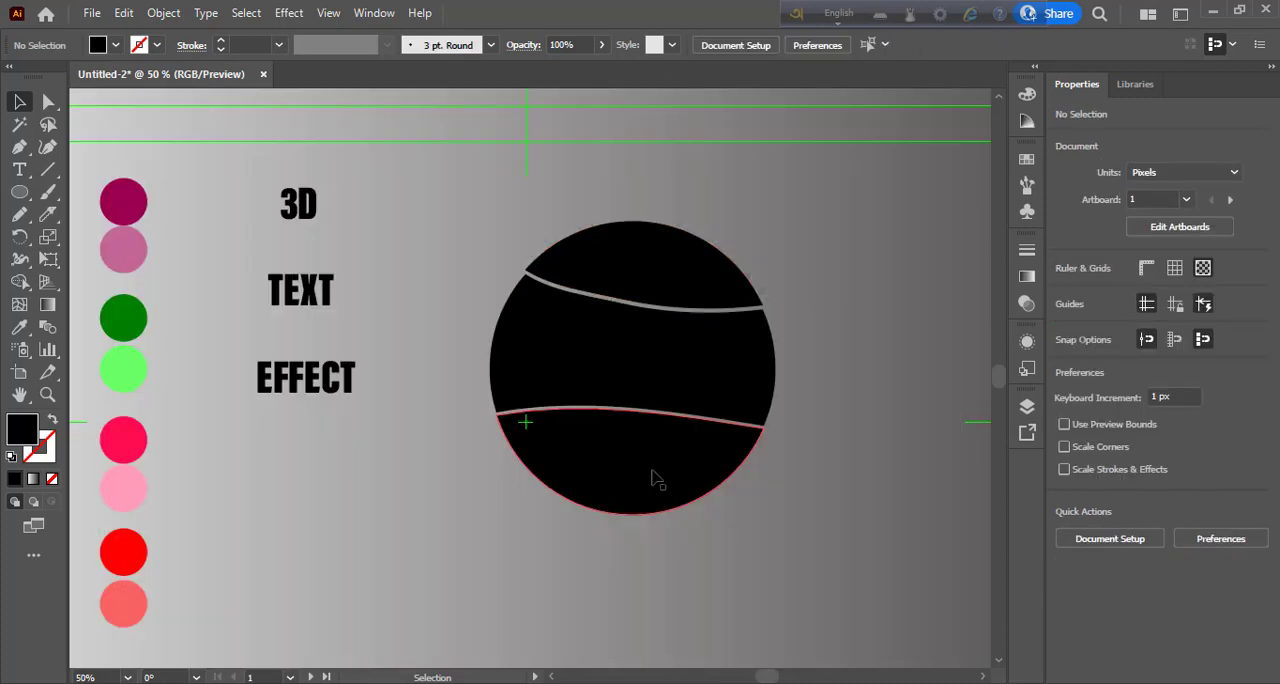
click(652, 478)
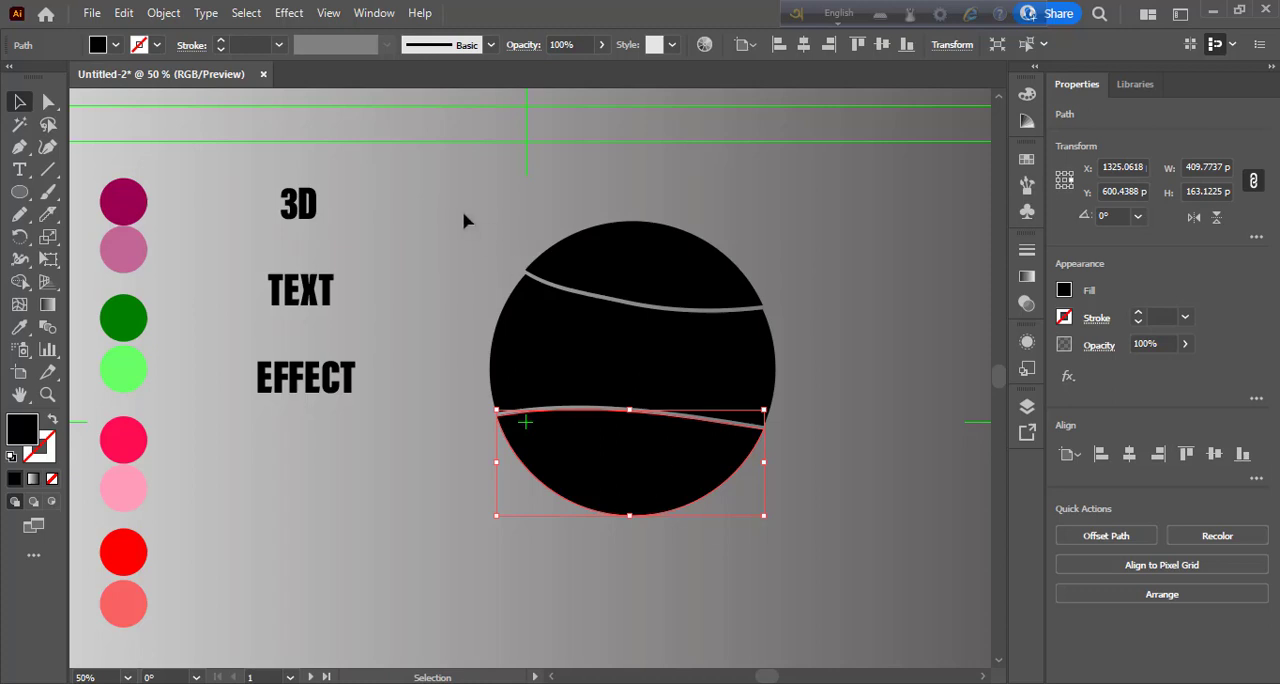
key(ctrl+a)
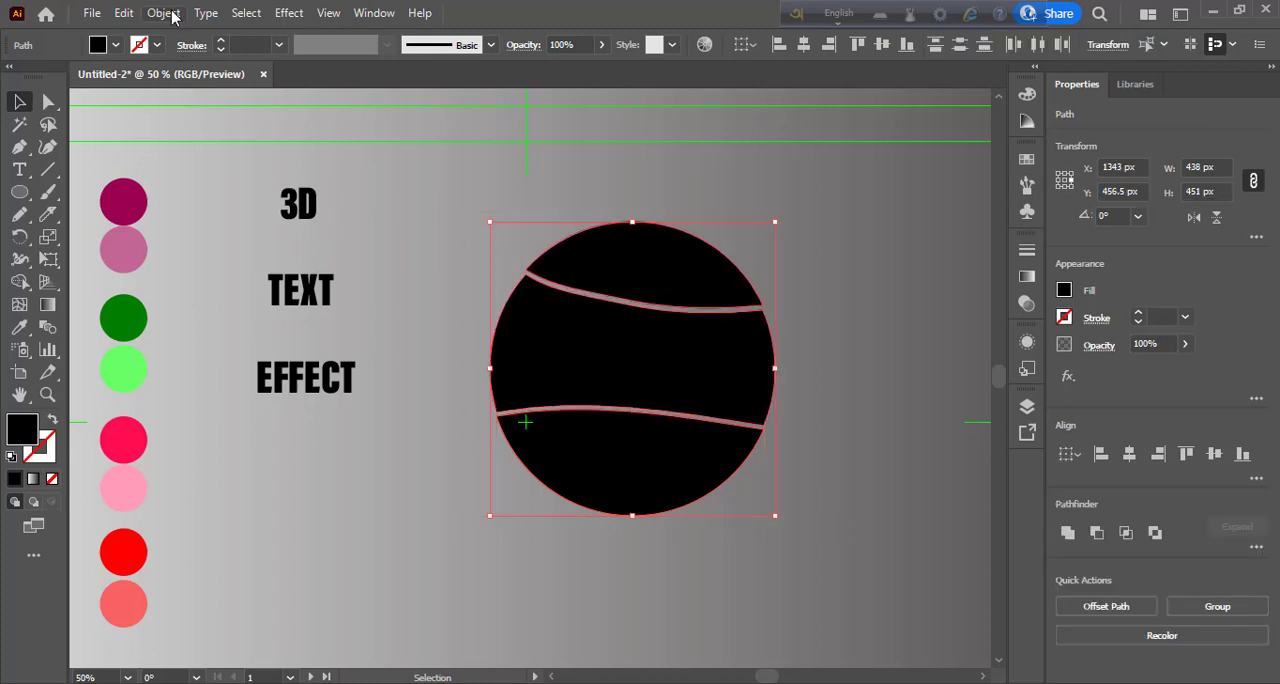
click(165, 13)
click(233, 230)
- Bring the circle's upper slice to the front of the stacking order
double_click(674, 288)
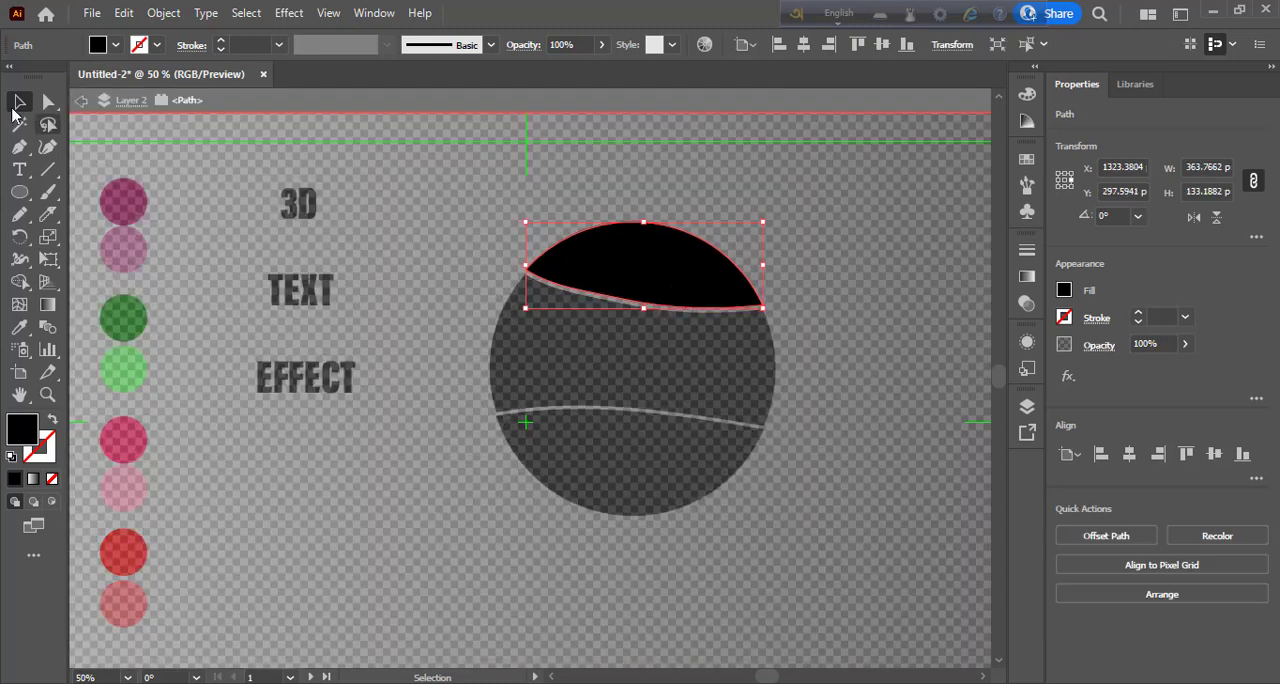
right_click(614, 262)
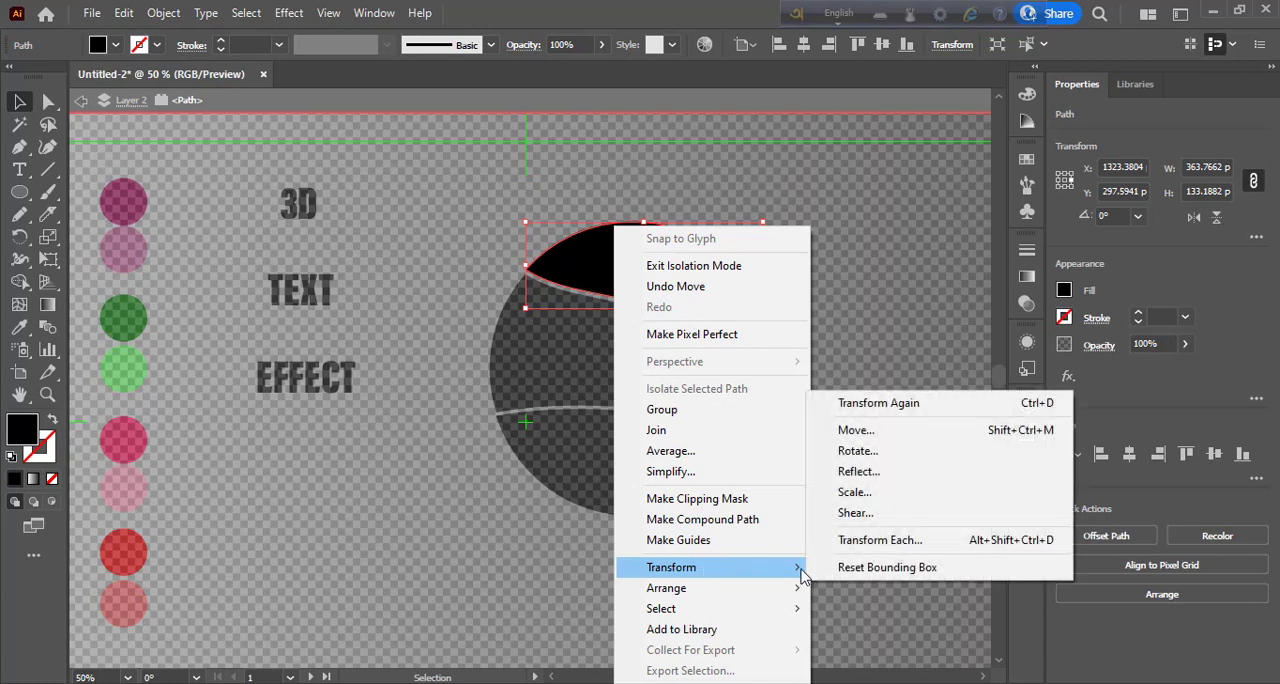
mouse_move(729, 594)
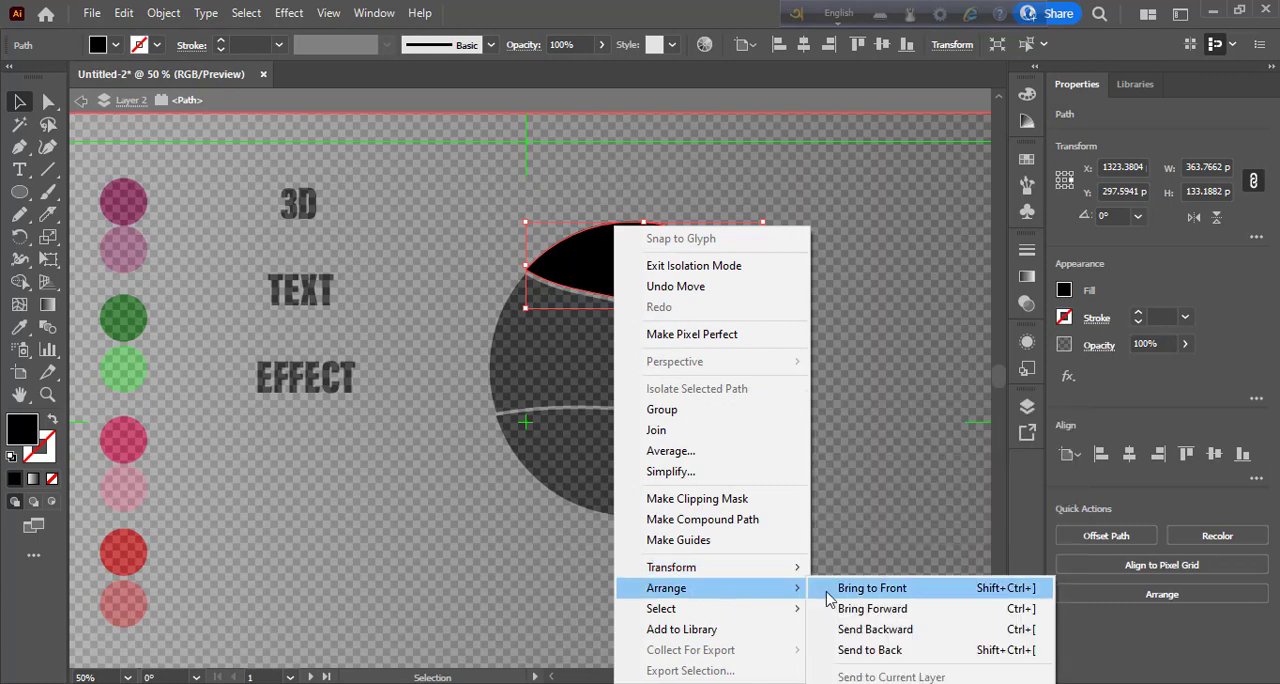
click(884, 590)
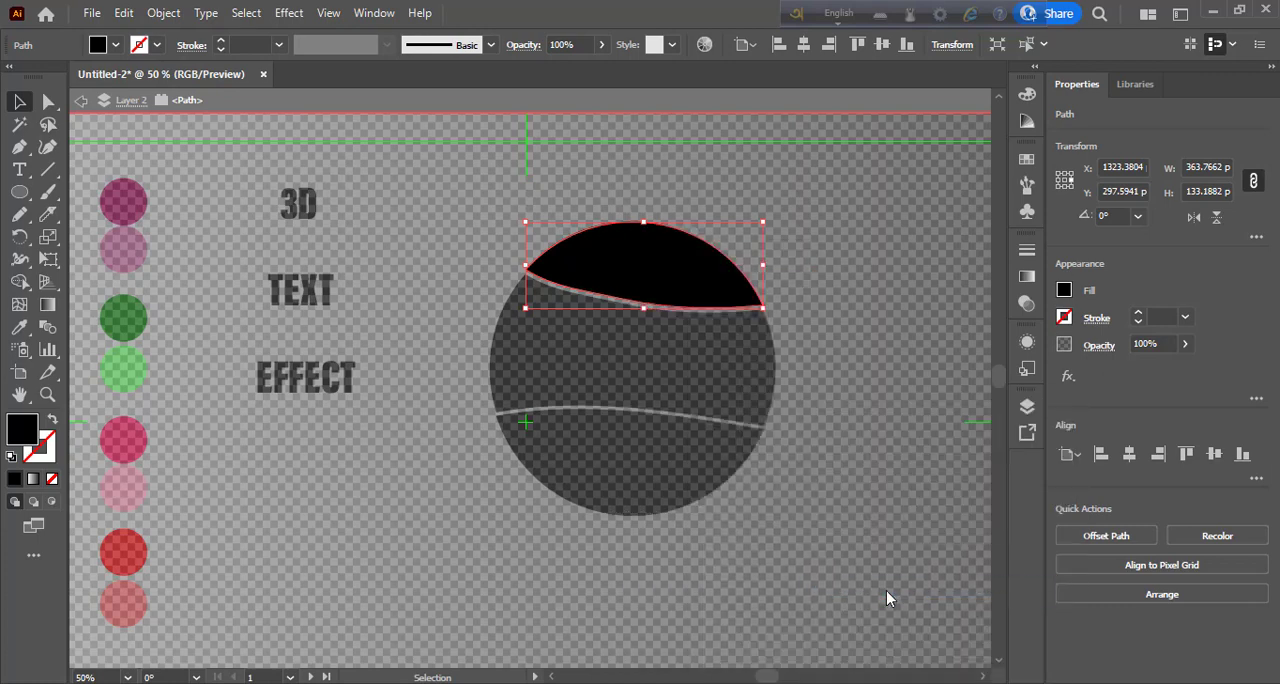
- Warp the word 3D into the upper slice using Envelope Distort with the top object
double_click(298, 205)
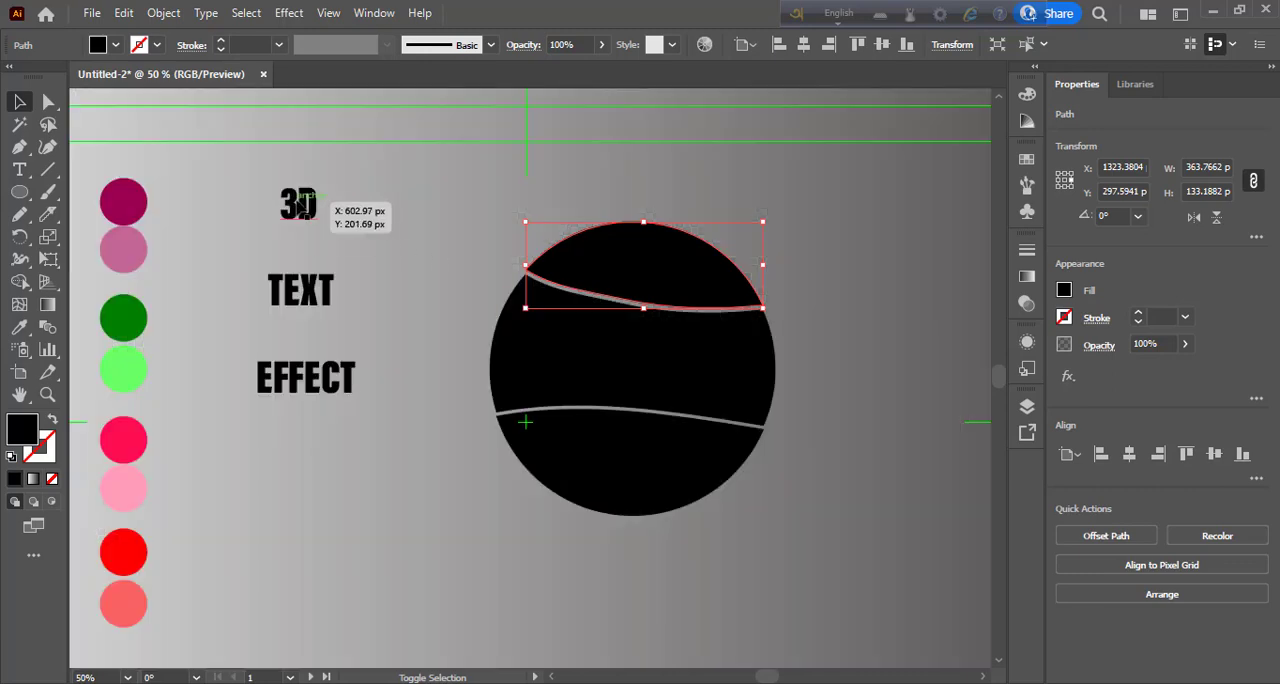
shift+click(300, 205)
click(162, 14)
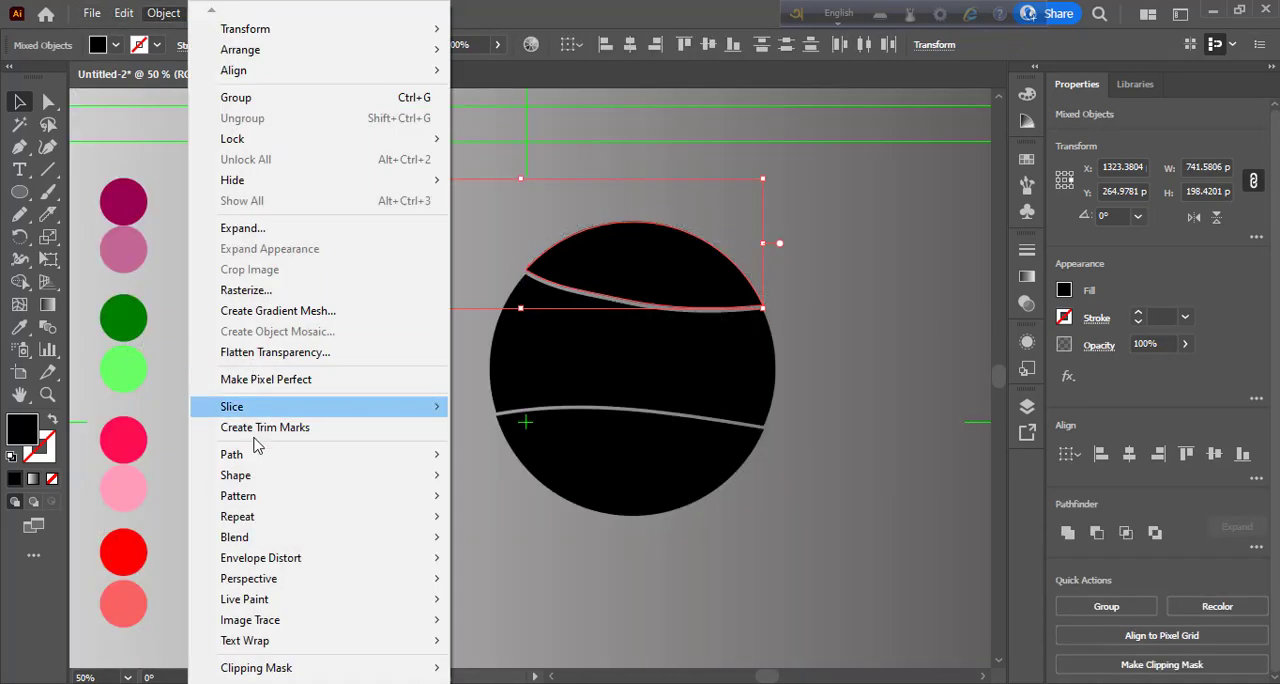
mouse_move(430, 560)
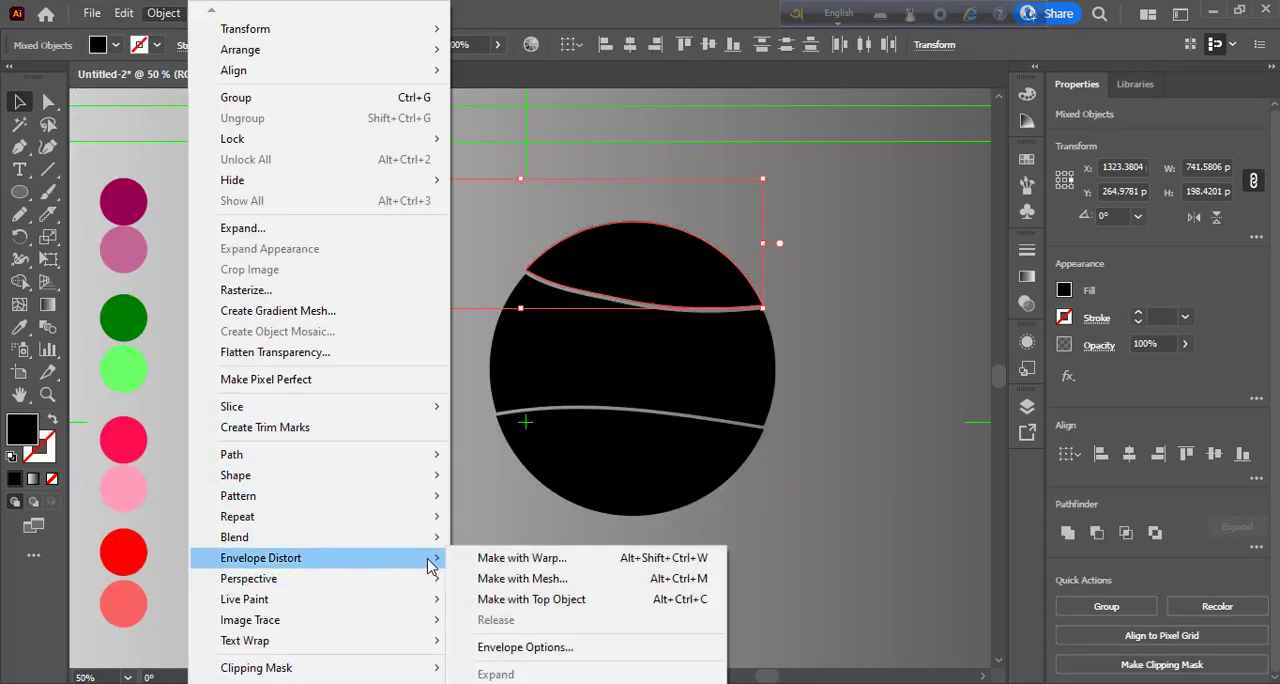
click(570, 600)
- Bring the circle's middle slice to the front of the stacking order
double_click(645, 380)
right_click(645, 380)
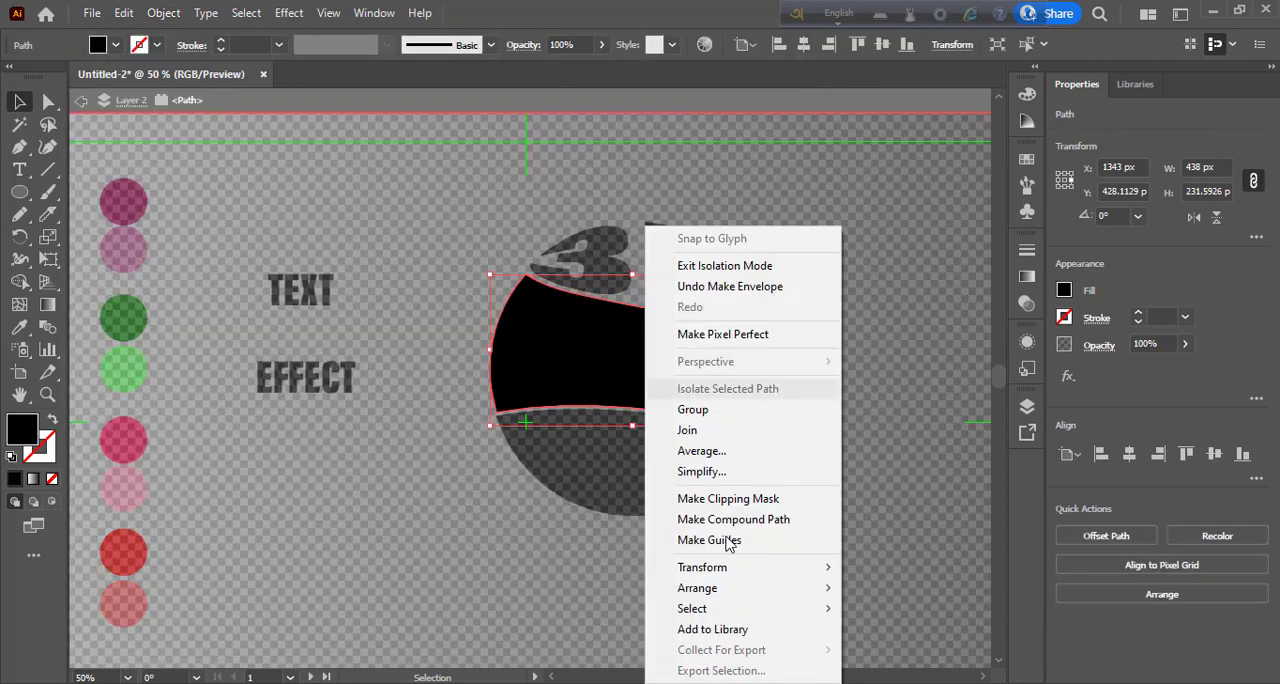
mouse_move(765, 596)
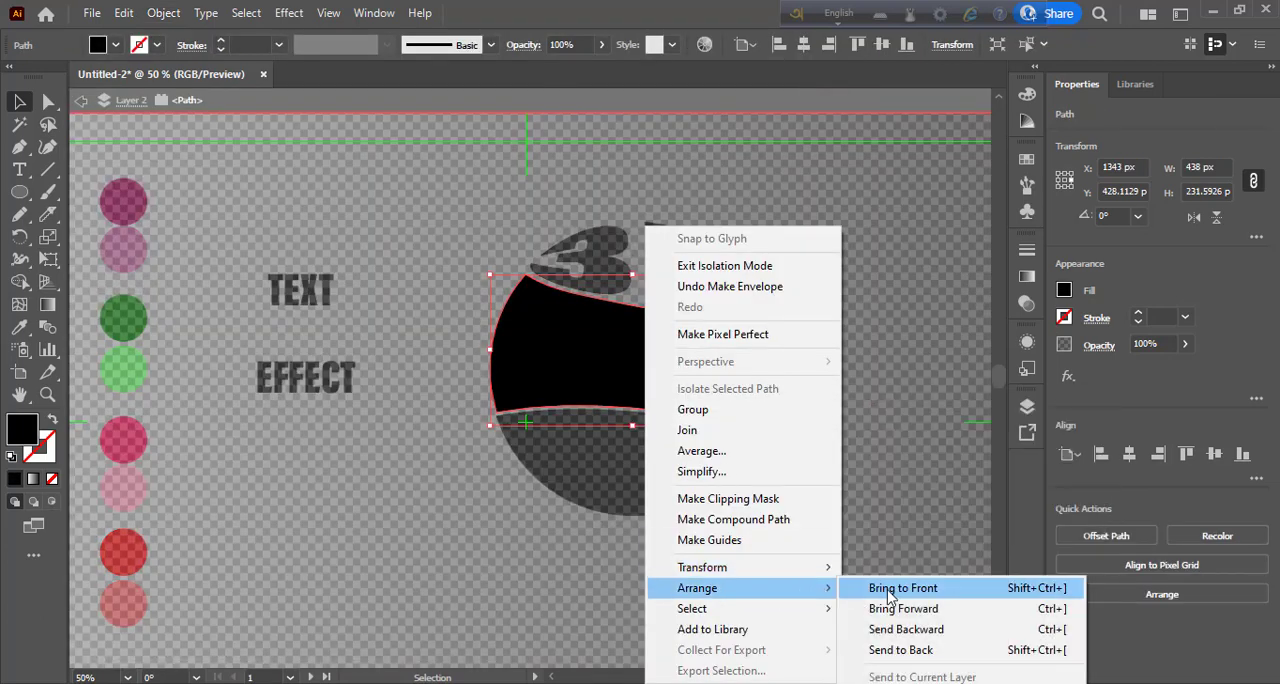
click(899, 597)
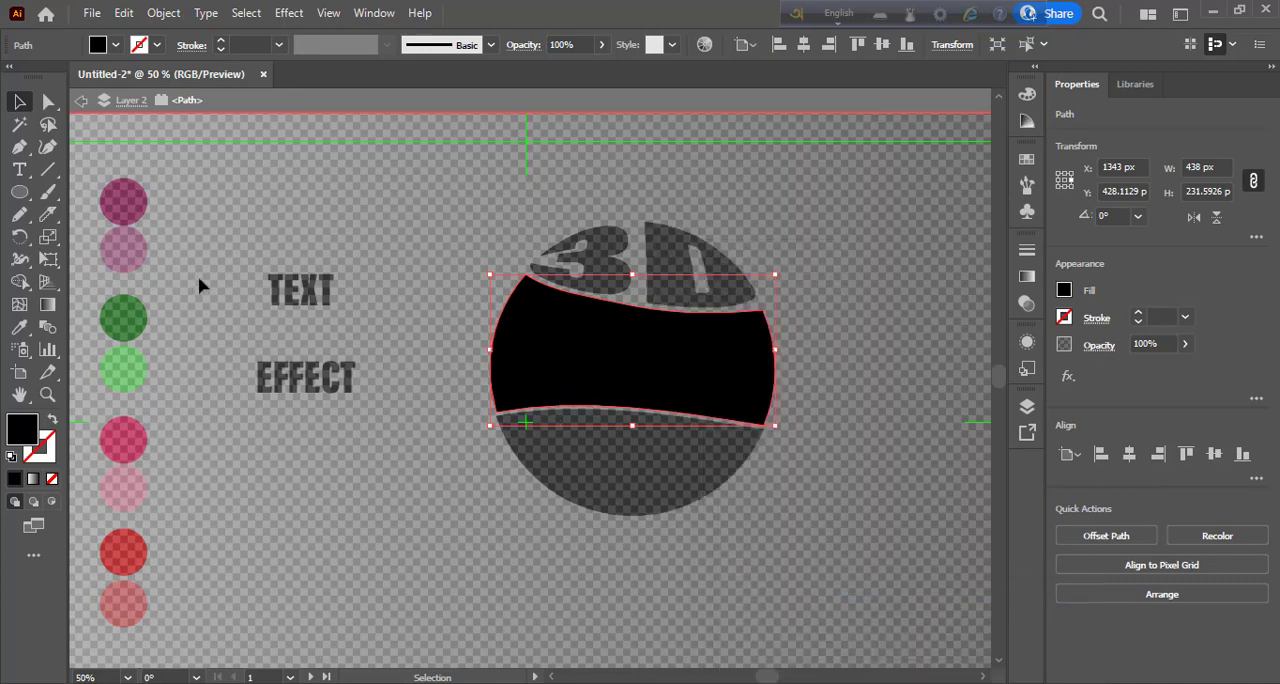
- Warp the word TEXT into the middle slice using Envelope Distort with the top object
key(ctrl+shift+d)
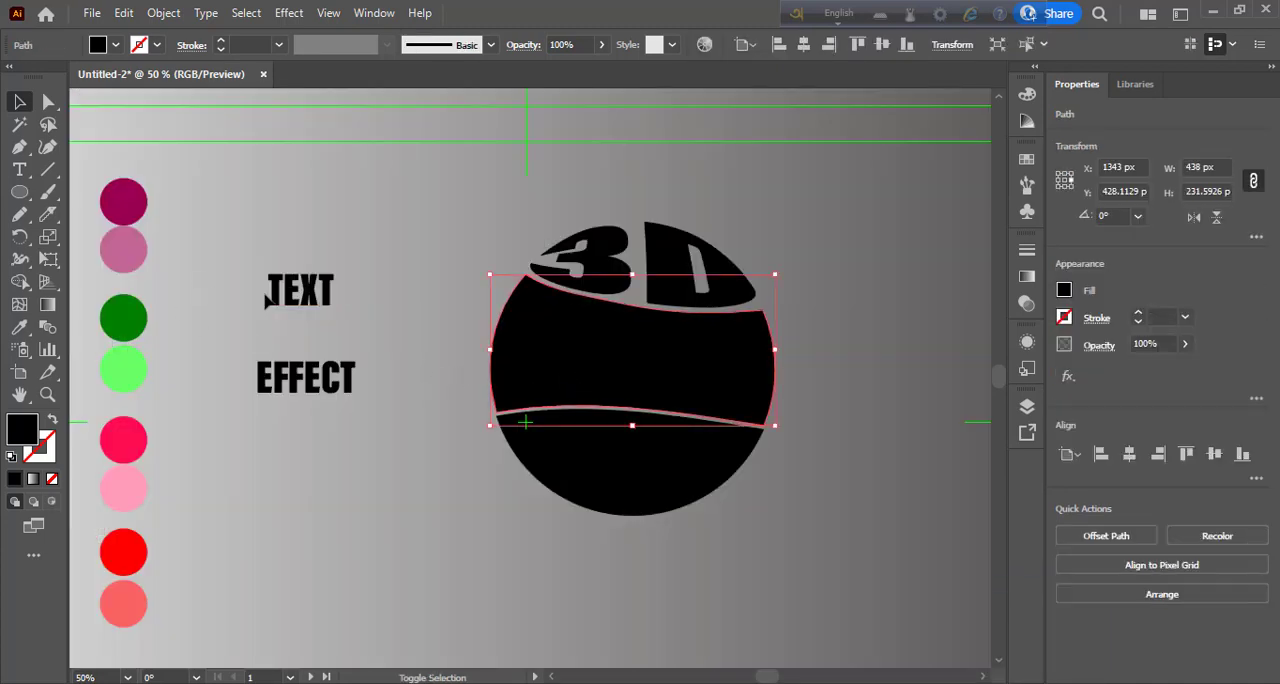
shift+click(276, 297)
click(163, 13)
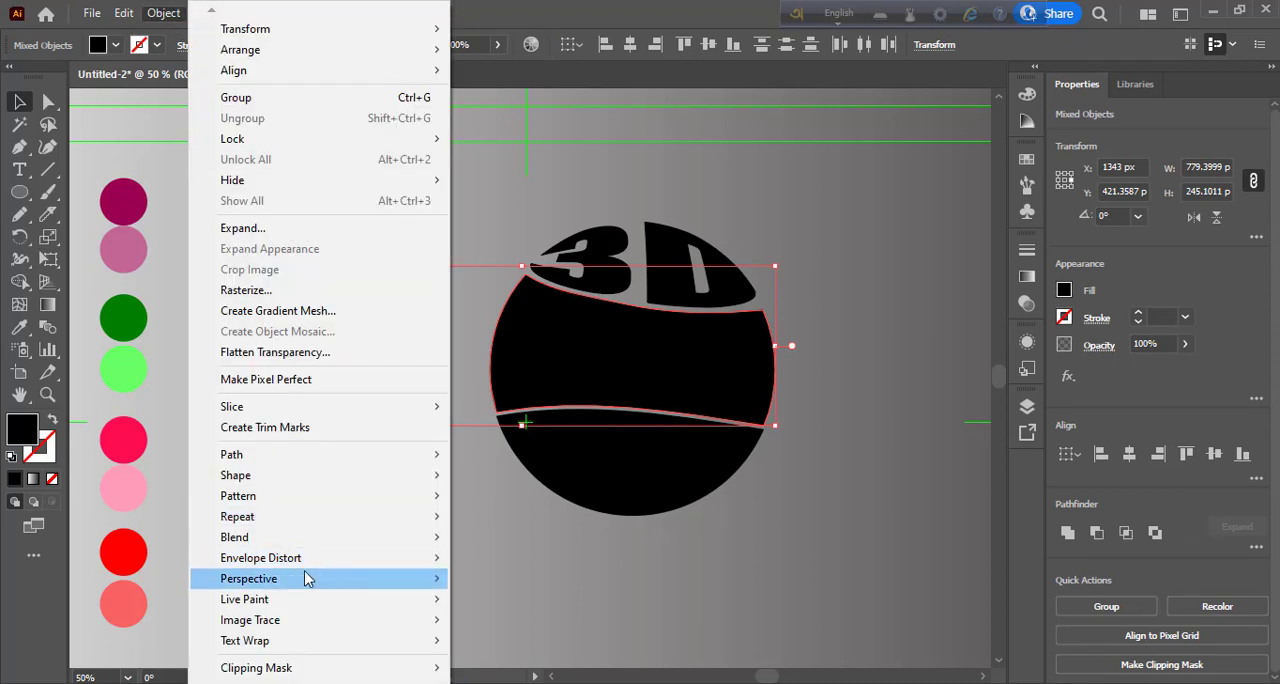
mouse_move(372, 570)
click(534, 600)
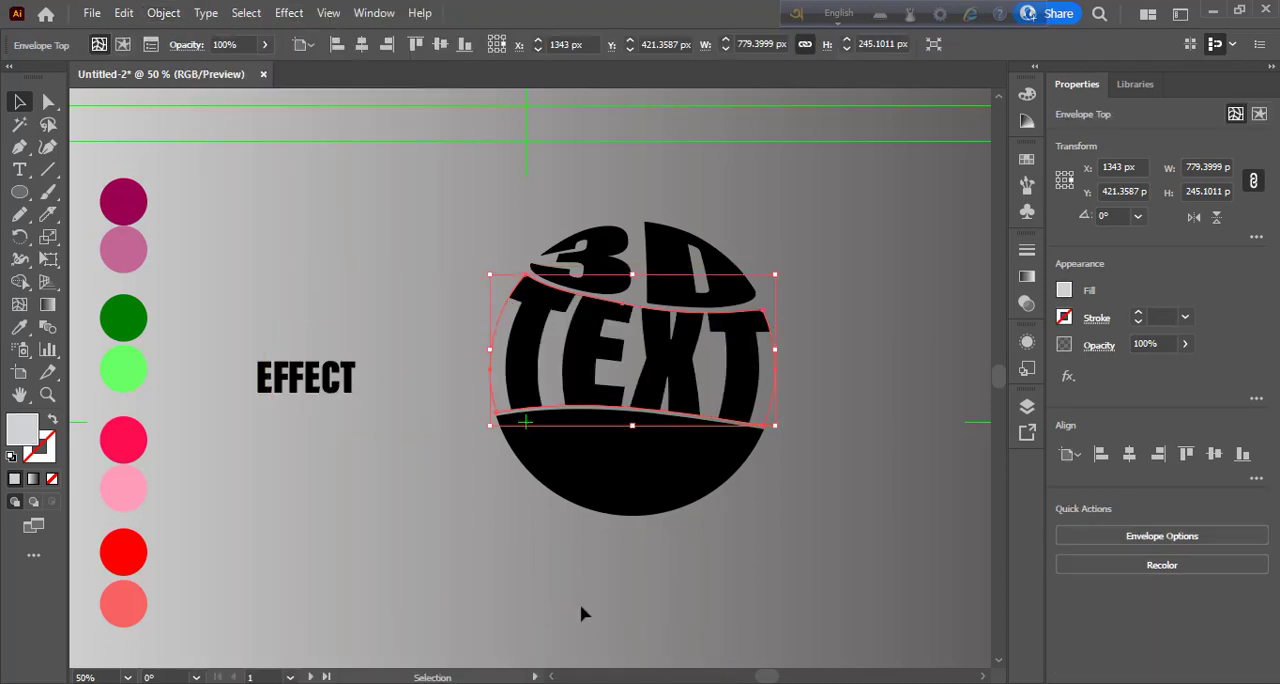
- Bring the circle's lower slice to the front of the stacking order
click(603, 500)
right_click(605, 502)
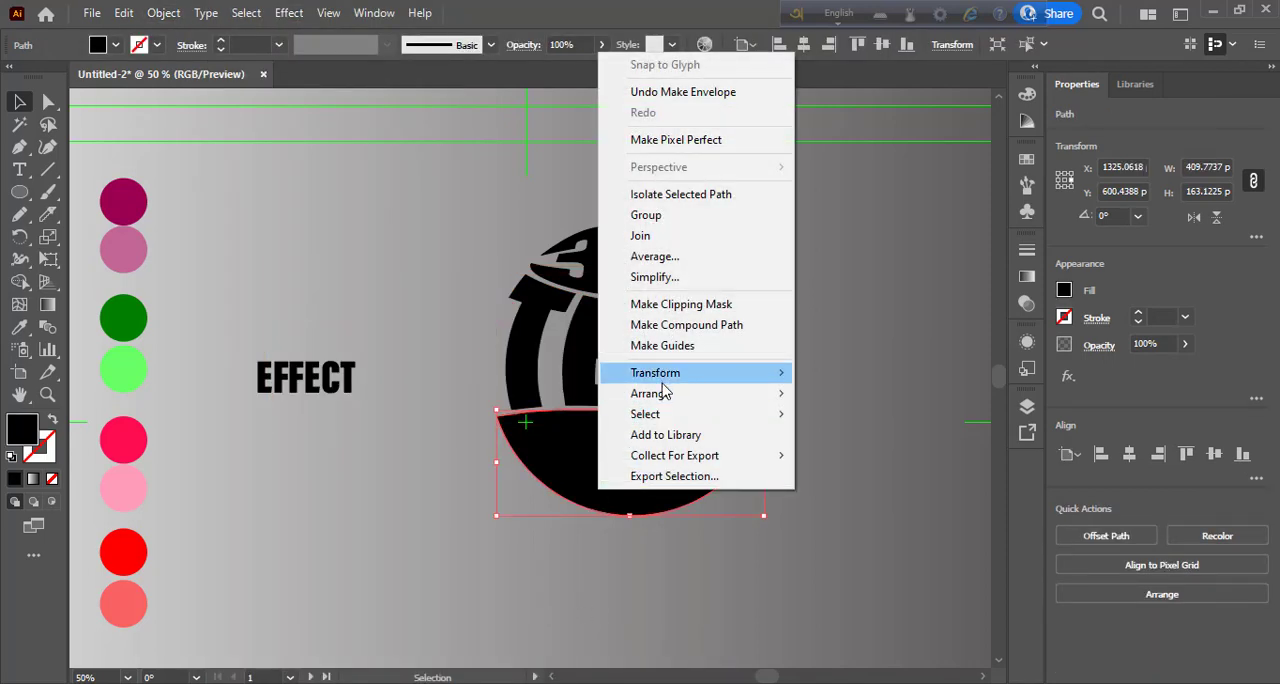
mouse_move(793, 400)
click(845, 397)
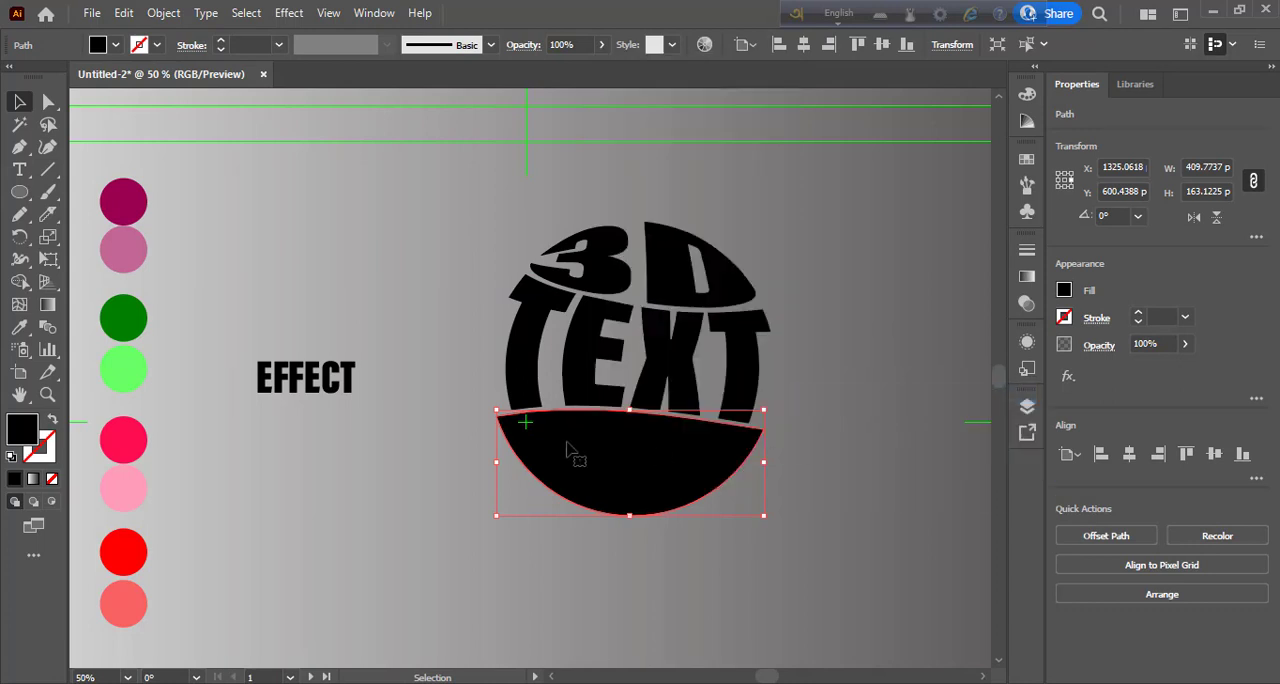
- Warp the word EFFECT into the lower slice using Envelope Distort with the top object
shift+click(287, 393)
click(163, 13)
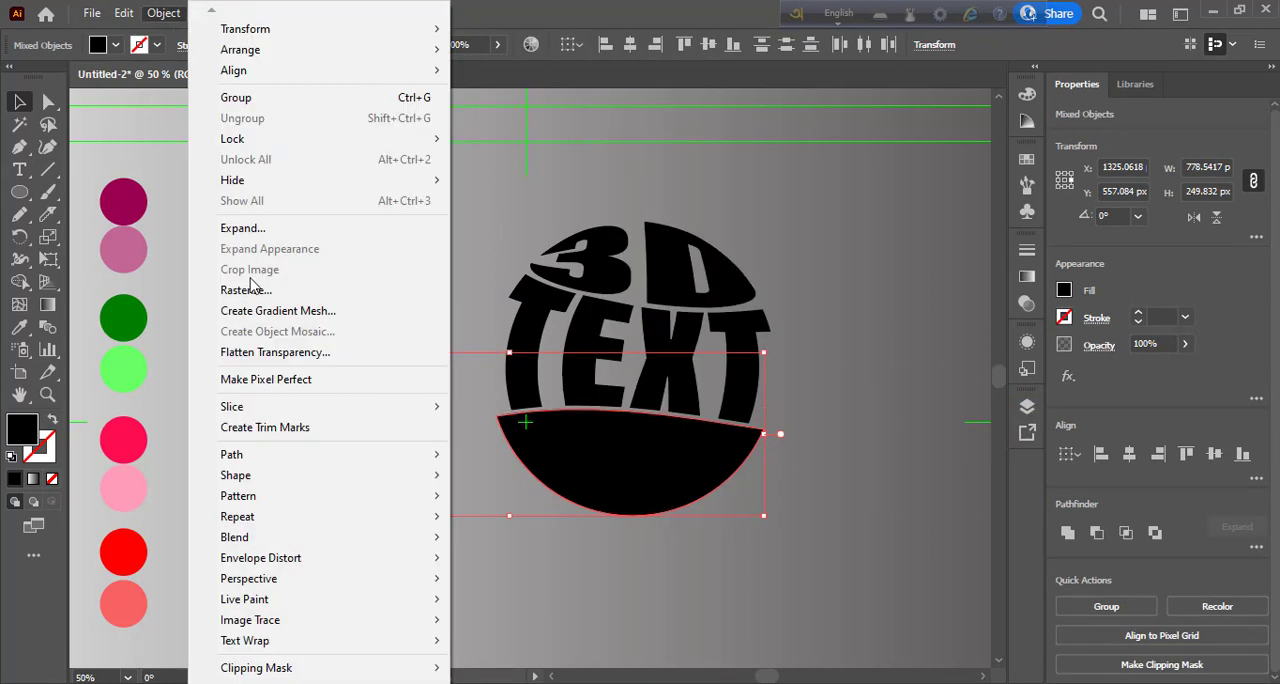
mouse_move(320, 557)
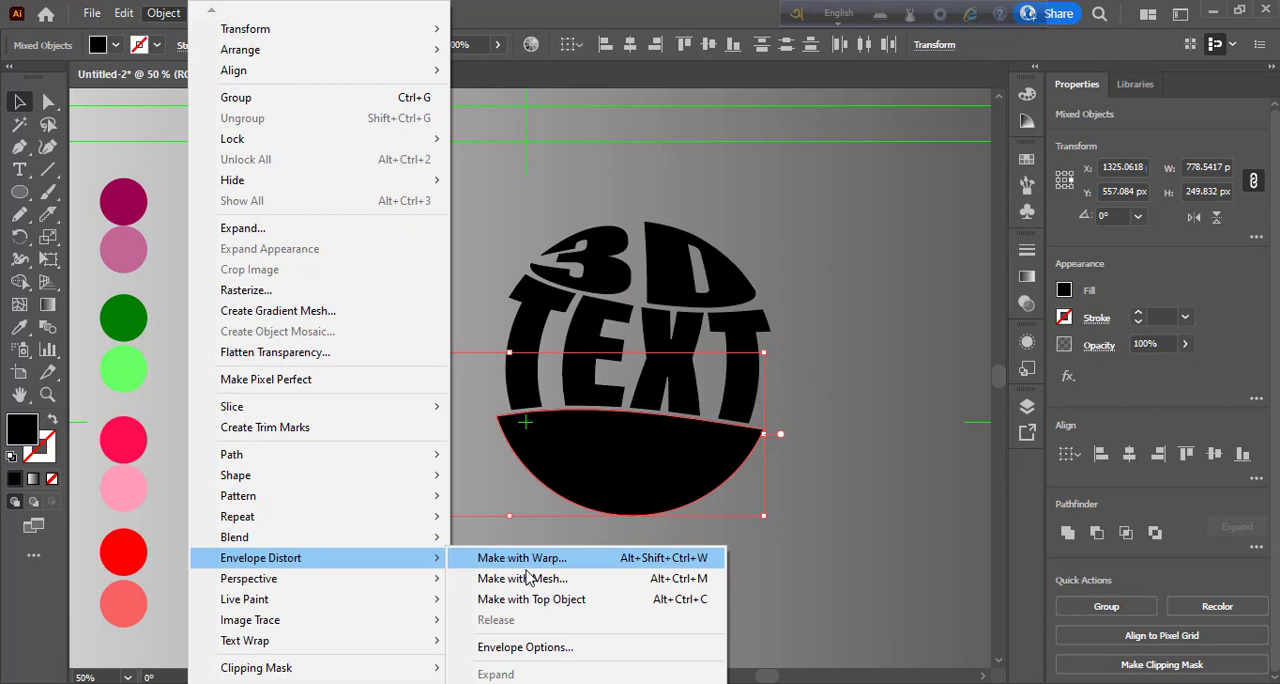
click(557, 610)
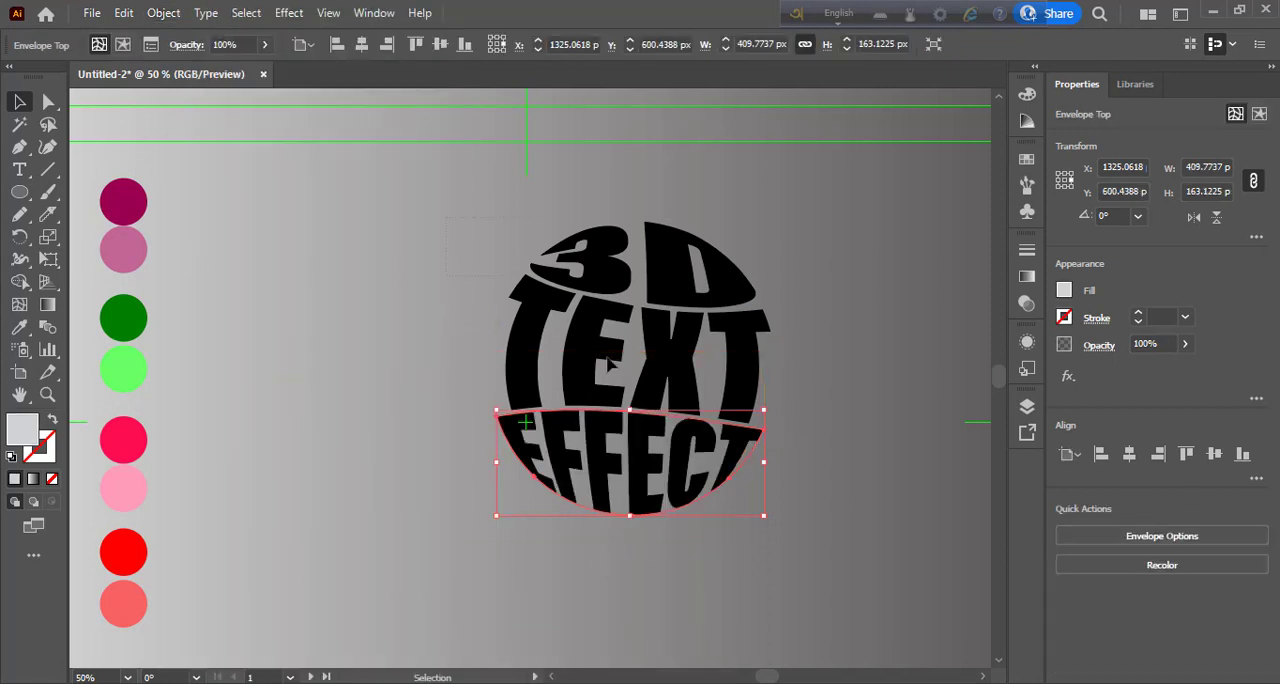
- Expand all three warped words together into editable shapes and move them up and left, closer to the colour circles
drag(812, 520, 815, 527)
click(163, 13)
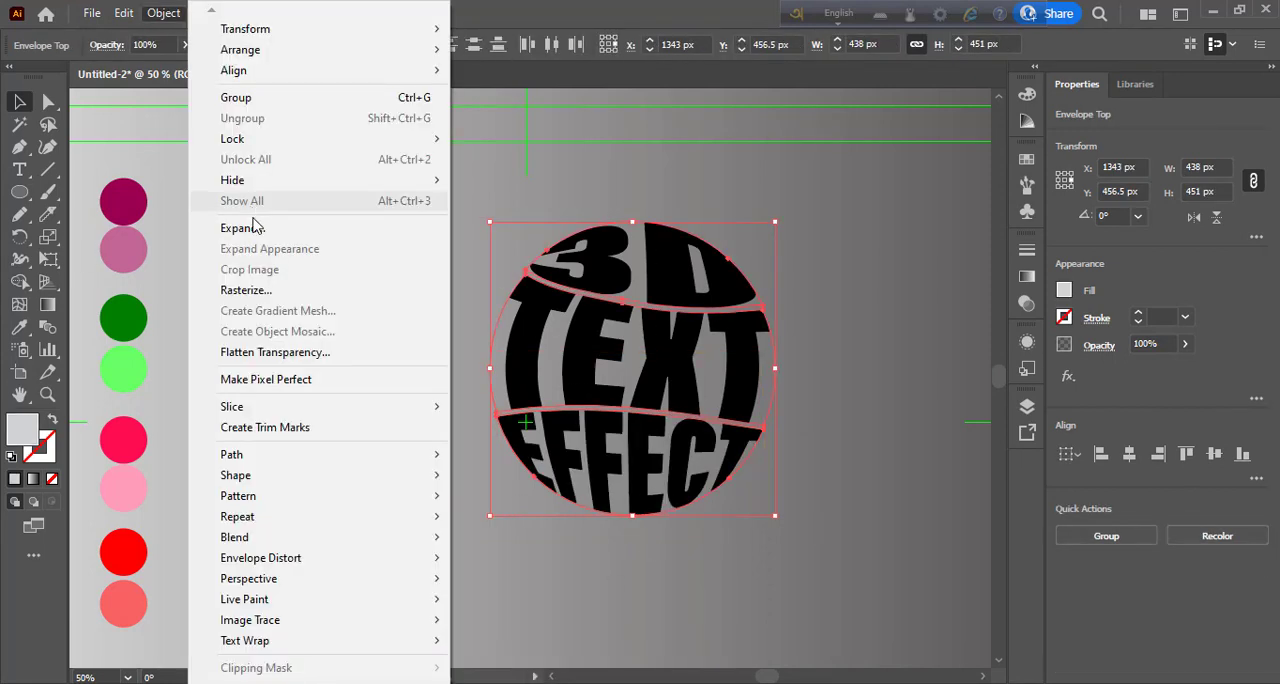
click(253, 226)
click(611, 457)
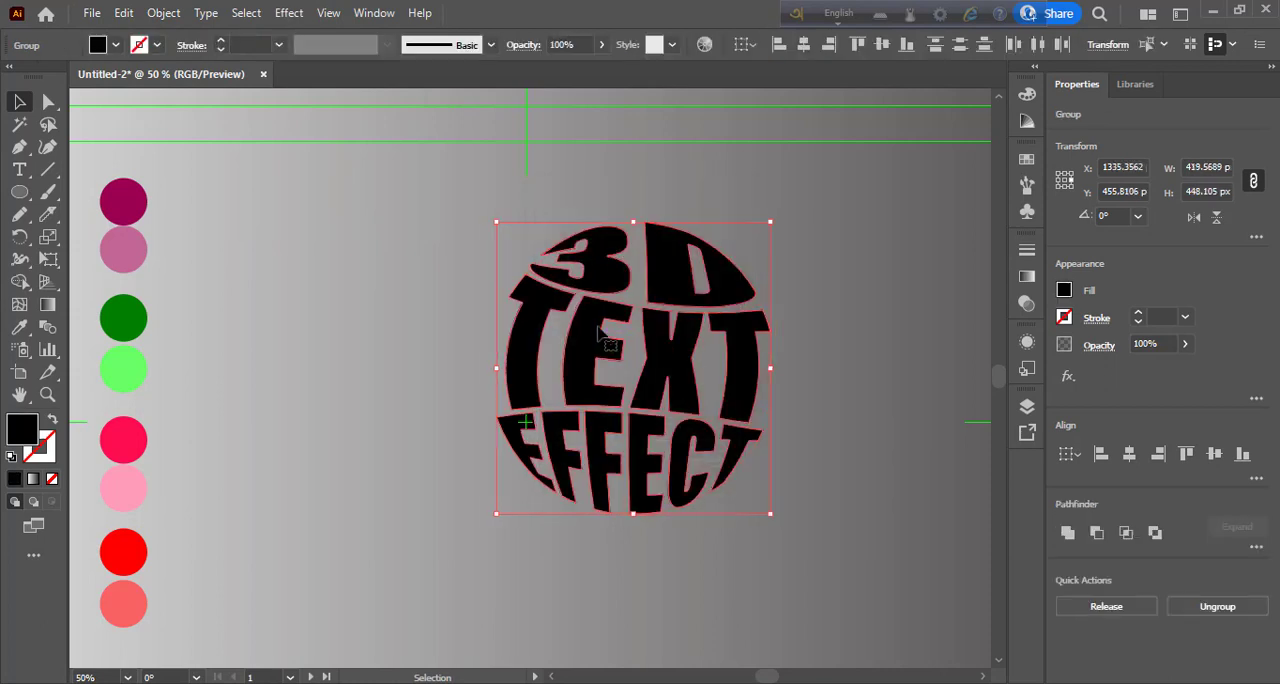
drag(600, 332, 493, 307)
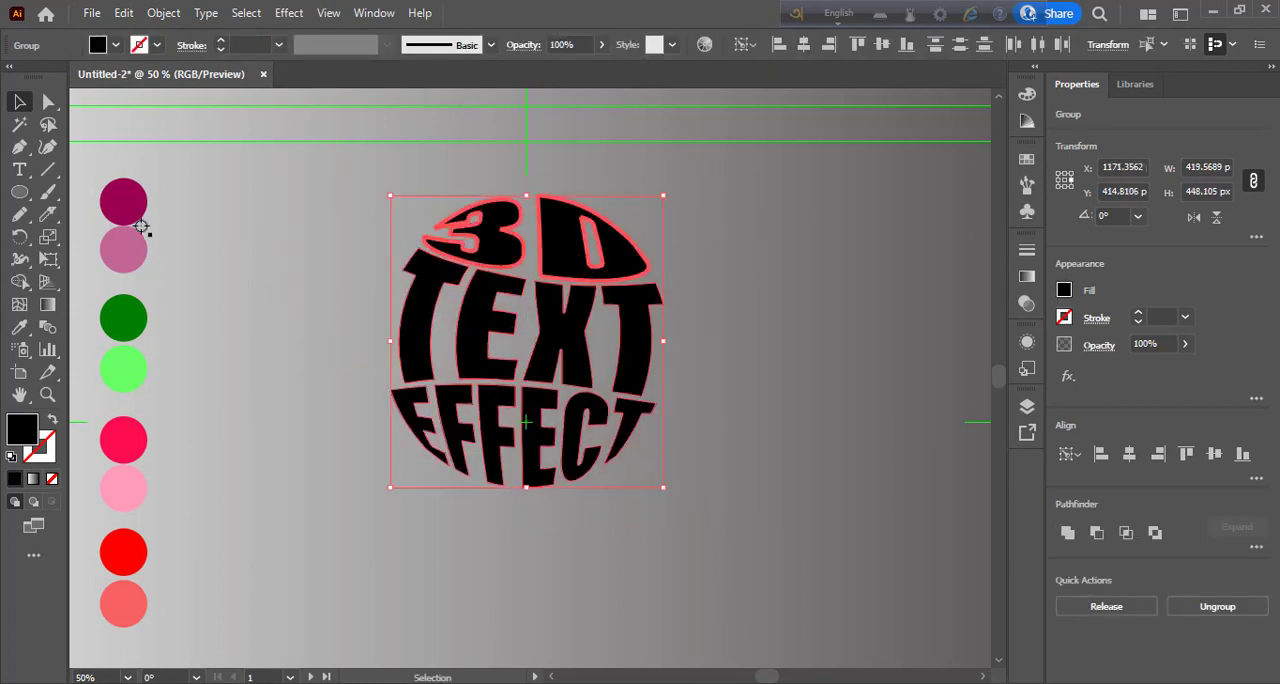
- Fill all three warped words with the dark green sampled from the colour circles
key(i)
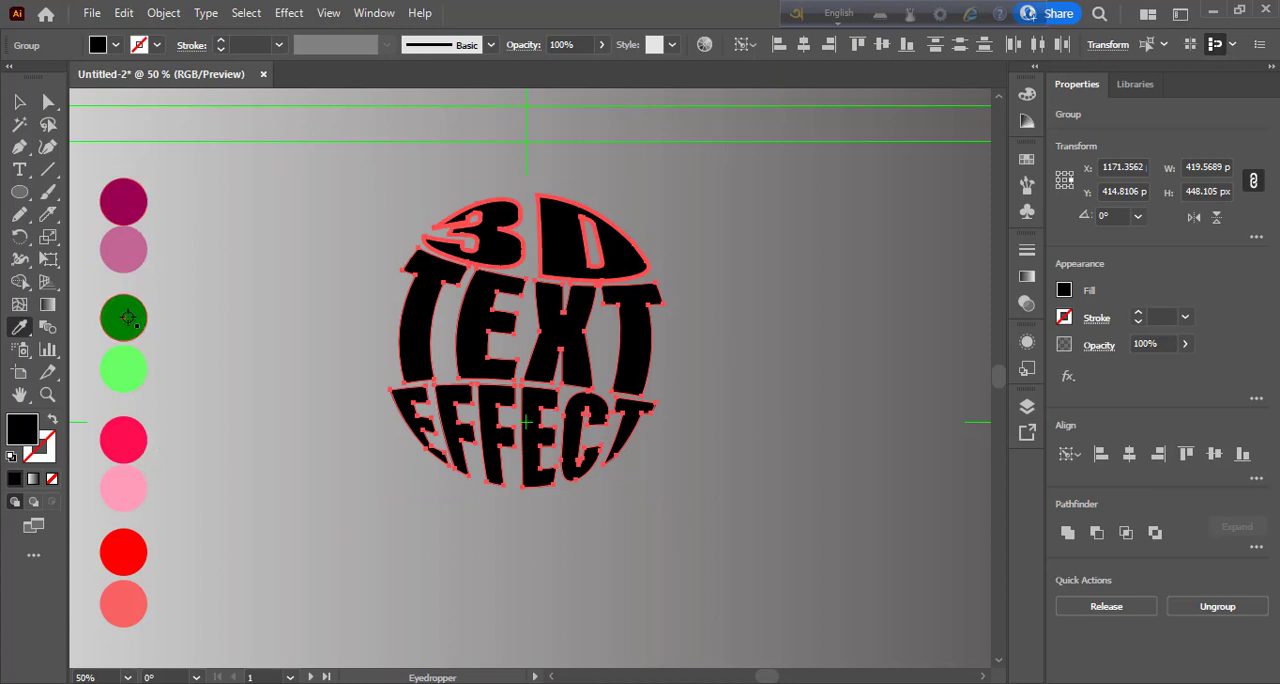
click(127, 318)
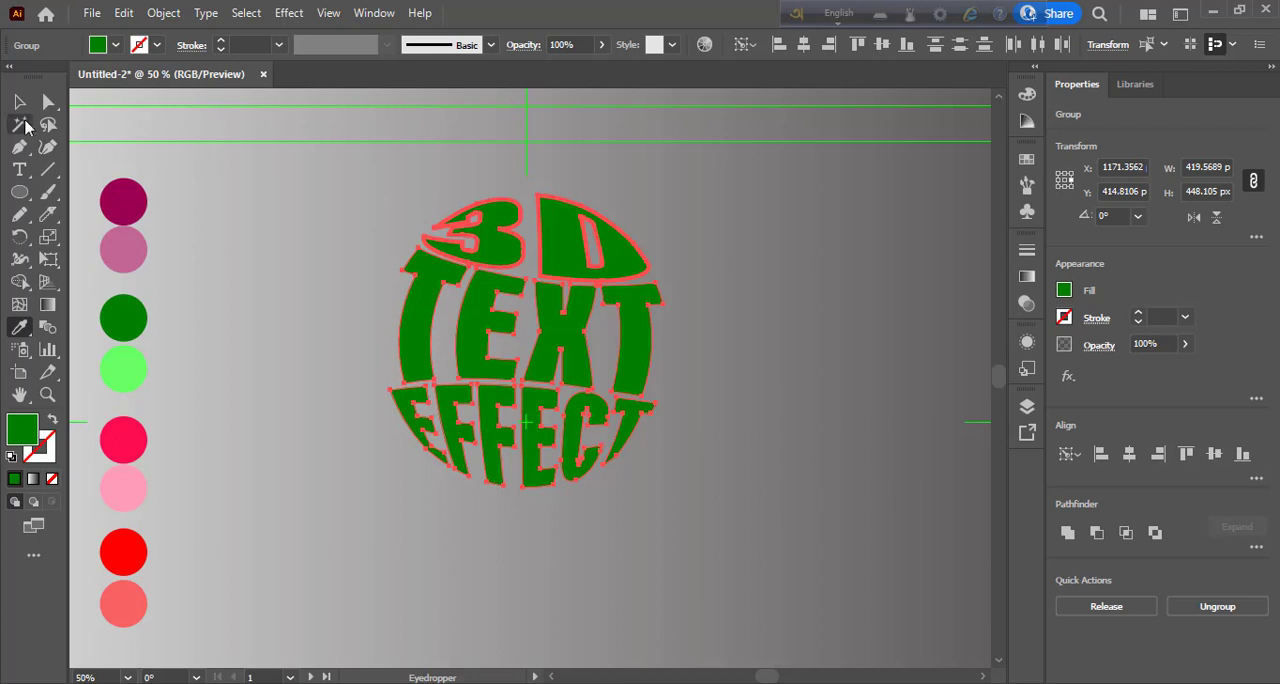
click(19, 101)
- Isolate the word 3D and fill it with the crimson pink sampled from its circle
double_click(575, 260)
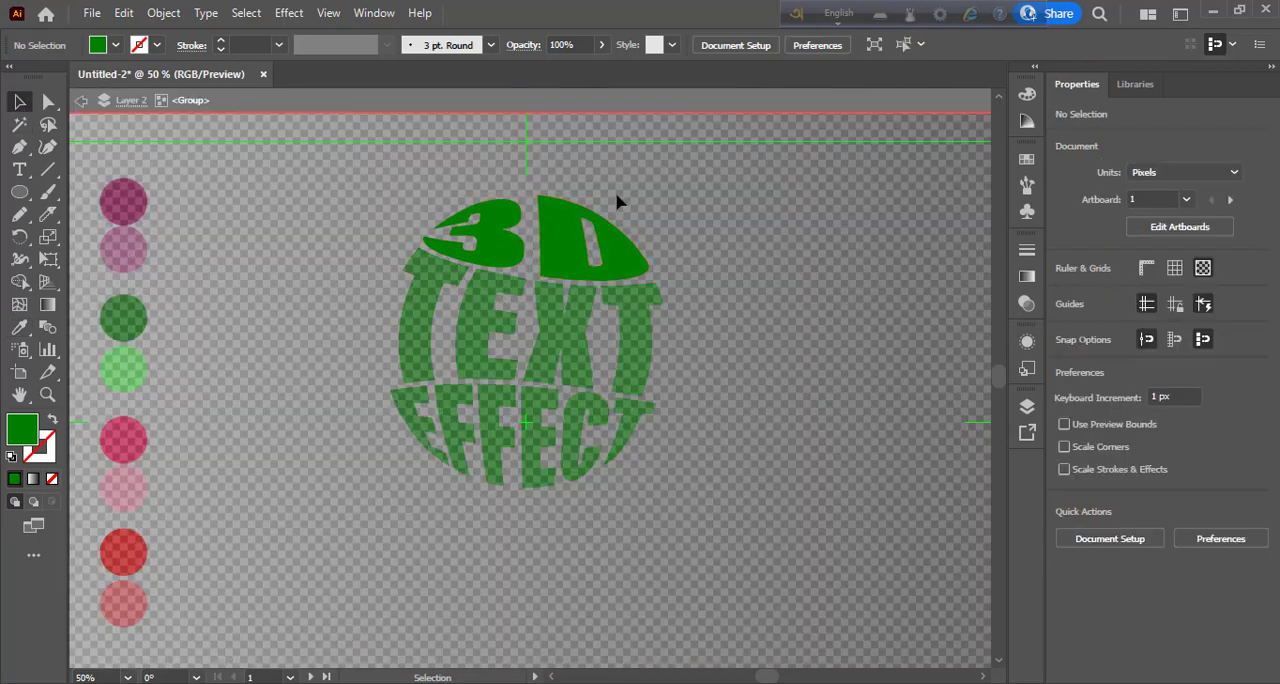
click(490, 232)
key(i)
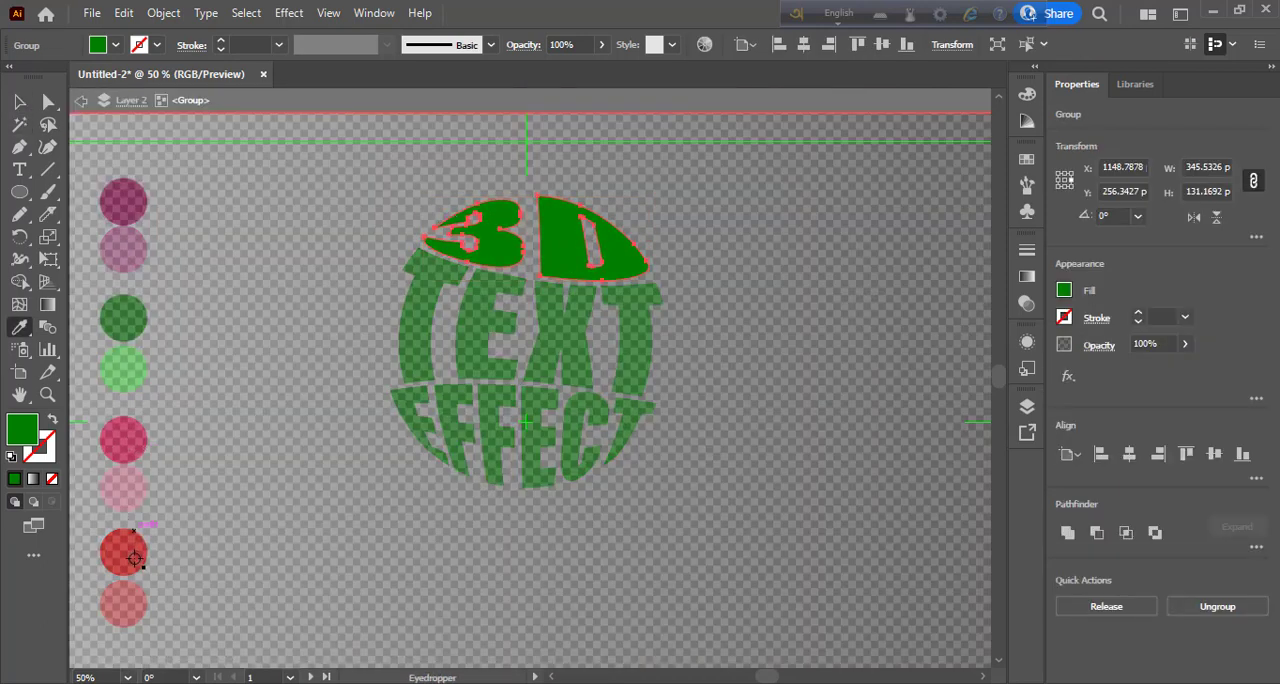
click(130, 440)
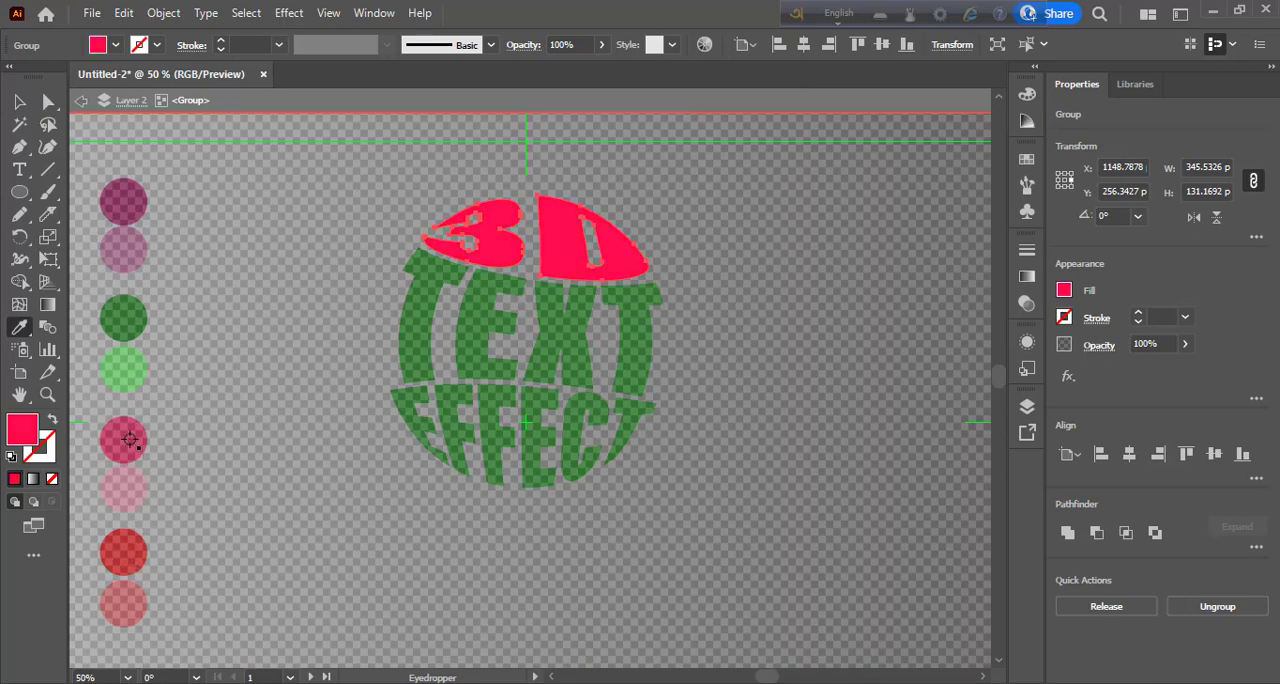
key(v)
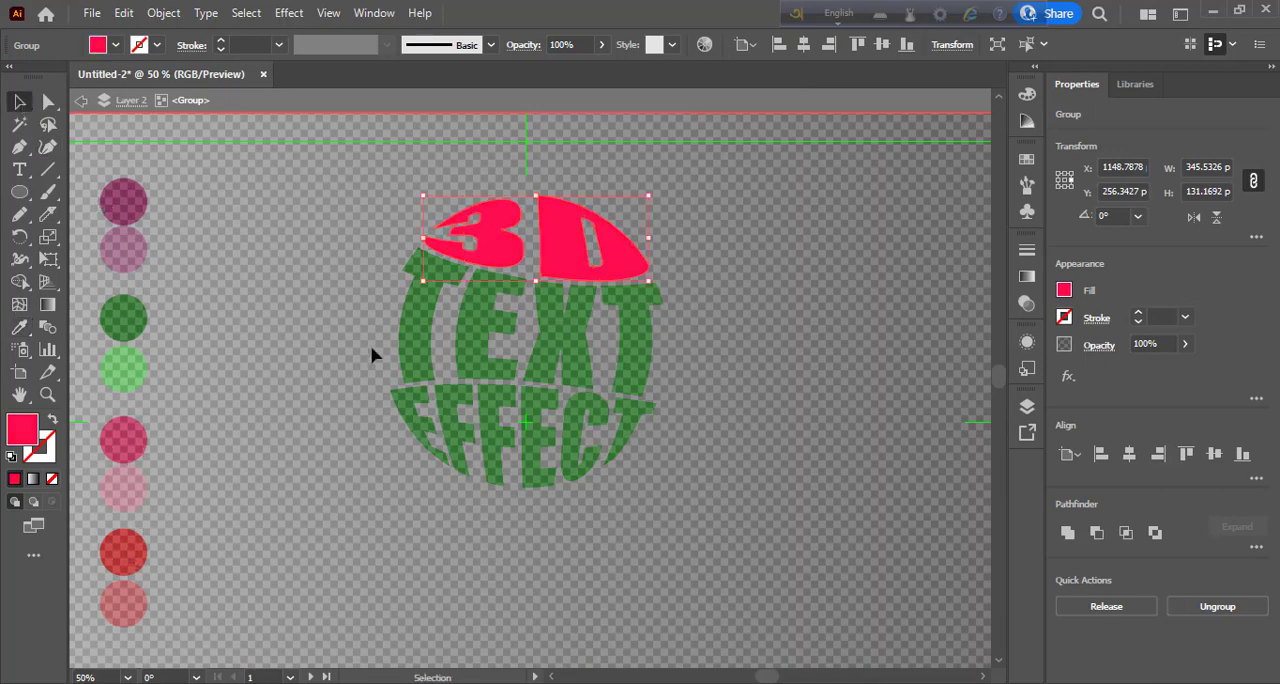
double_click(372, 355)
- Isolate the word TEXT, try the dark maroon circle's colour on it, and settle on the bright red one
double_click(478, 365)
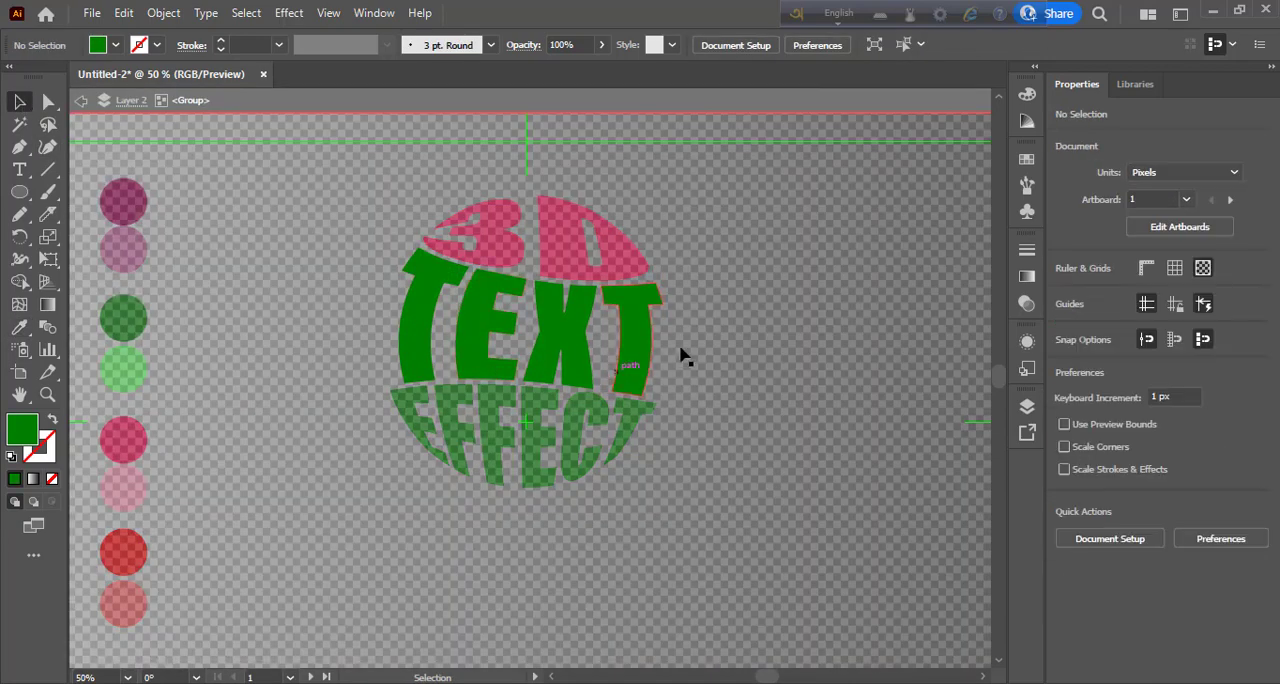
click(396, 332)
key(i)
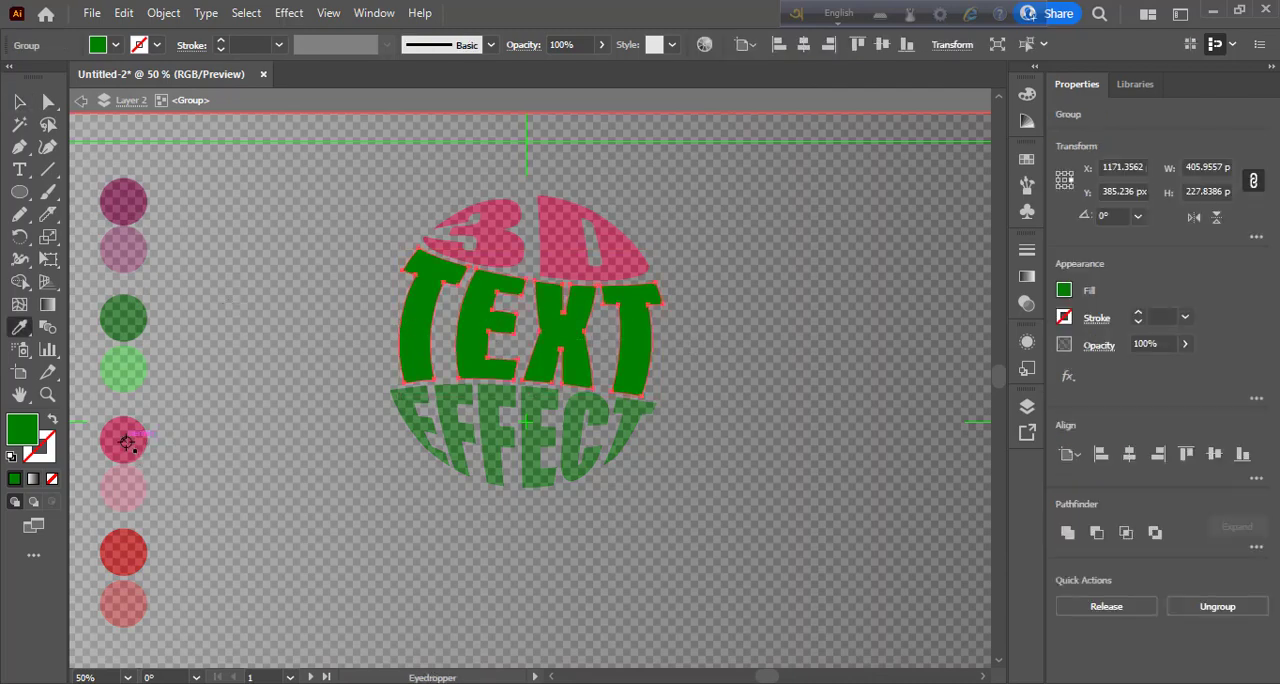
click(124, 210)
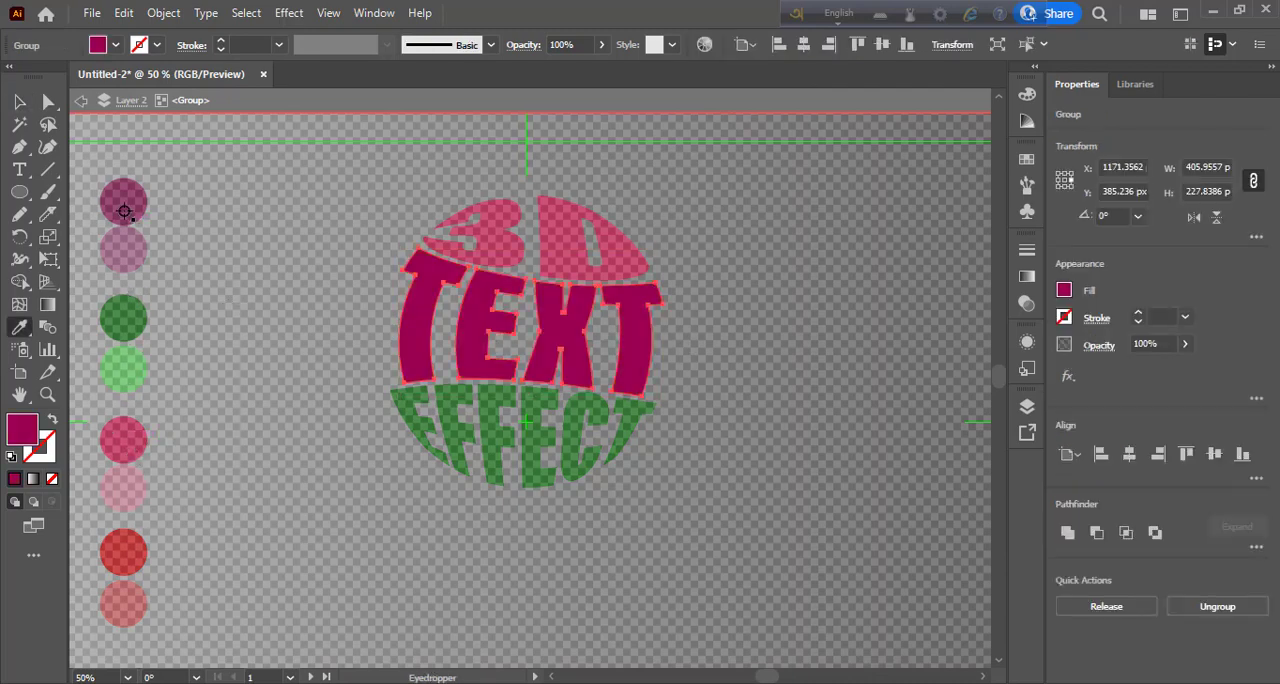
click(131, 560)
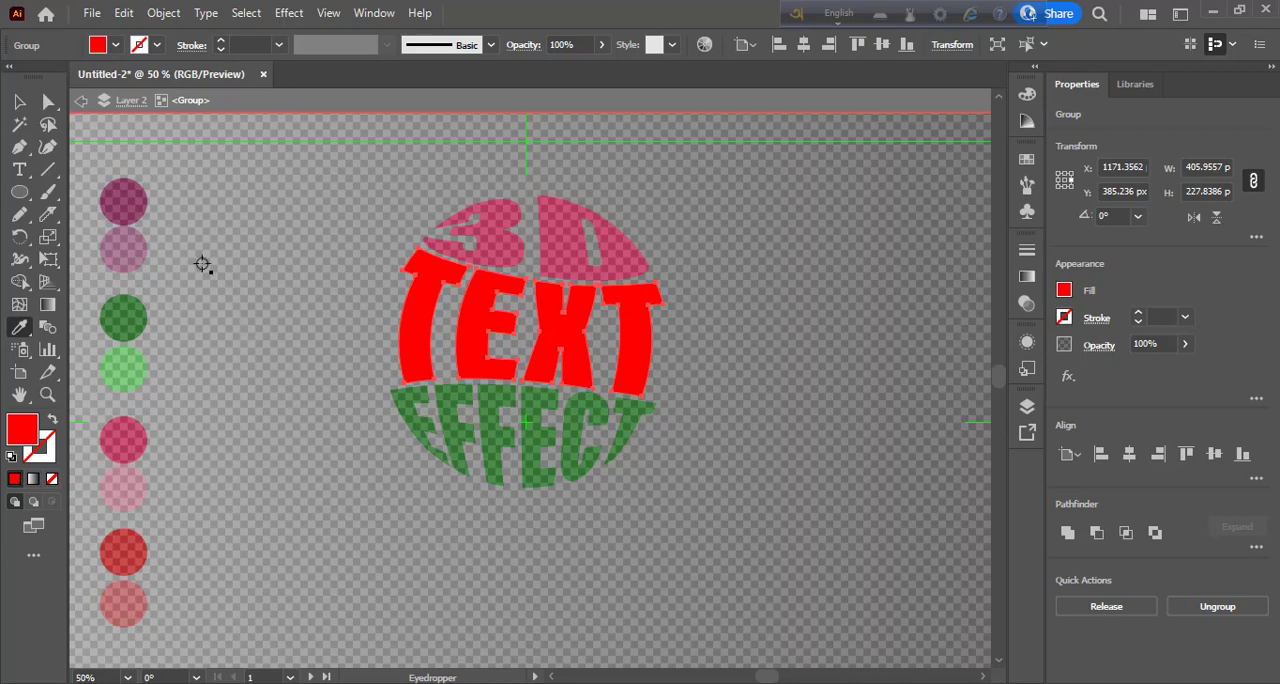
key(v)
click(553, 541)
key(ctrl+shift+d)
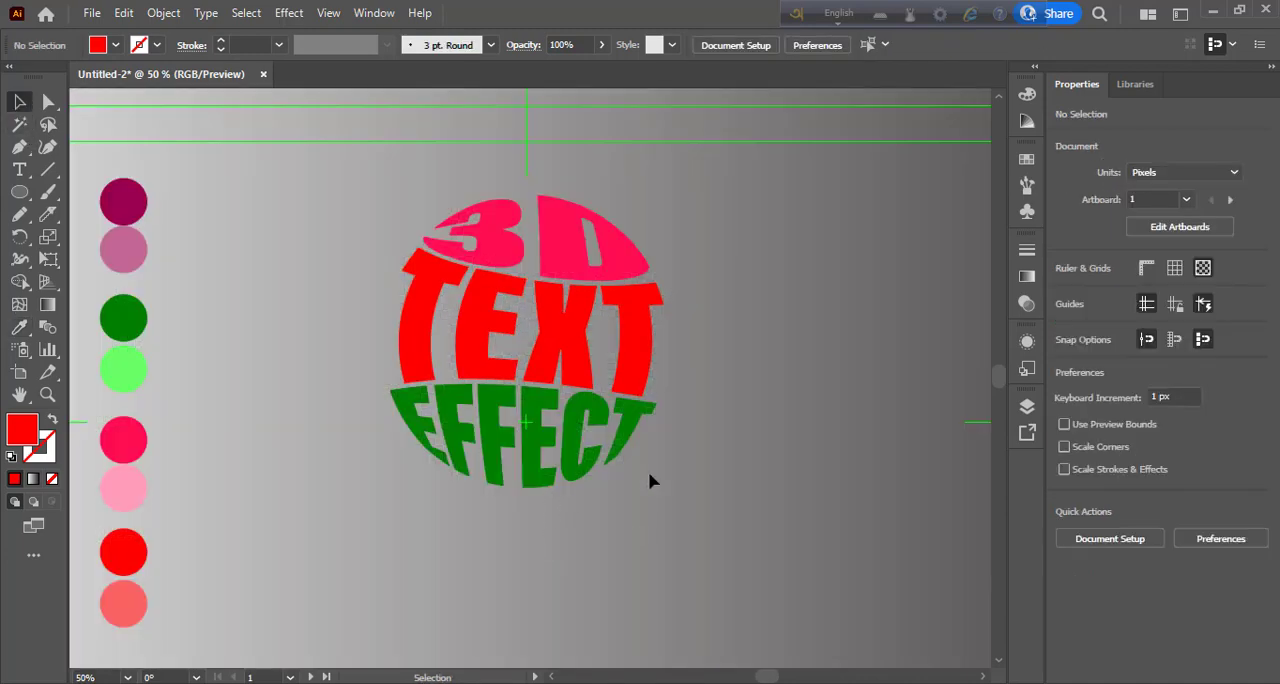
- Isolate the word EFFECT and fill it with the crimson pink sampled from its circle
double_click(585, 468)
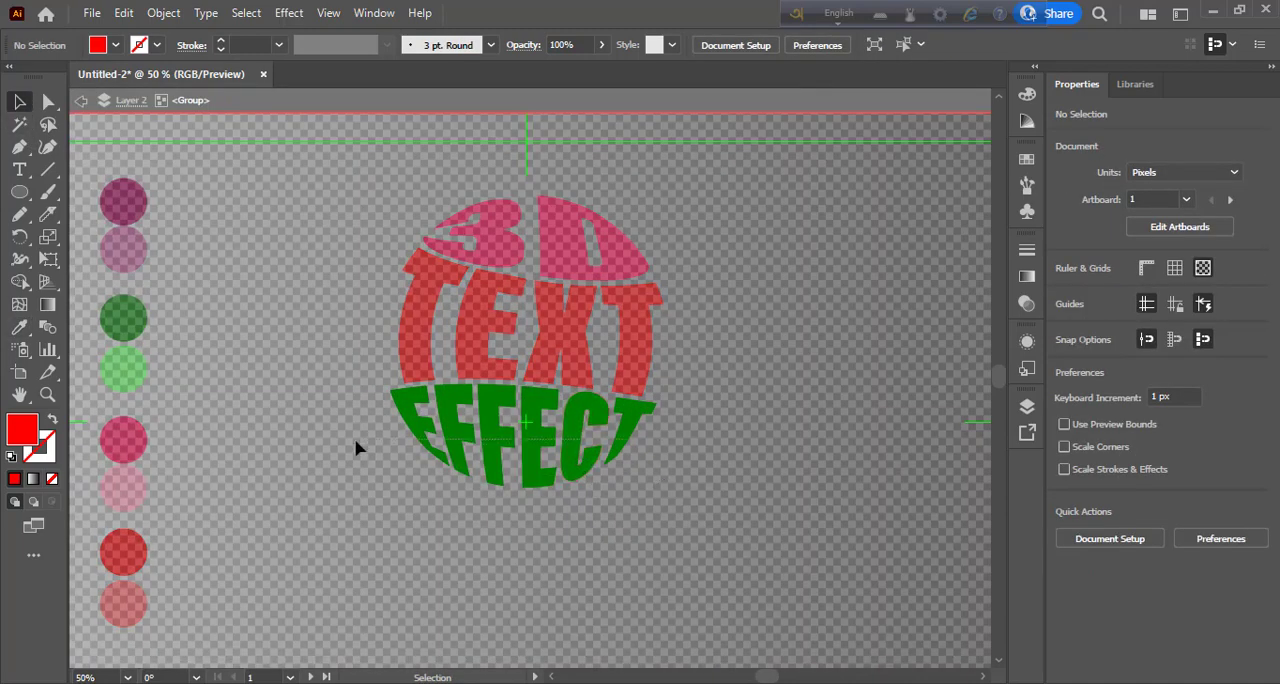
key(ctrl+a)
key(i)
click(125, 447)
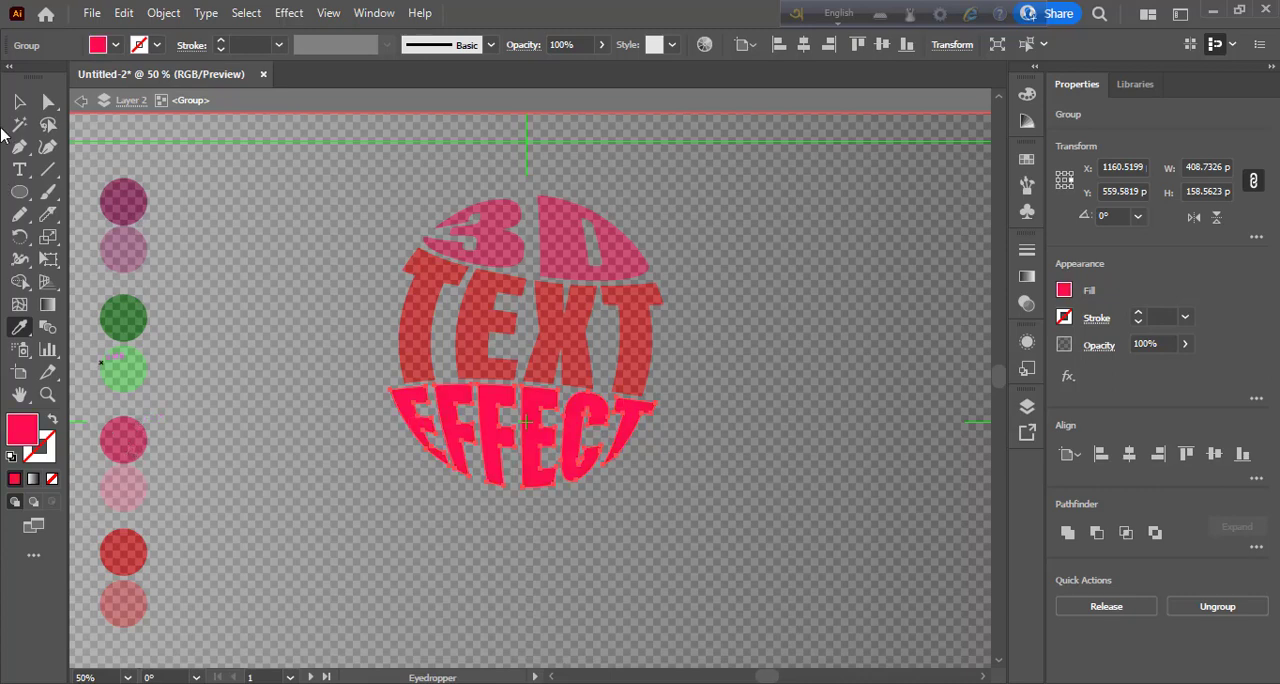
click(21, 102)
double_click(361, 421)
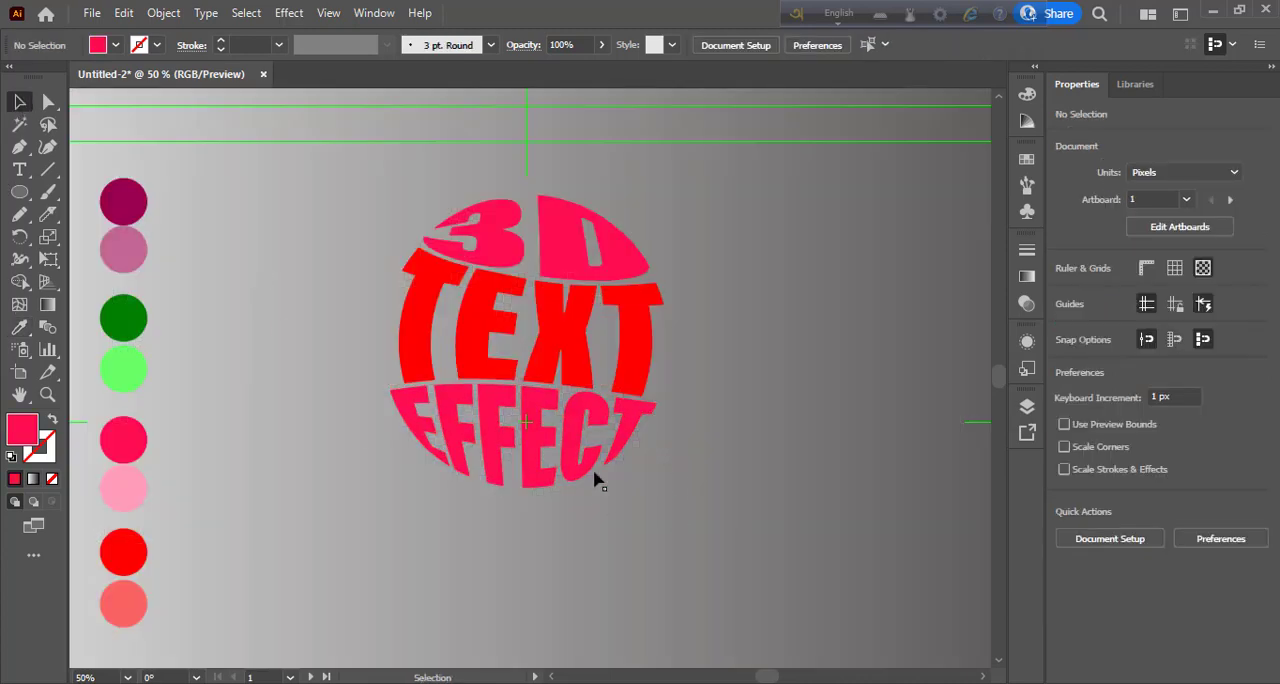
- Select both characters of 3D inside their group and fill them with the dark green sampled from its circle
click(565, 282)
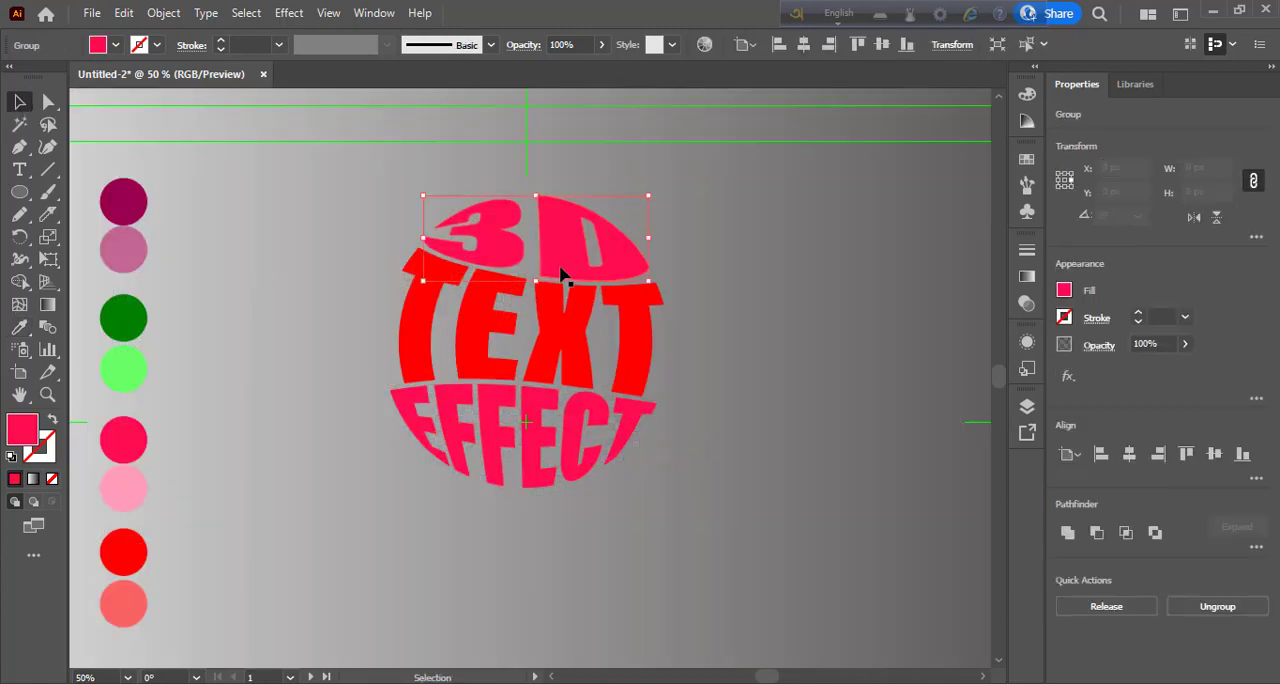
double_click(563, 276)
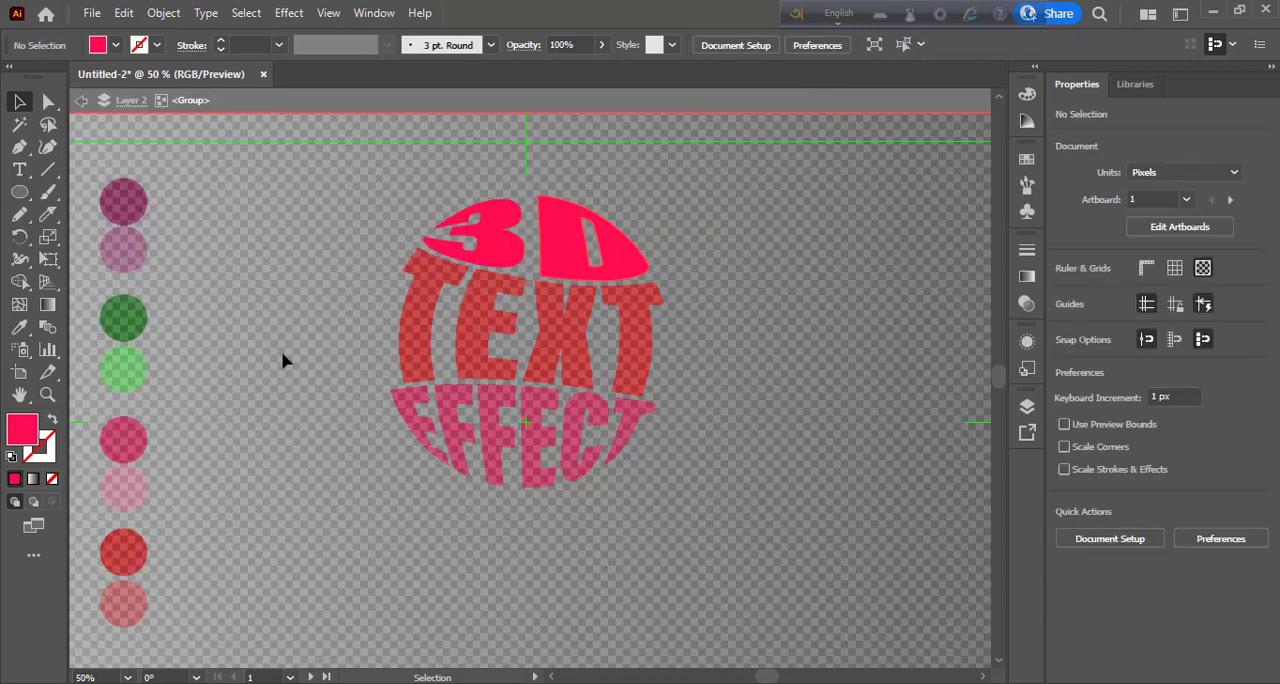
key(i)
click(116, 313)
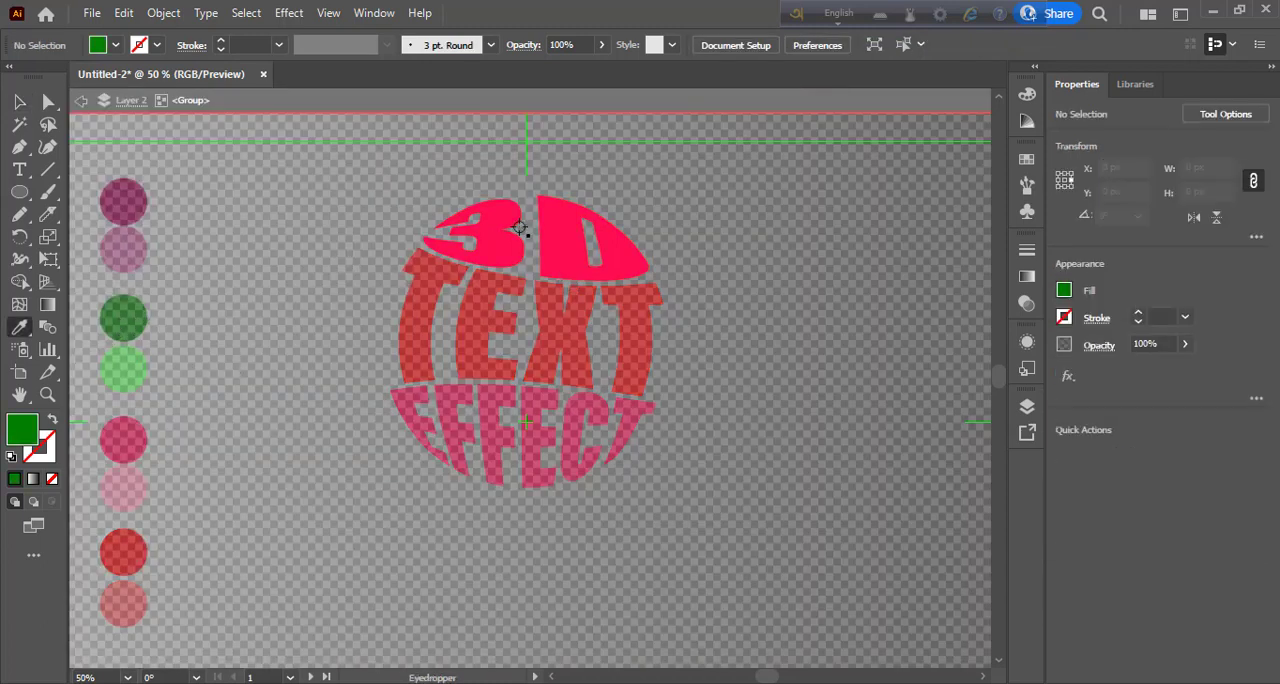
key(v)
double_click(565, 258)
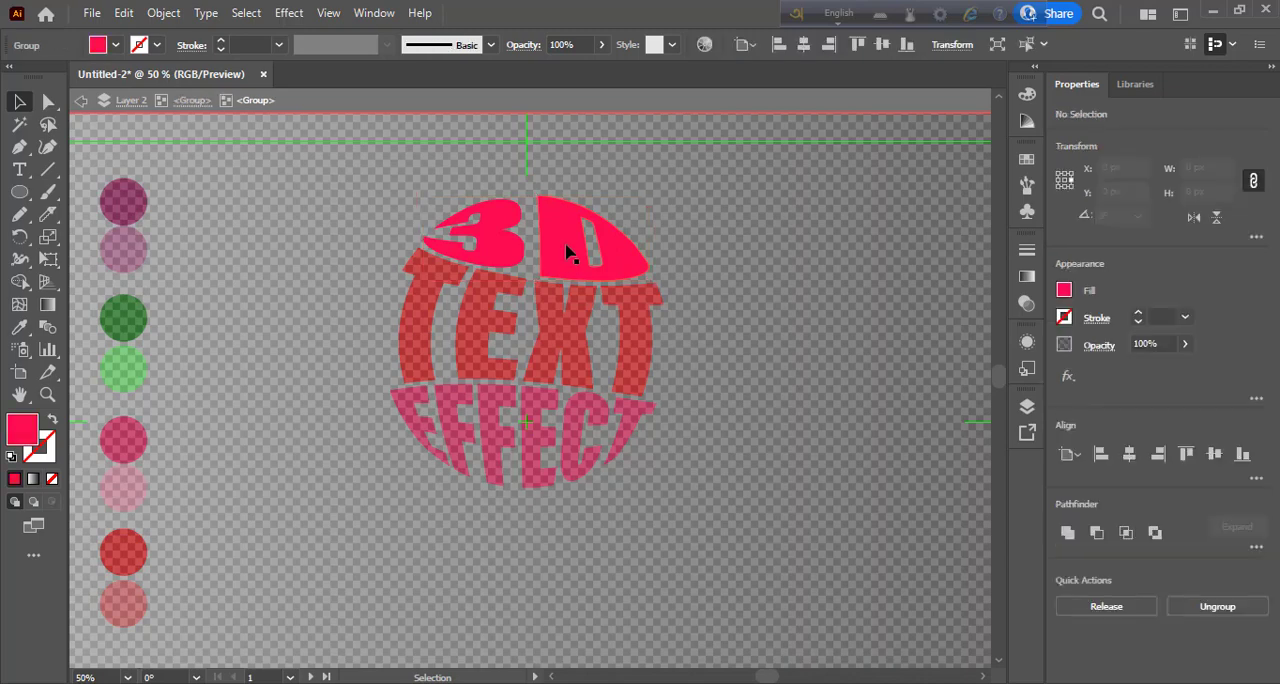
click(565, 258)
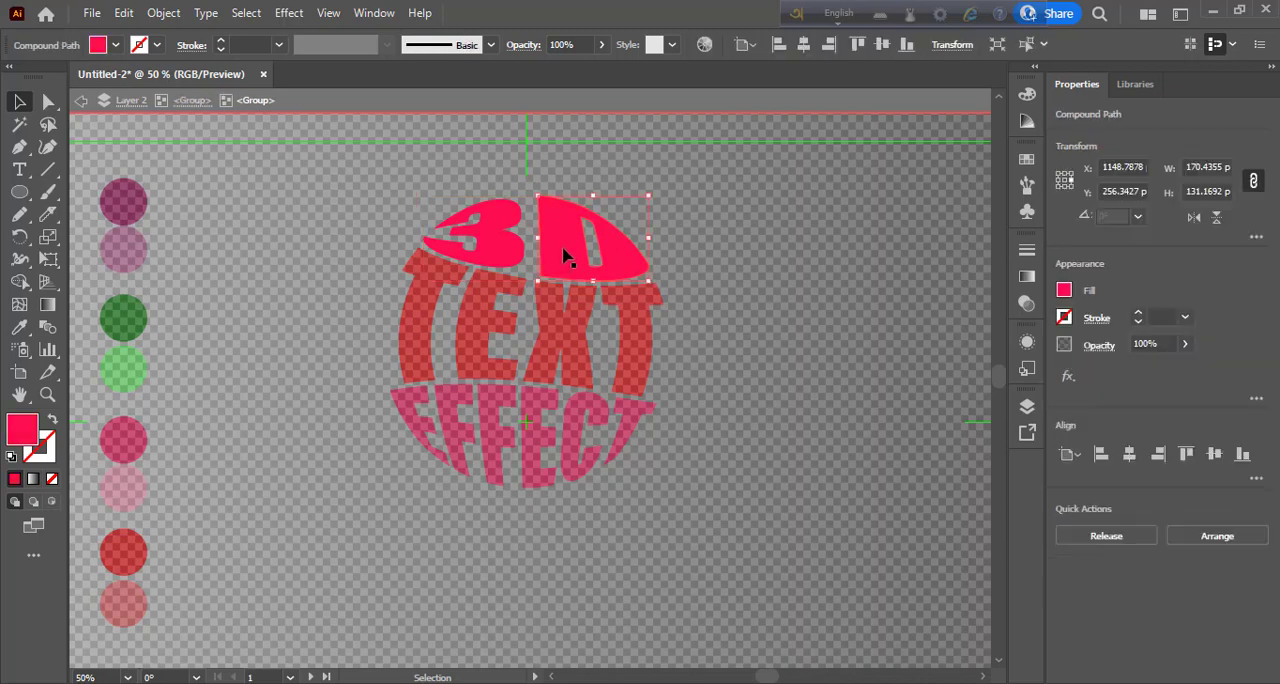
shift+click(490, 235)
key(i)
click(137, 323)
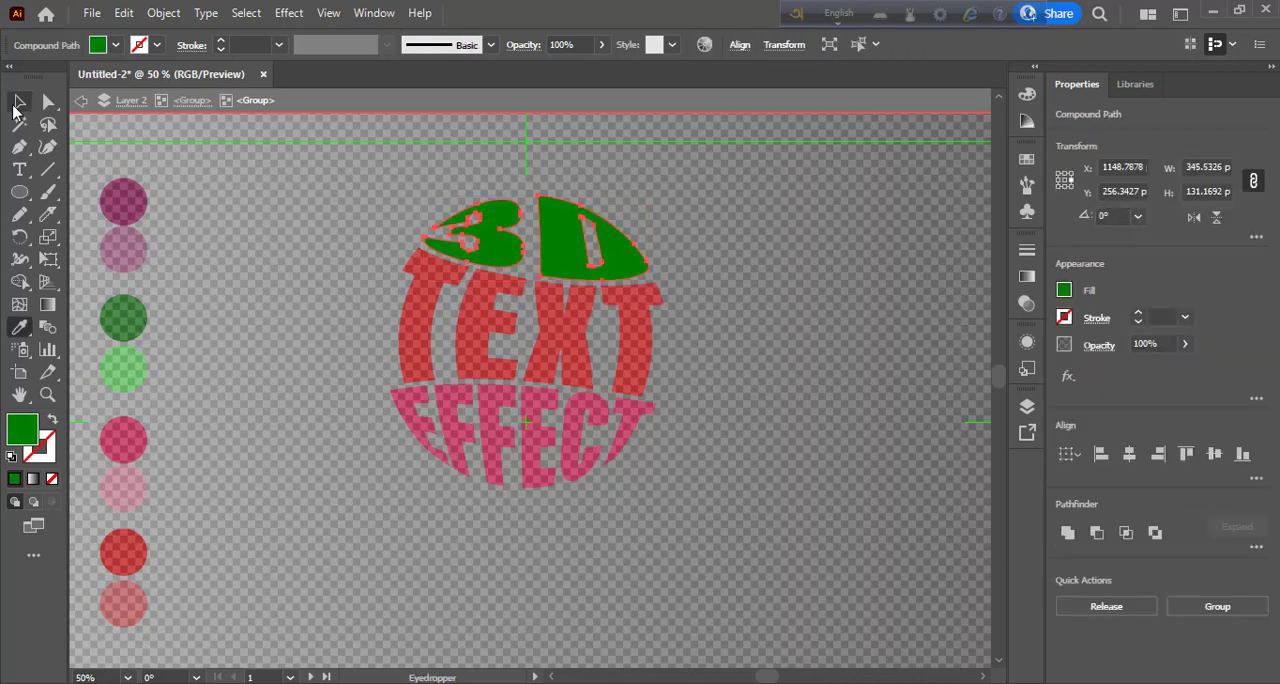
click(18, 102)
double_click(217, 260)
key(ctrl+shift+d)
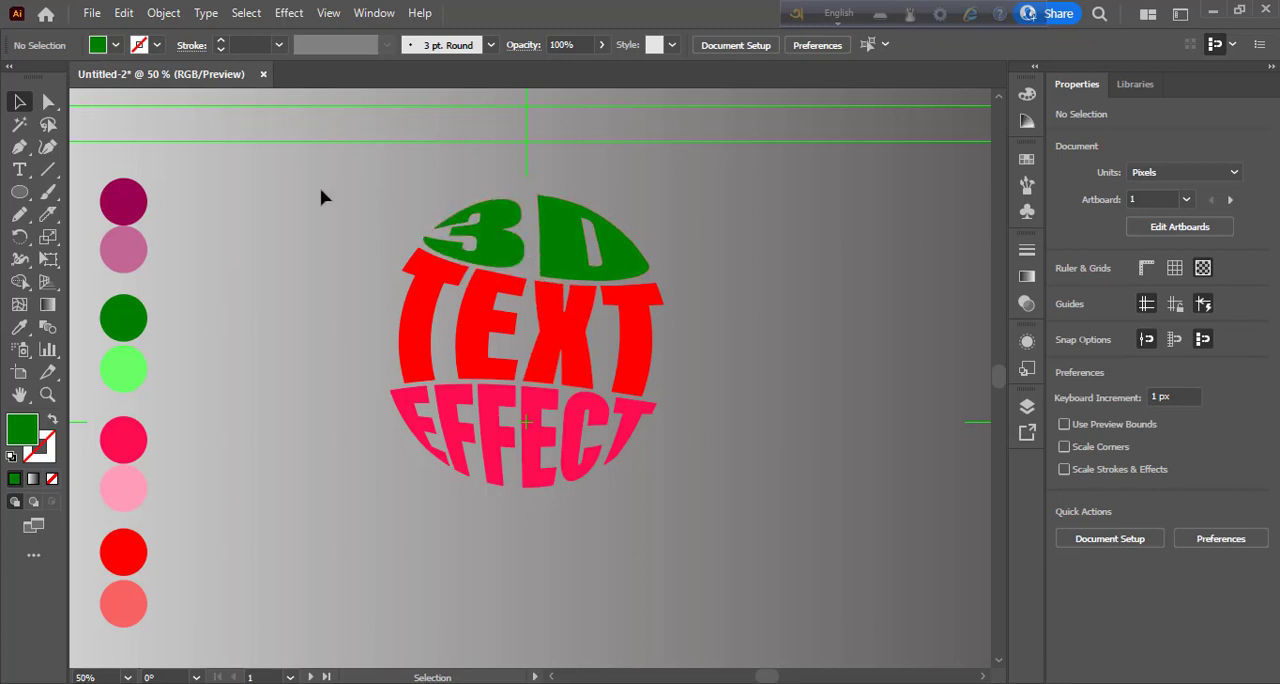
- Paste a copy of the coloured text sphere, shrink it to about 192 × 205 px and place it over the original's middle
click(666, 478)
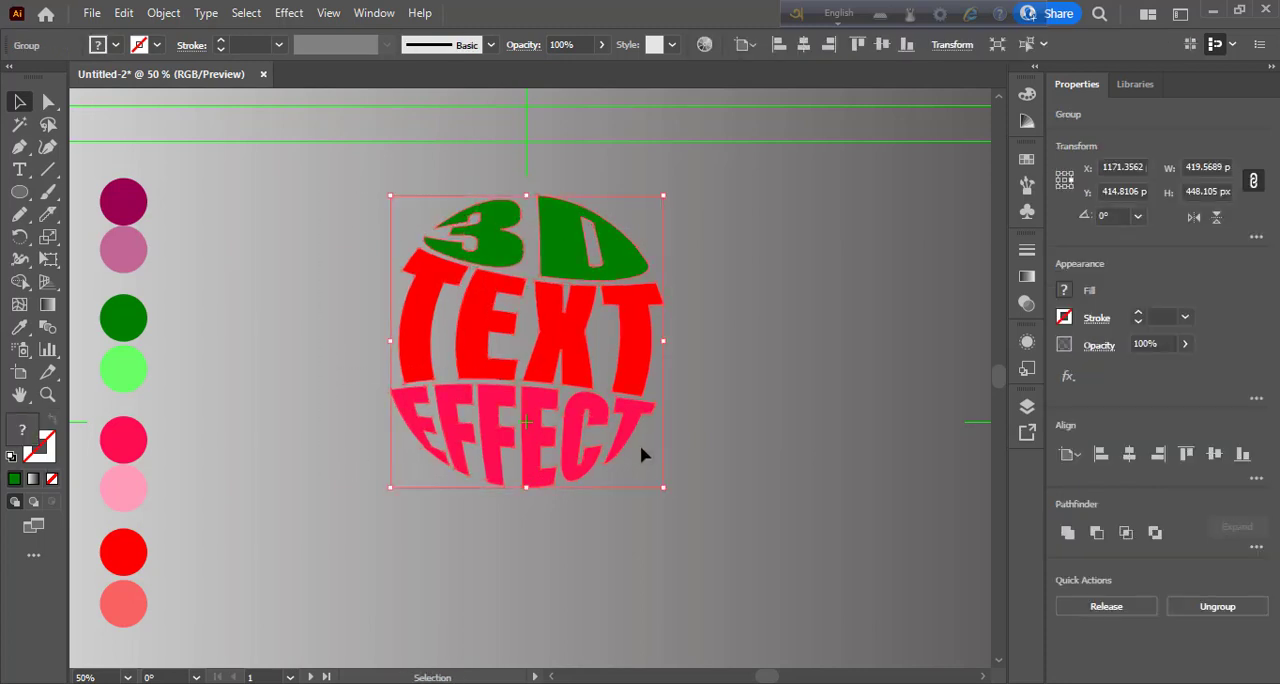
click(152, 20)
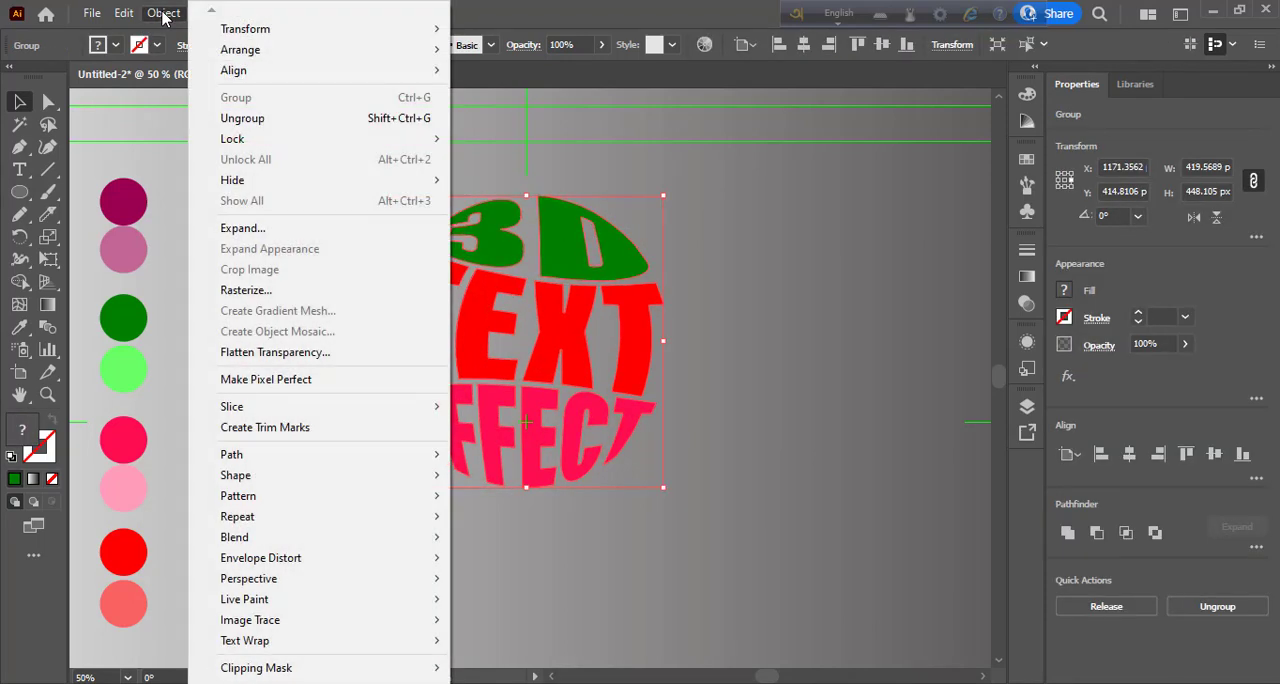
click(155, 106)
click(124, 13)
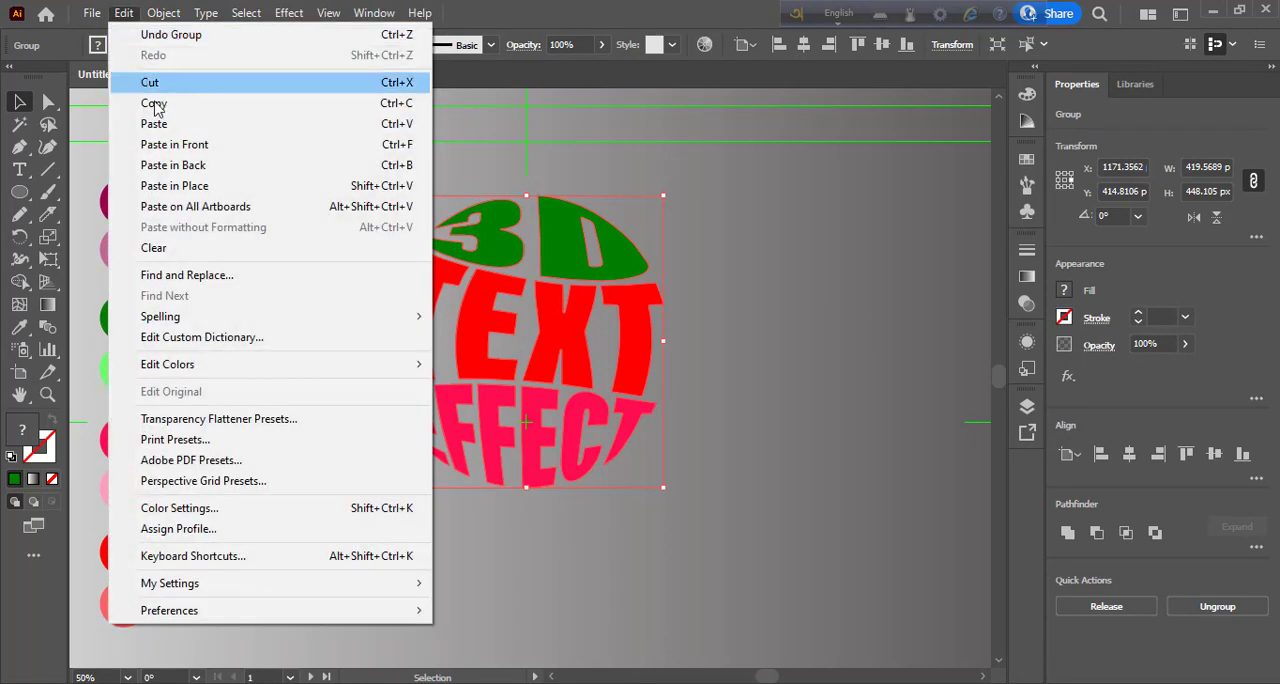
click(165, 203)
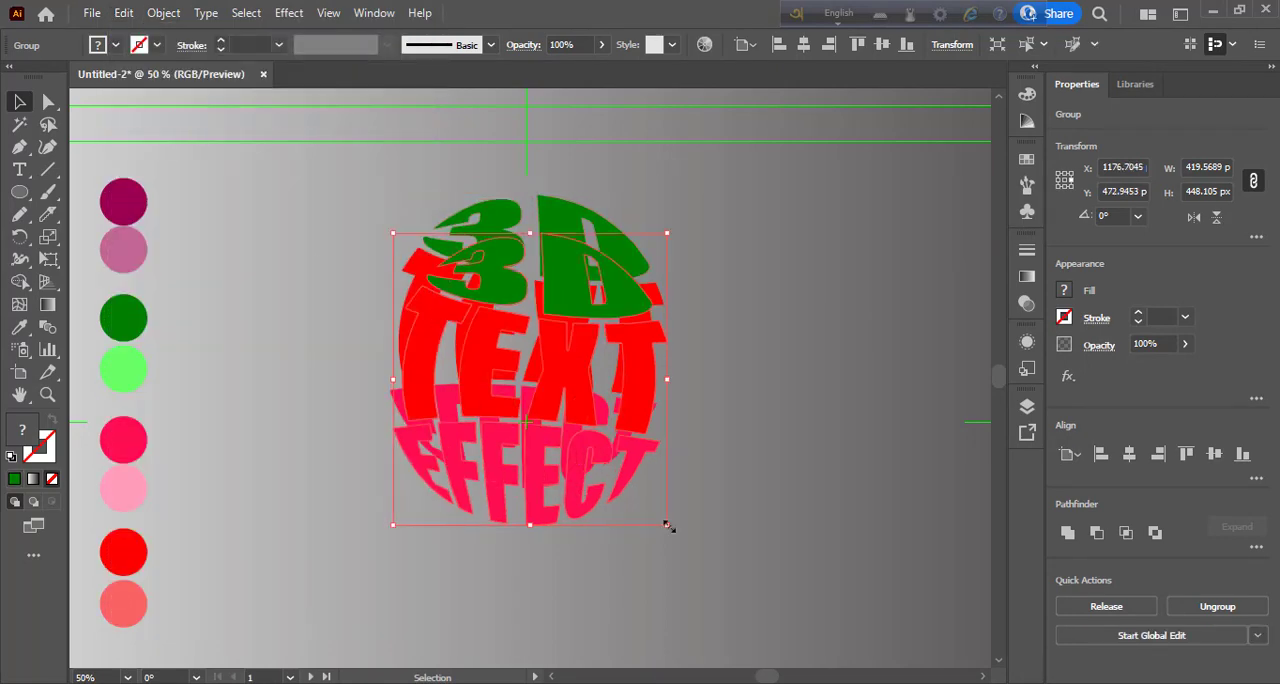
drag(667, 526, 588, 454)
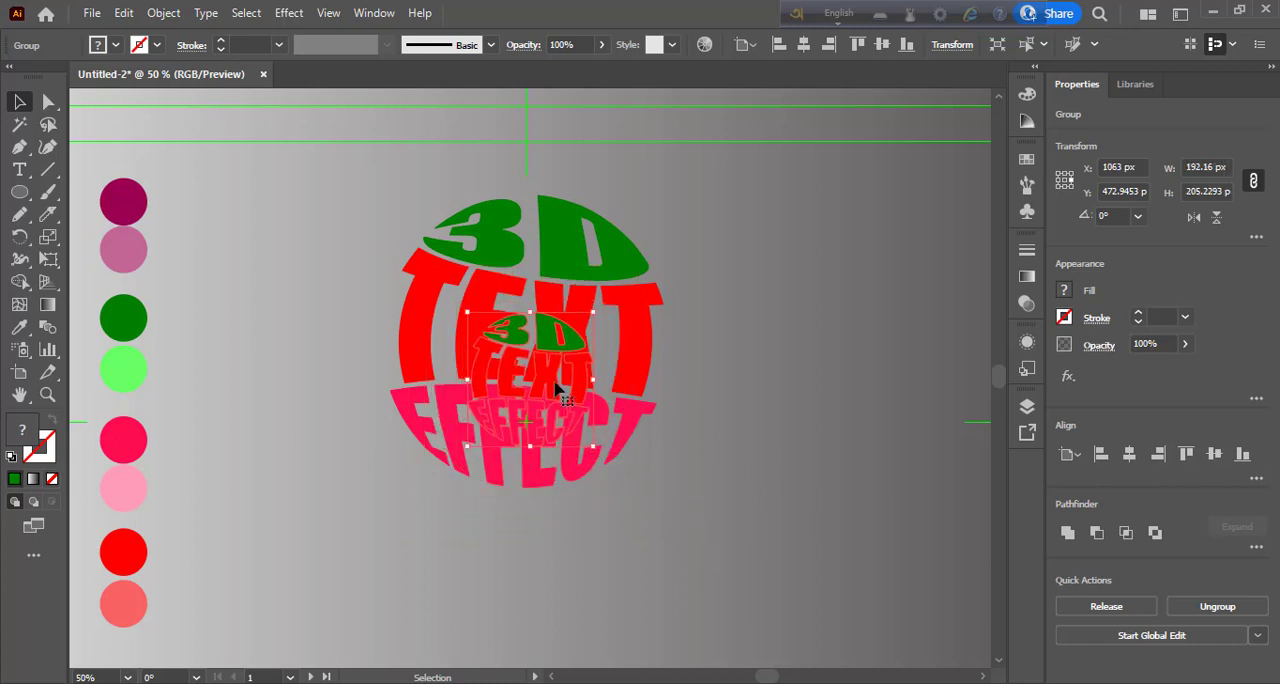
drag(556, 384, 550, 360)
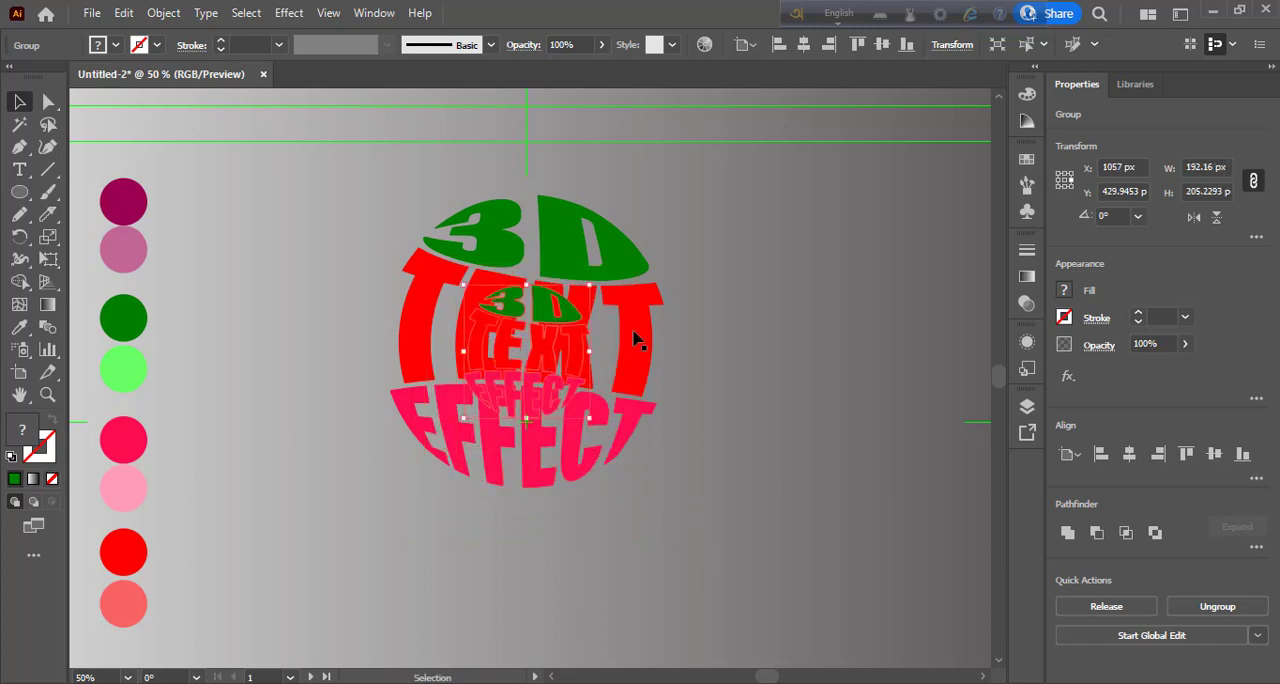
- Duplicate the large text sphere and place the copy to the right of the original
click(631, 336)
drag(769, 378, 977, 287)
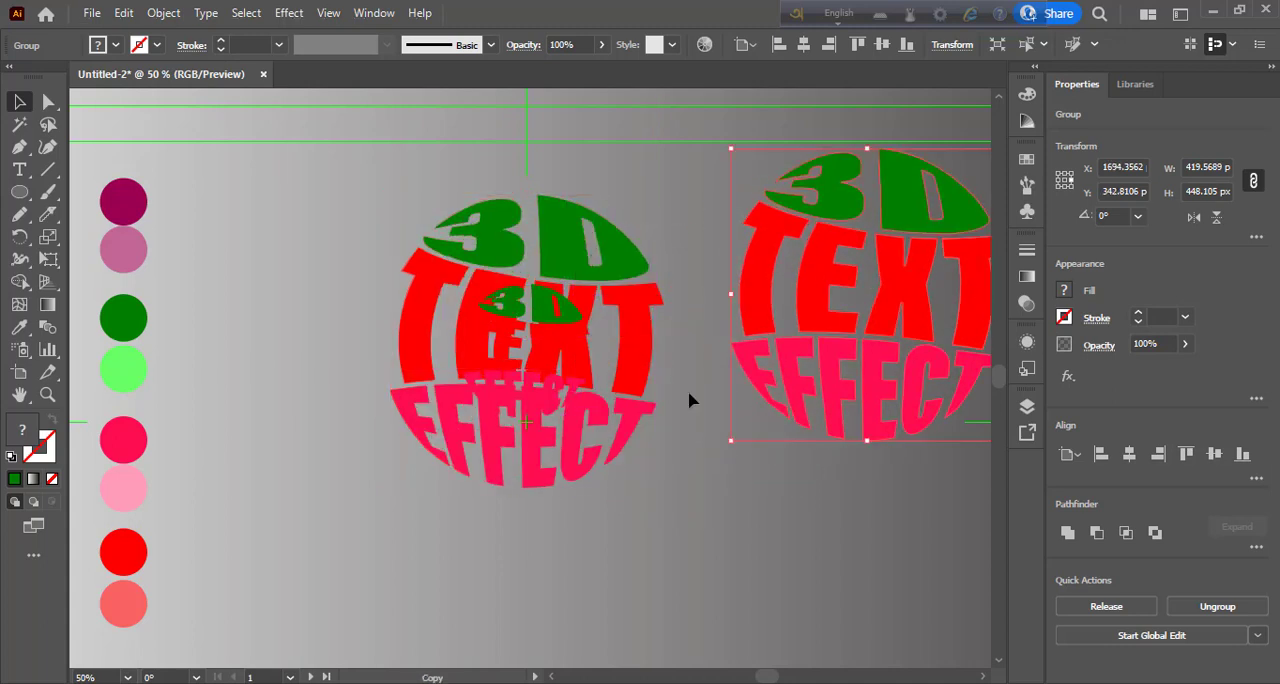
- Align the small and the original large text spheres on their vertical and horizontal centres
click(549, 352)
drag(415, 210, 640, 462)
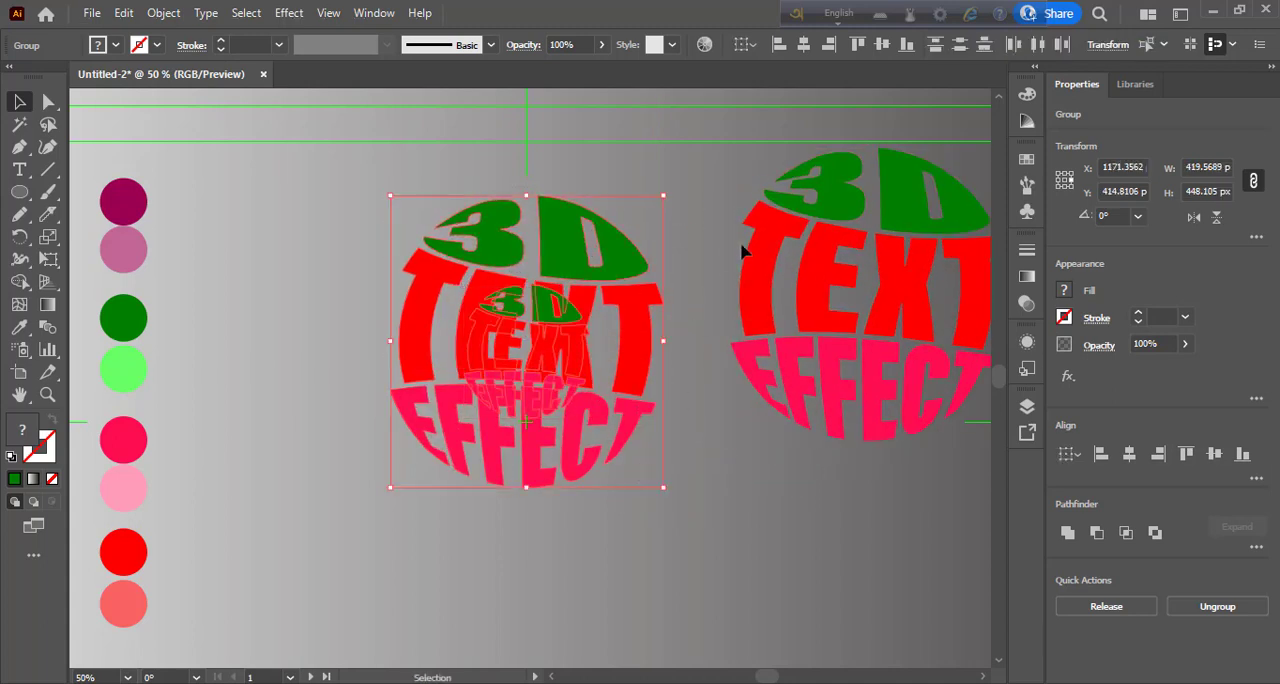
click(882, 46)
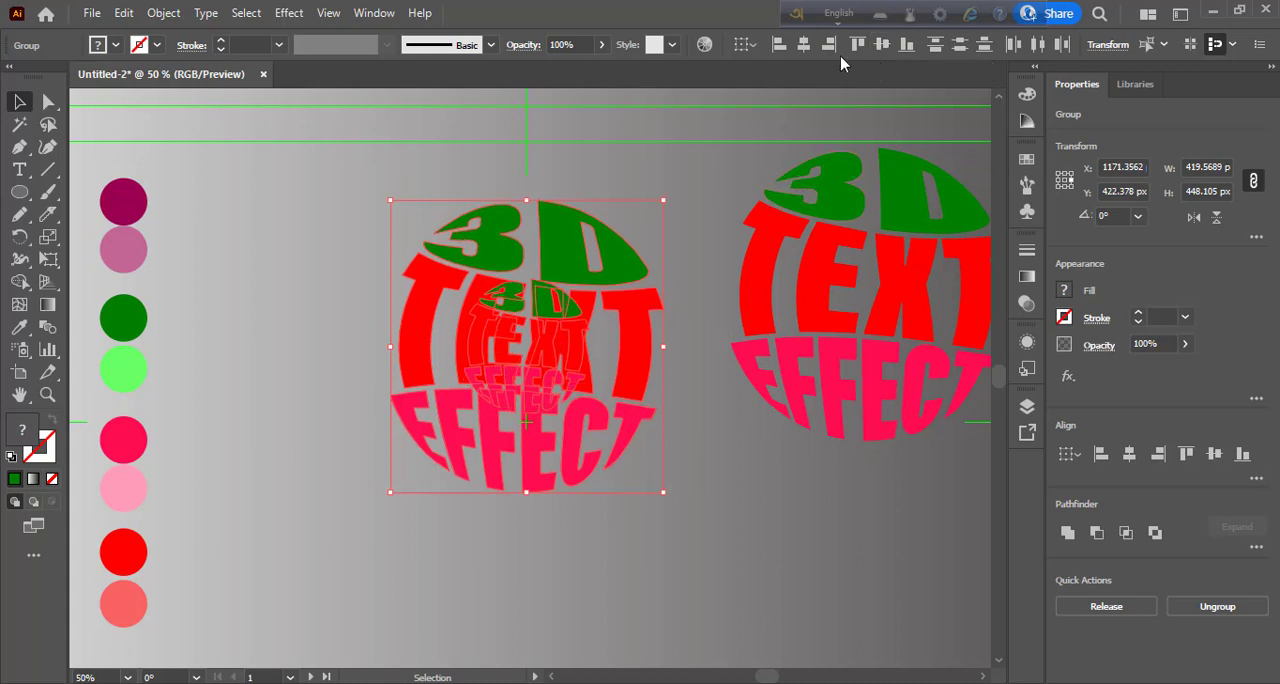
click(803, 45)
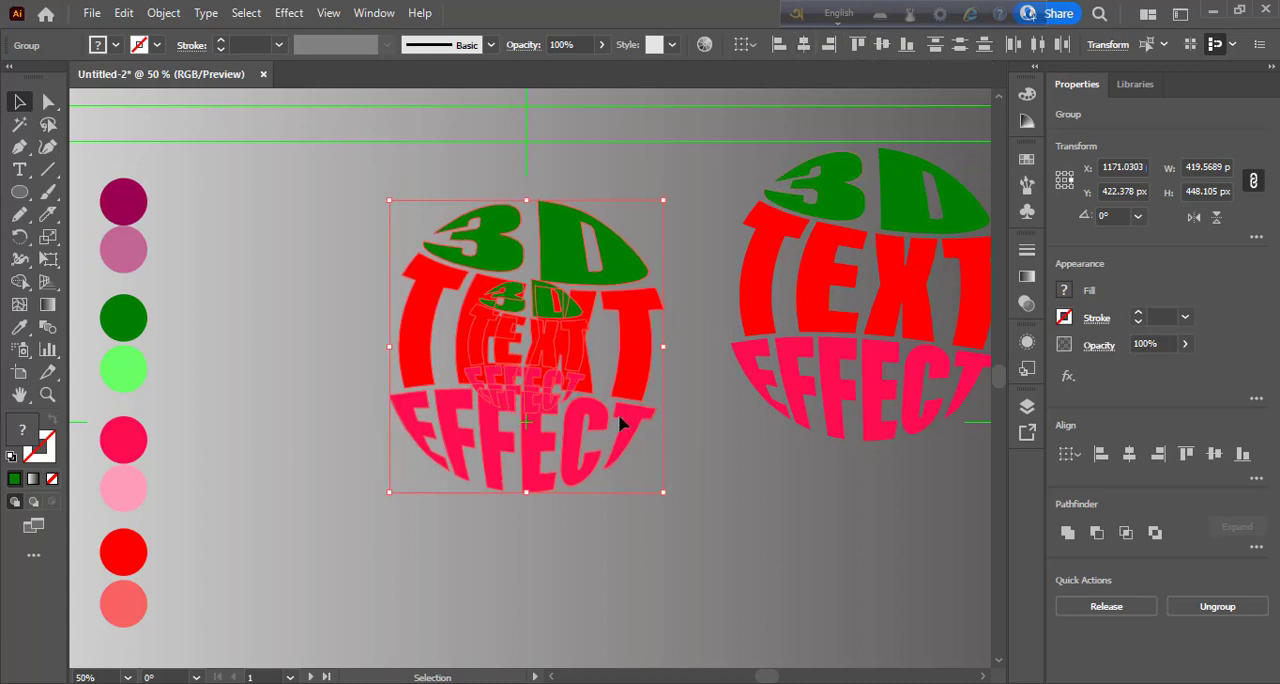
click(677, 508)
- Isolate the small centred text sphere, open the Color Guide and select the word 3D inside the sphere
click(547, 313)
right_click(547, 313)
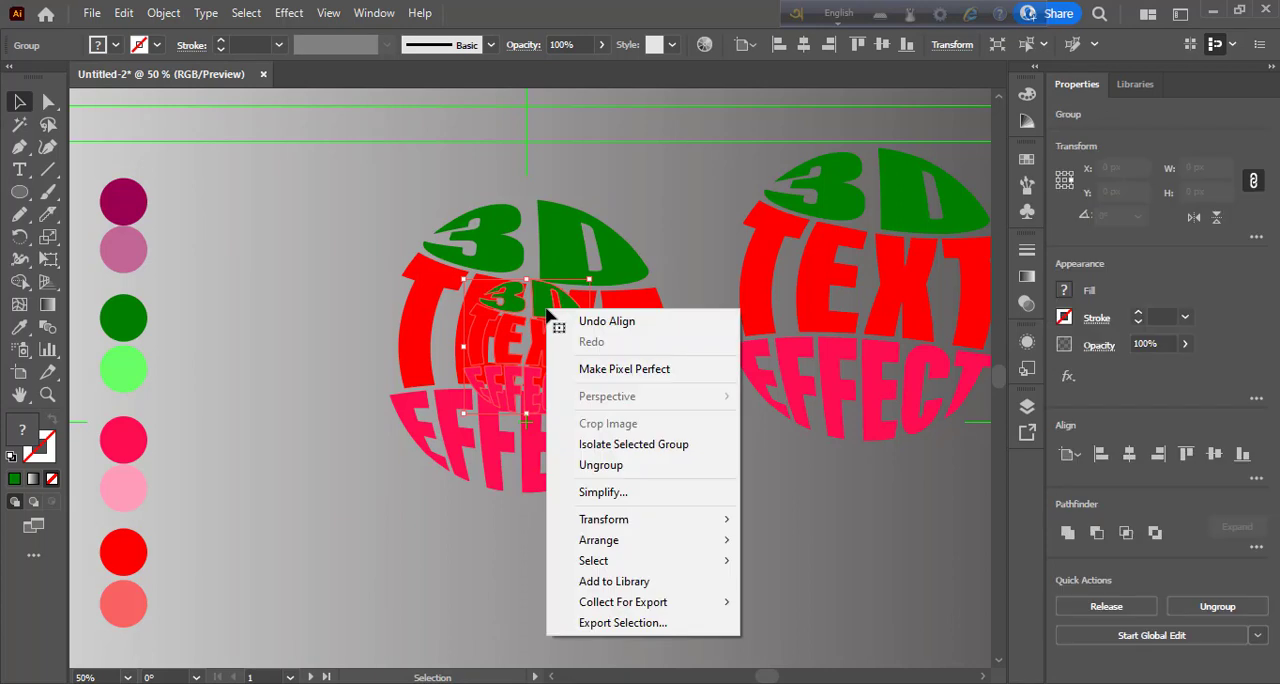
click(547, 313)
double_click(547, 313)
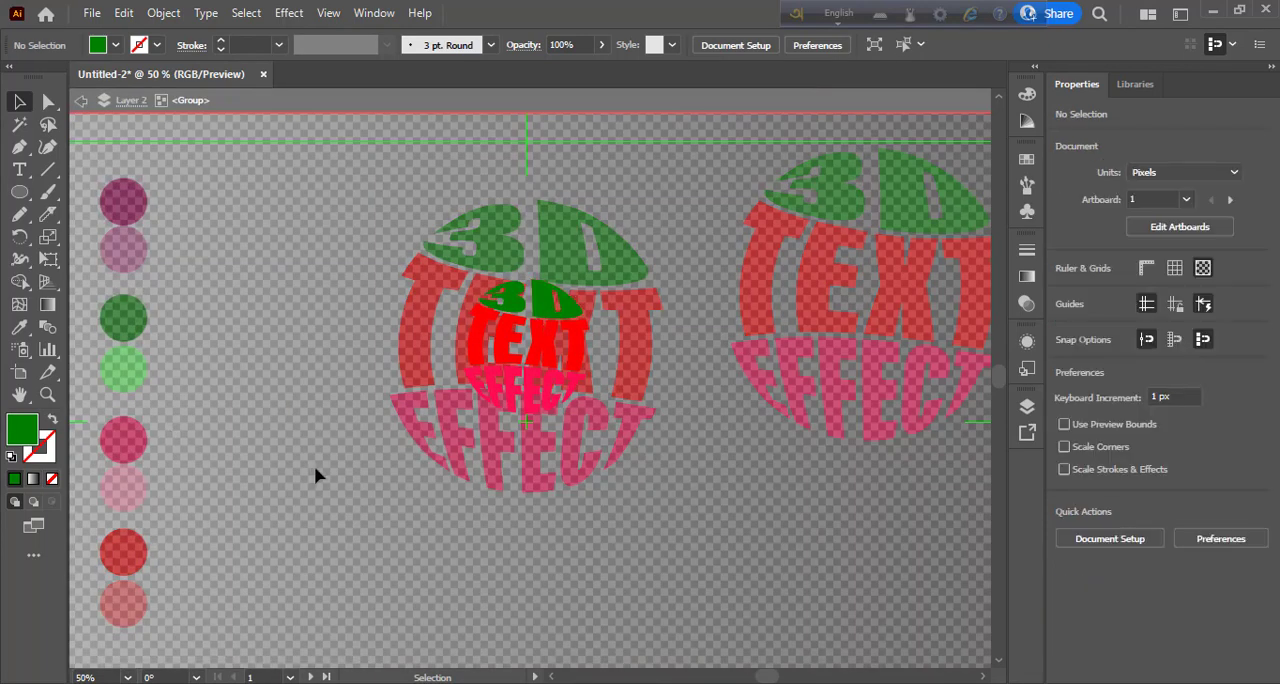
click(1027, 157)
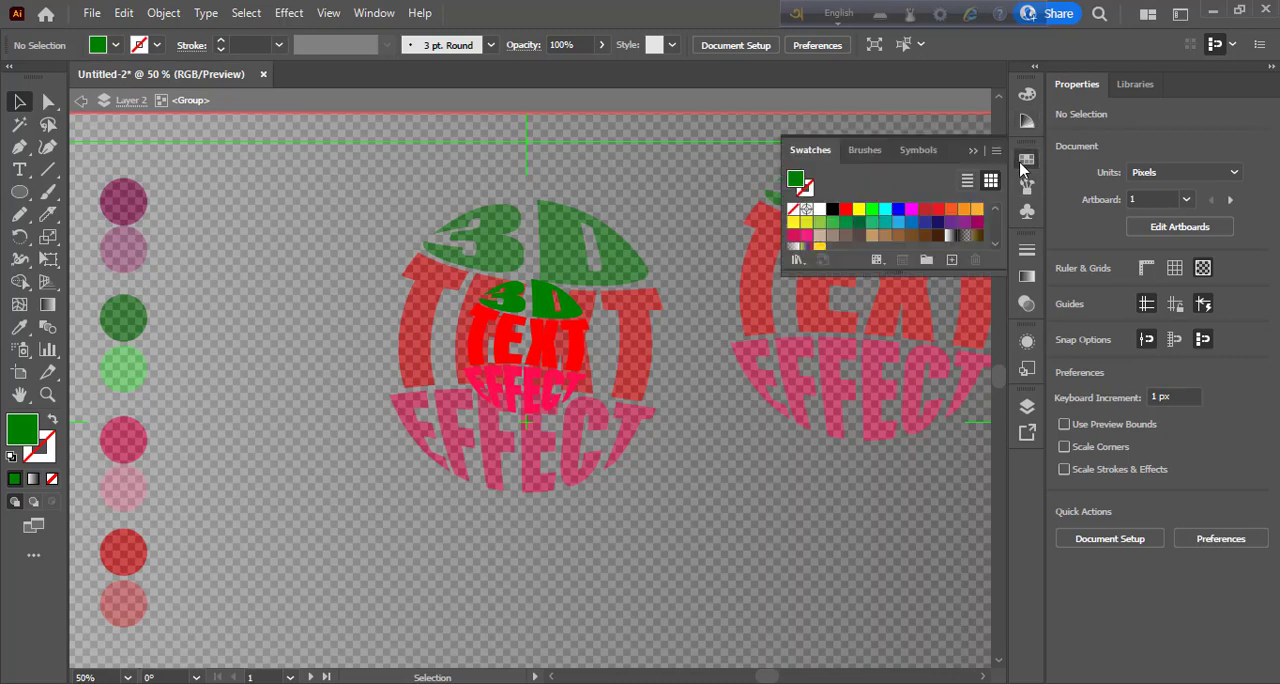
click(1027, 121)
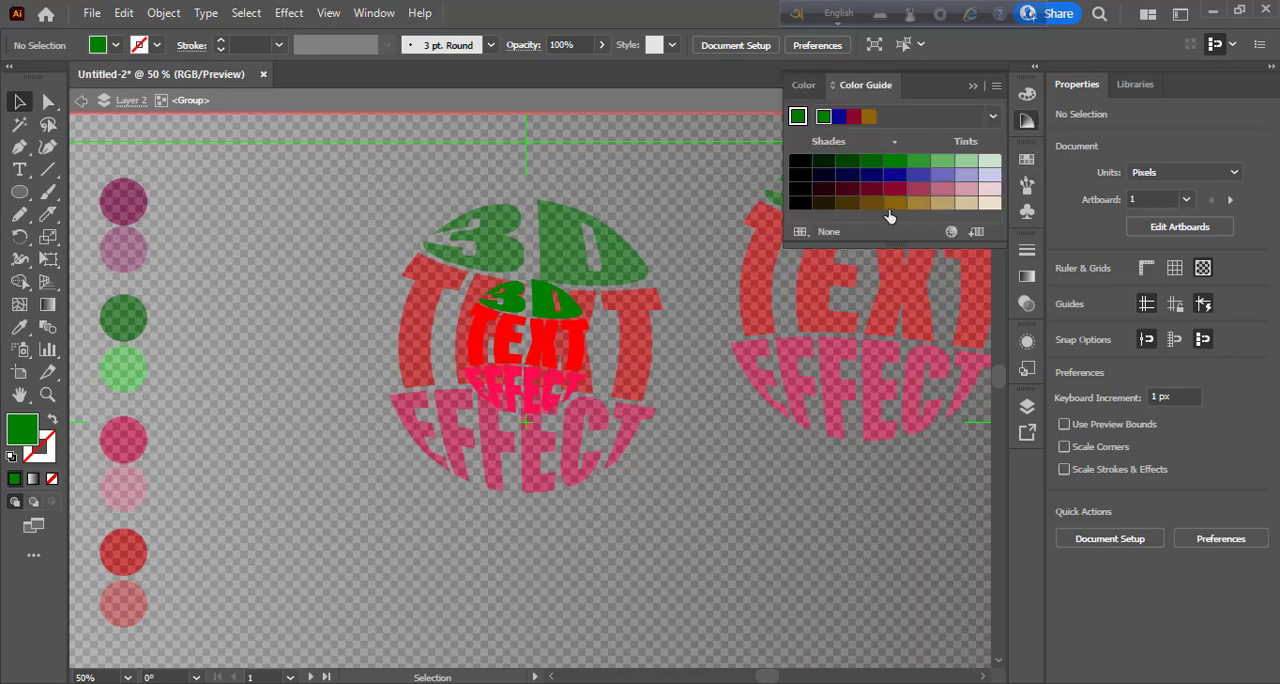
click(540, 305)
key(i)
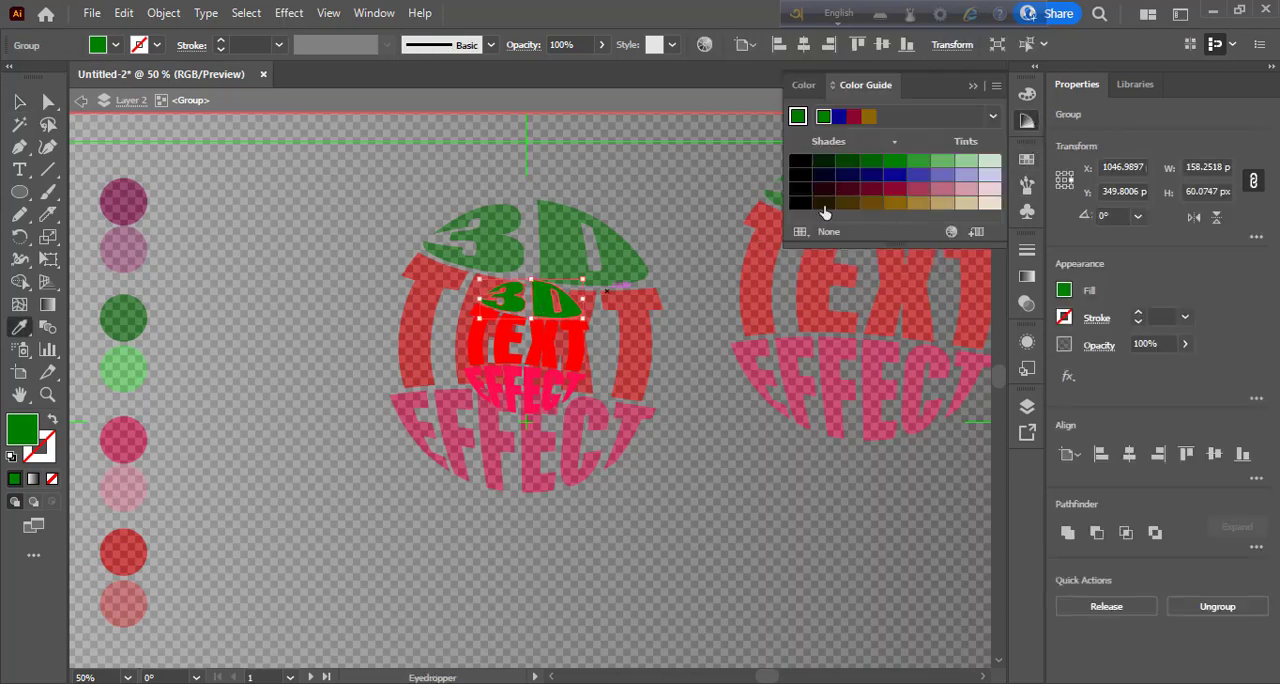
- Fill the small sphere's 3D with purple from the Compound 1 colour harmony and leave isolation mode
click(894, 190)
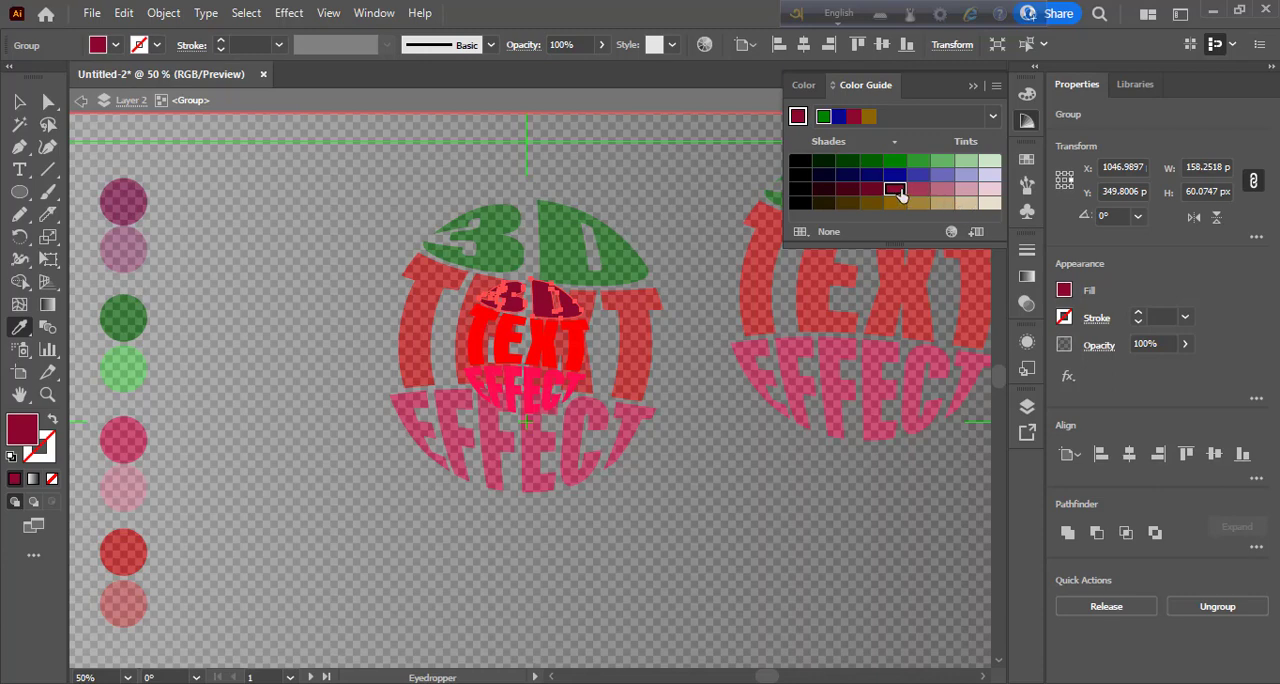
scroll(980, 150, down, 1)
click(1027, 158)
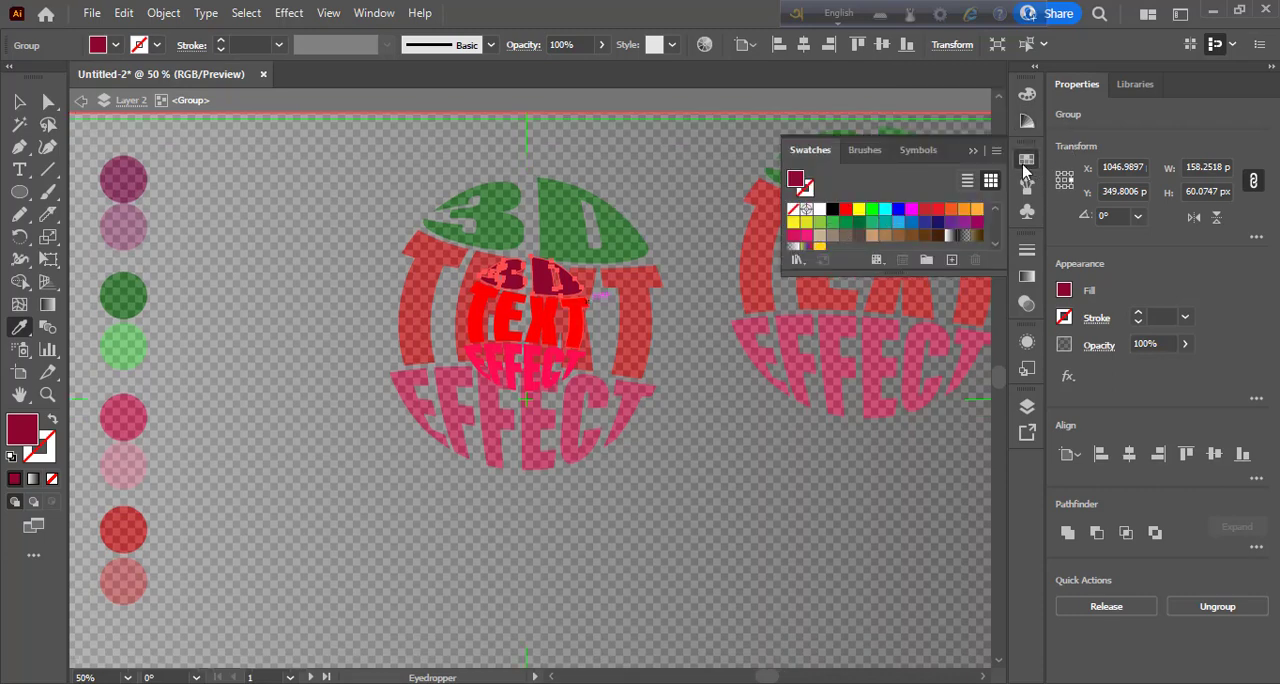
click(1027, 120)
click(993, 116)
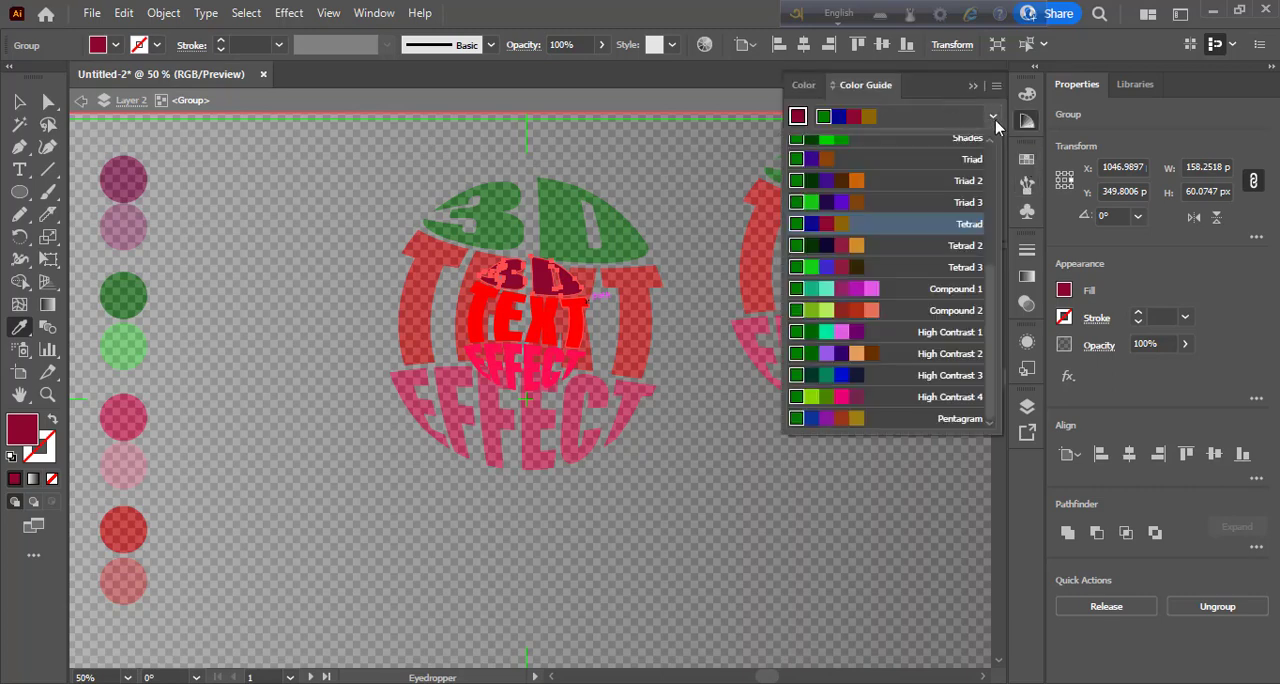
click(826, 291)
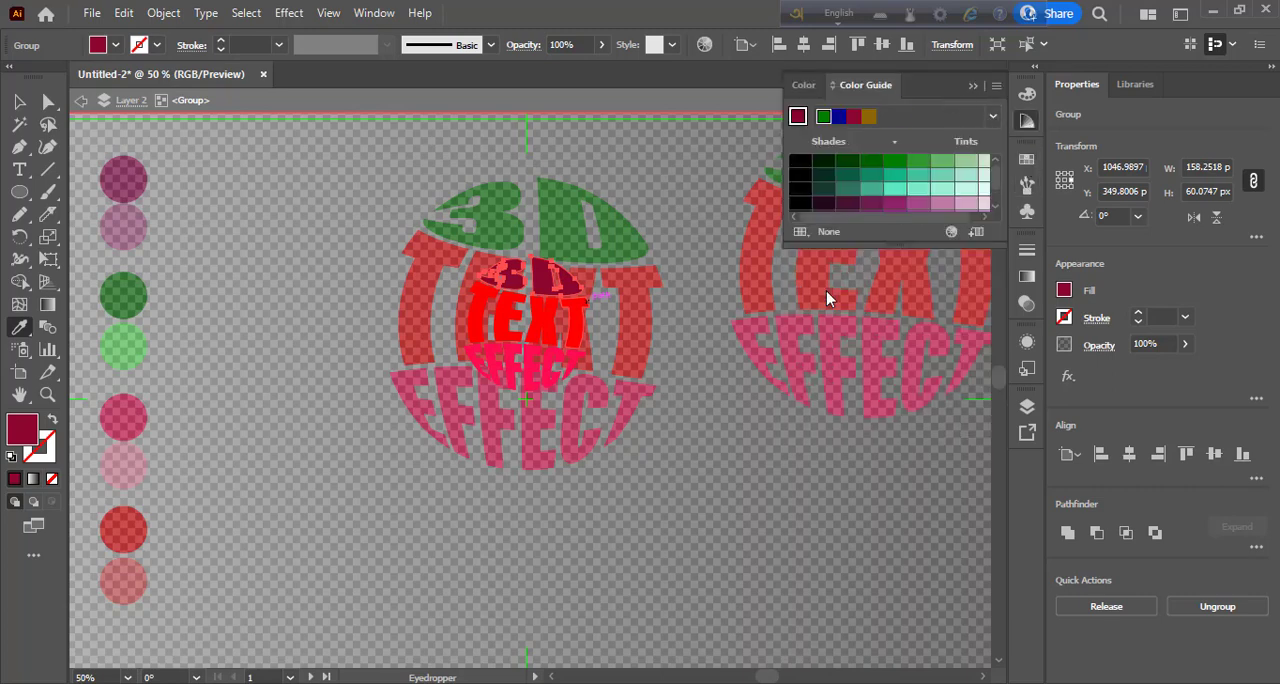
click(889, 203)
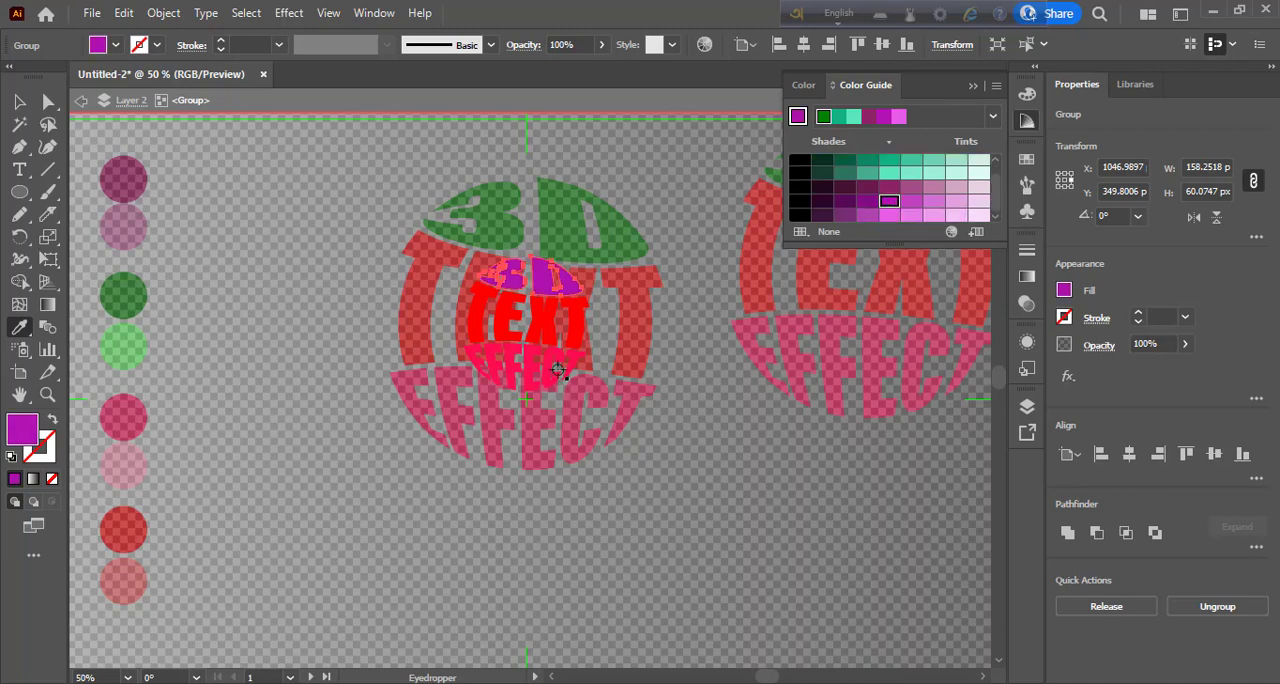
click(20, 102)
double_click(267, 337)
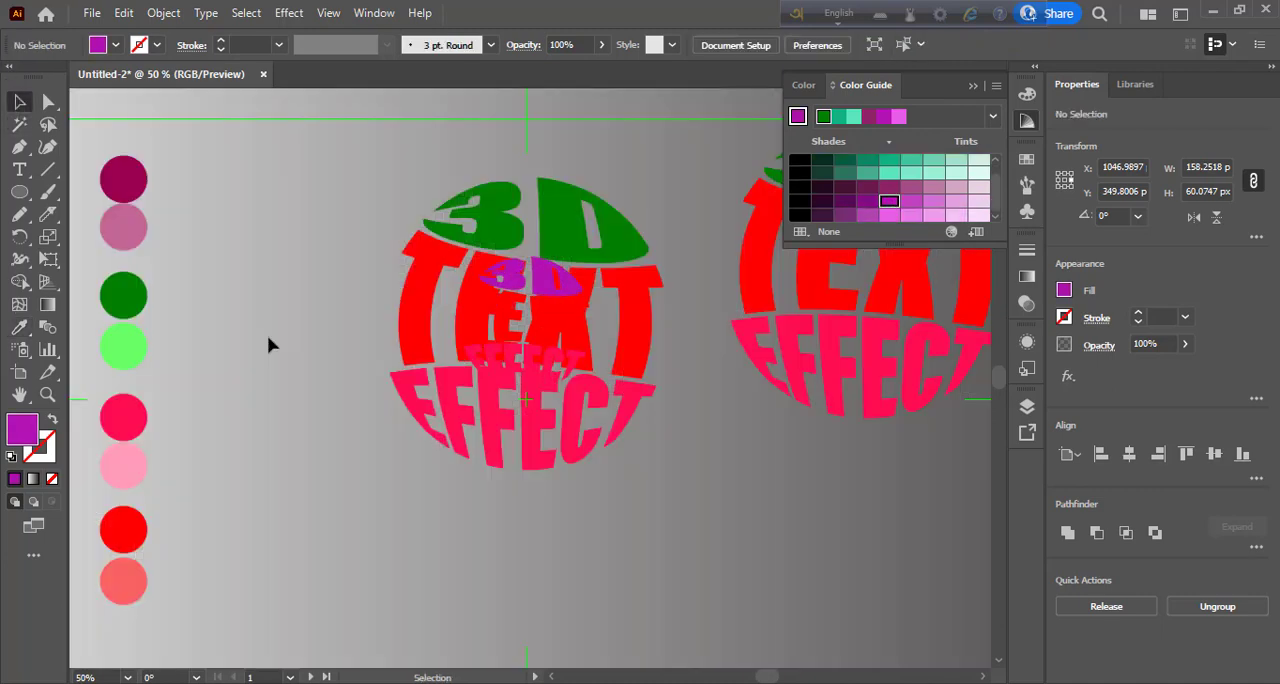
- Isolate the small text sphere and fill its word TEXT with teal green from the colour harmony
double_click(551, 330)
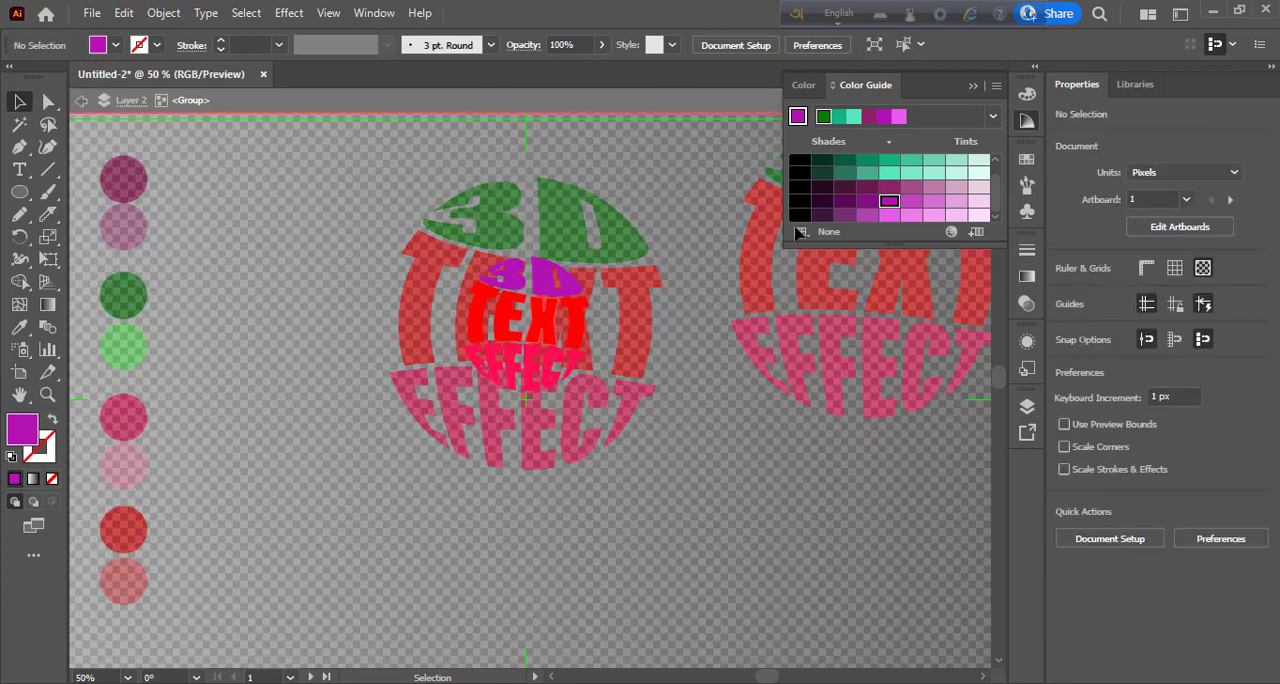
click(870, 164)
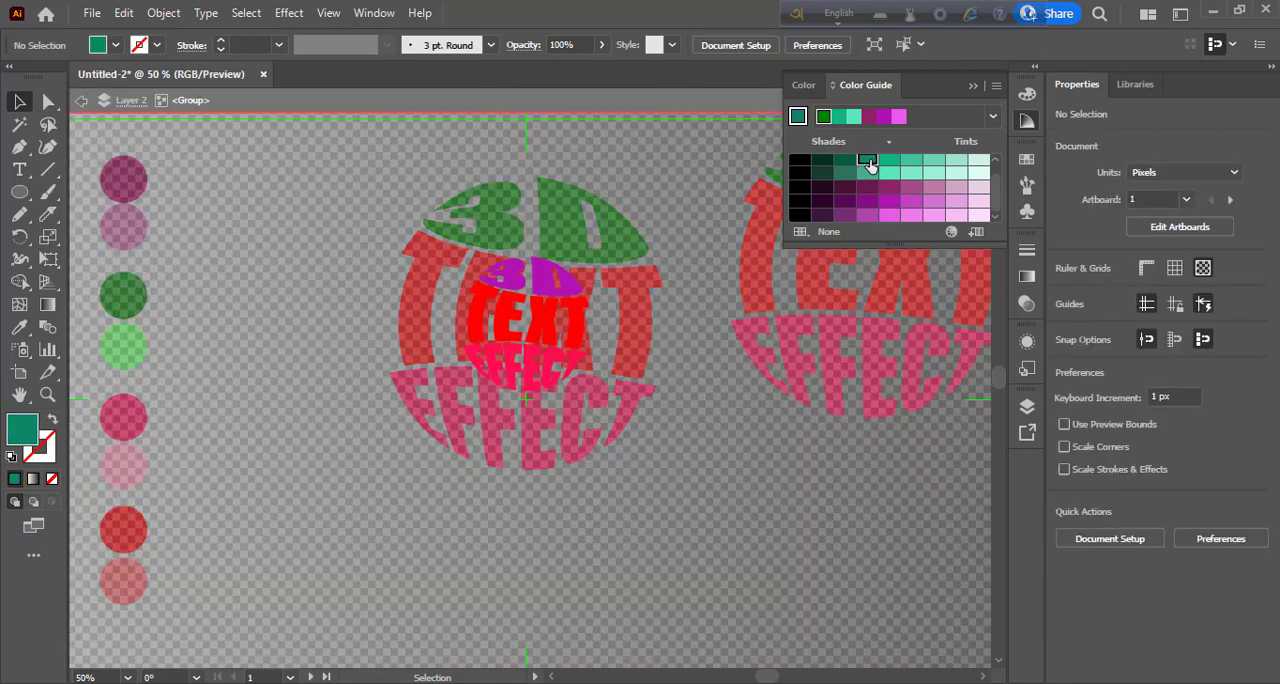
click(535, 328)
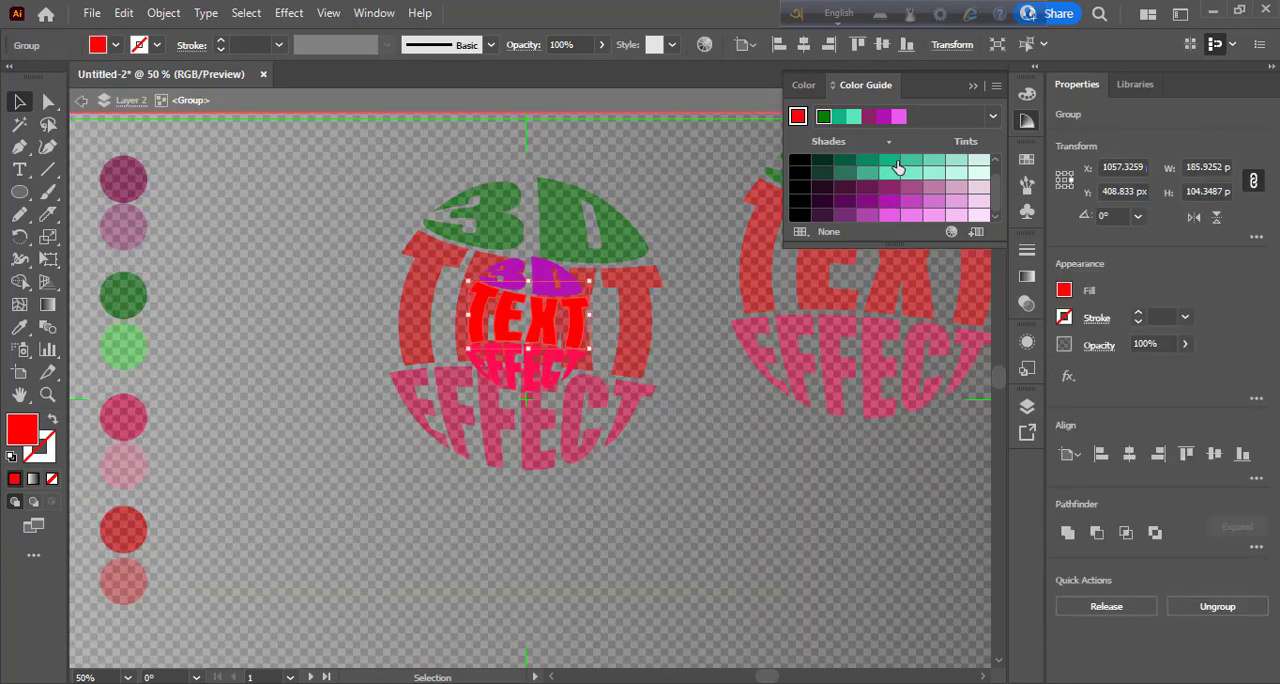
click(898, 167)
- Isolate the small sphere's word EFFECT, fill it with dark green from the harmony's shades and leave isolation mode
click(530, 380)
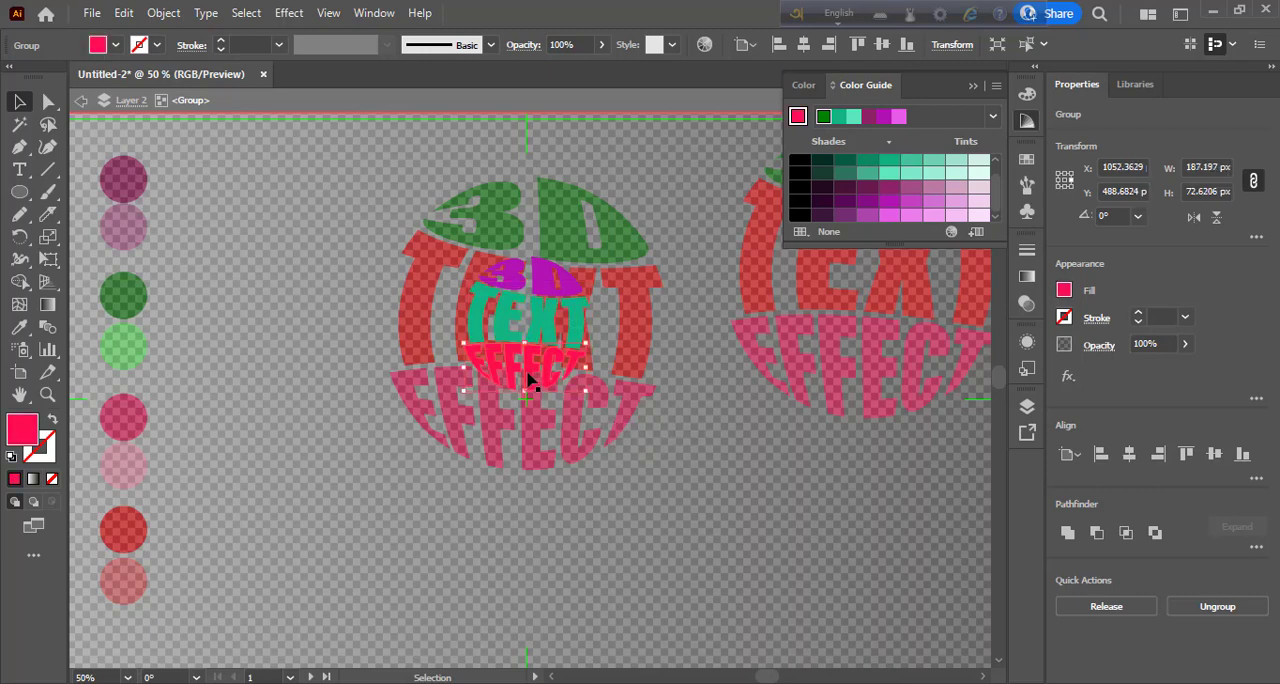
double_click(529, 378)
scroll(891, 210, up, 1)
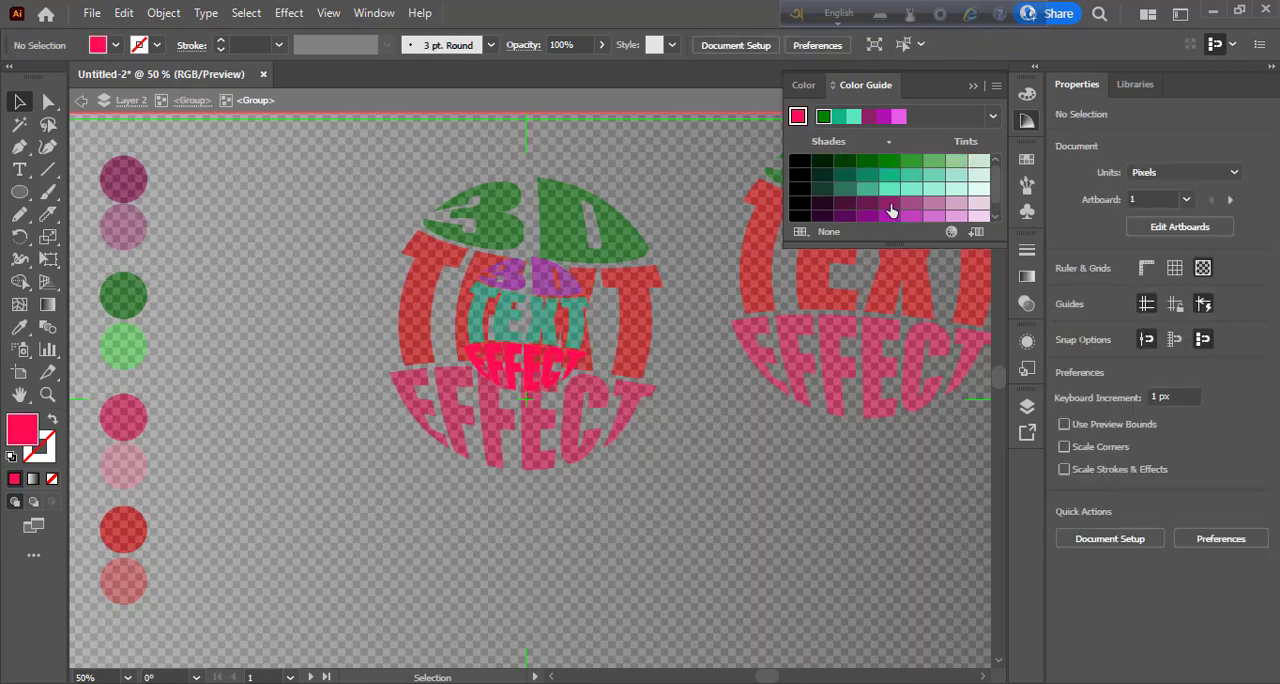
click(867, 163)
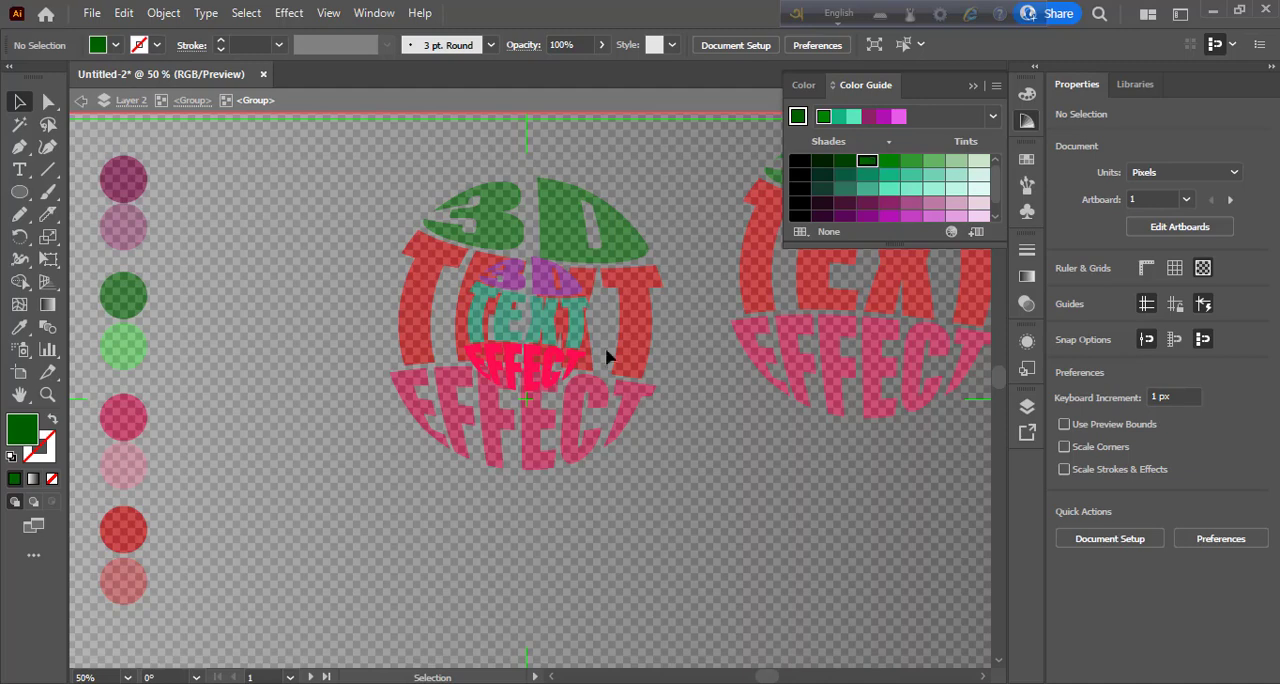
click(530, 365)
click(867, 163)
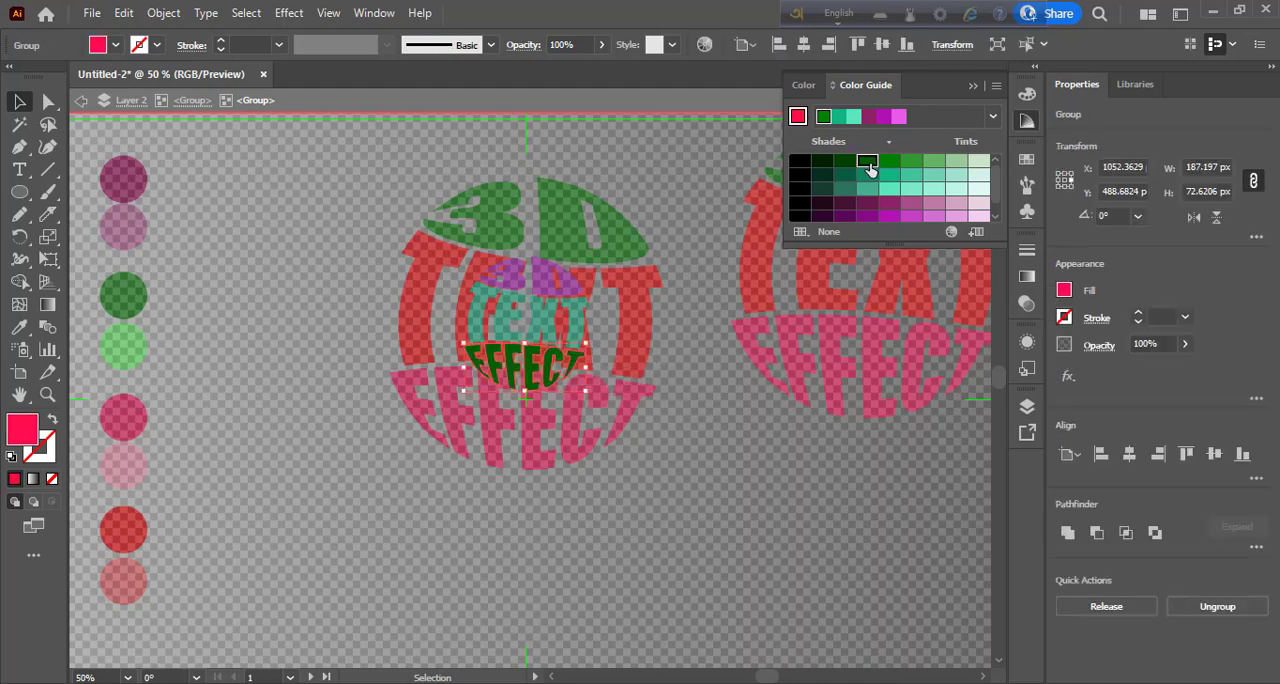
click(713, 372)
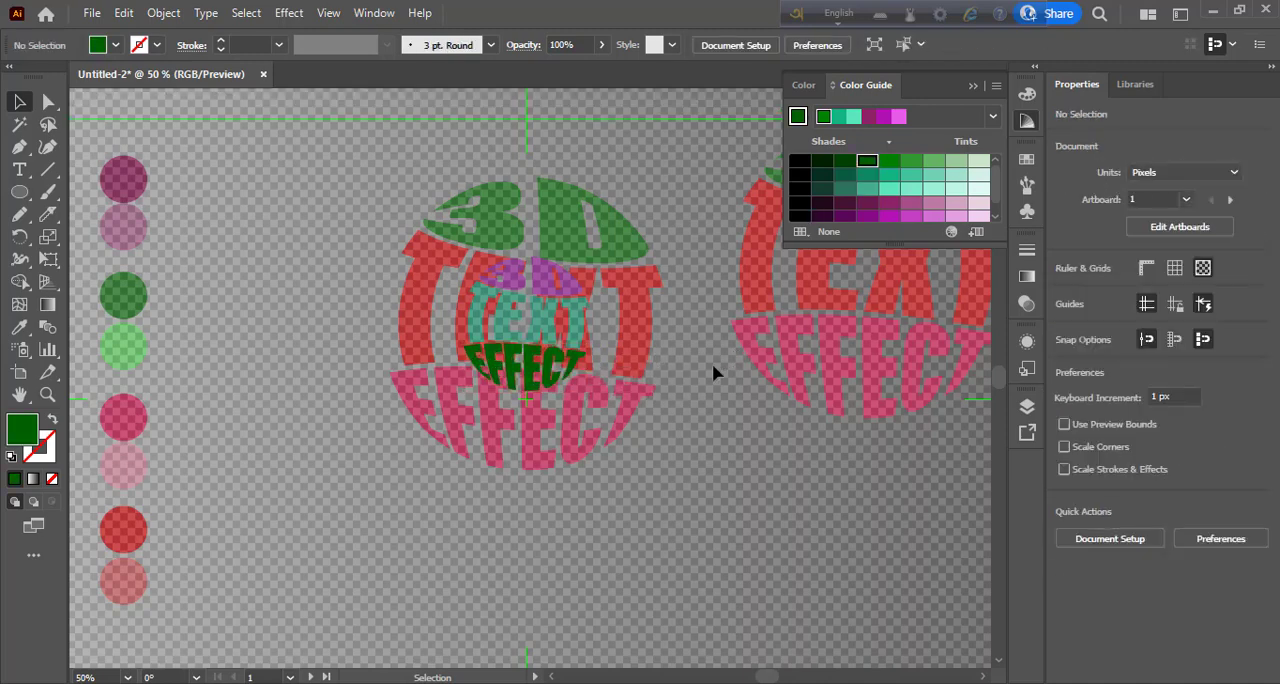
key(shift+ctrl+d)
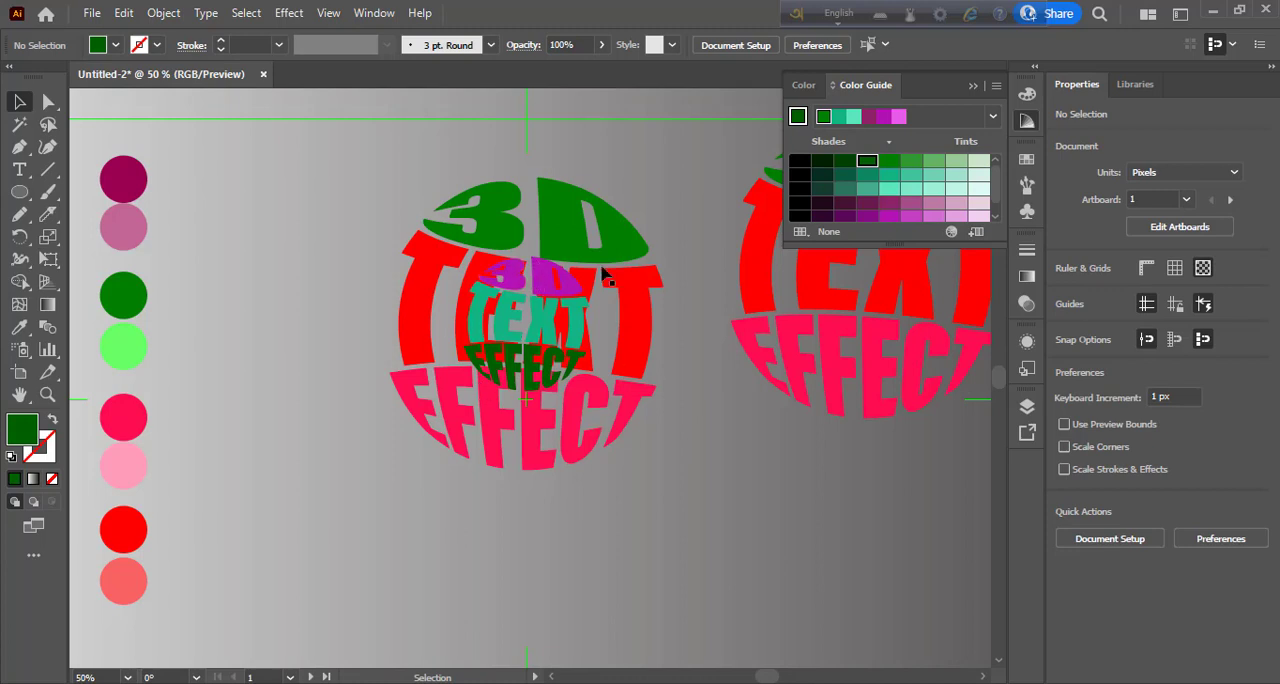
- Try to send the small recoloured text sphere to the back, and undo the reordering
click(534, 295)
click(541, 285)
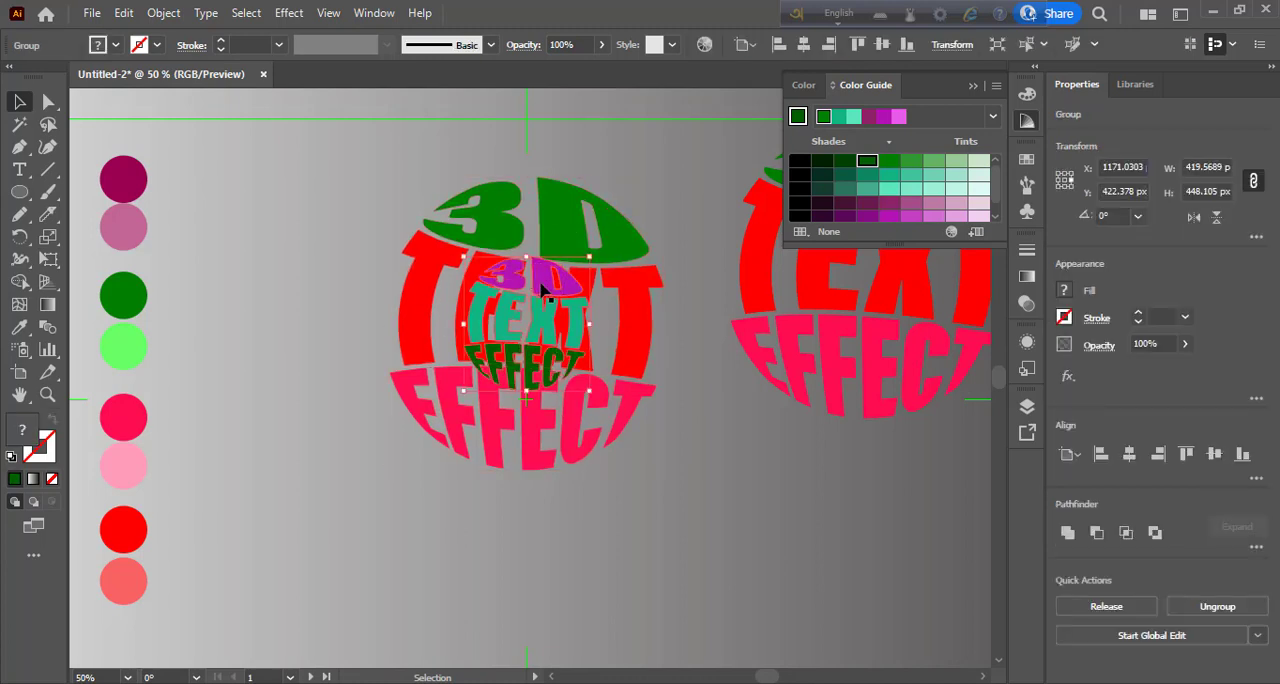
right_click(541, 284)
mouse_move(625, 525)
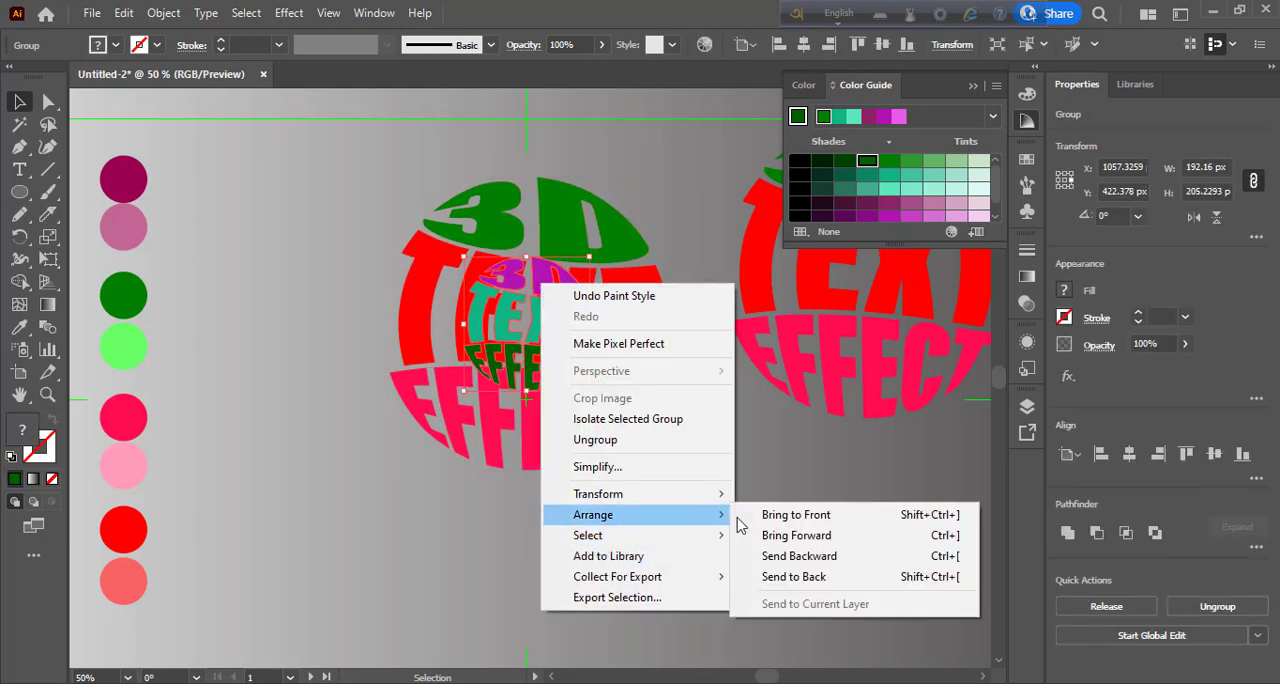
click(806, 577)
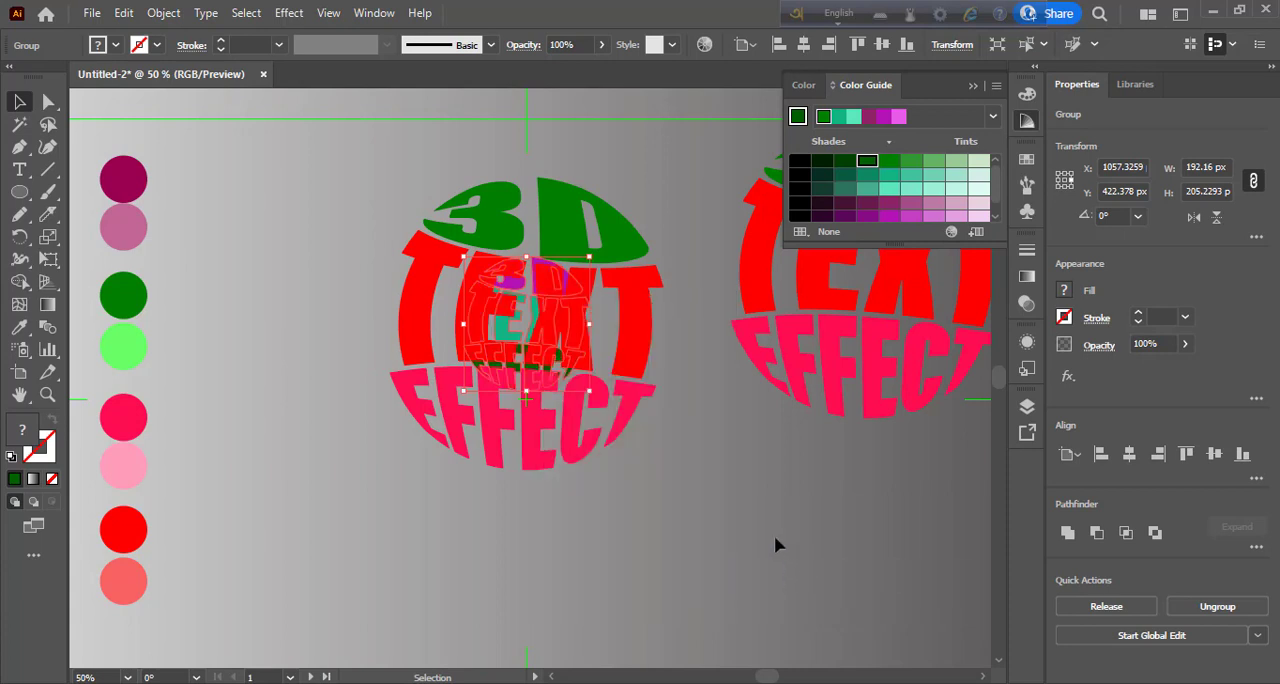
key(ctrl+a)
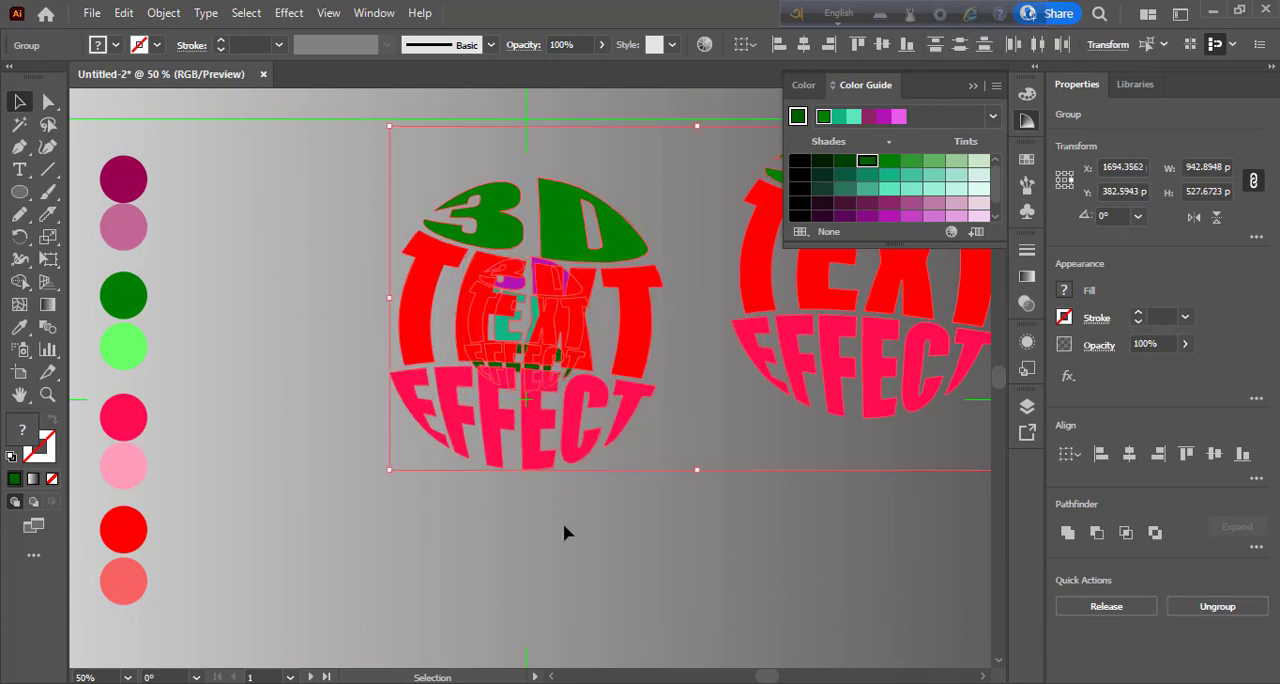
key(ctrl+z)
click(516, 569)
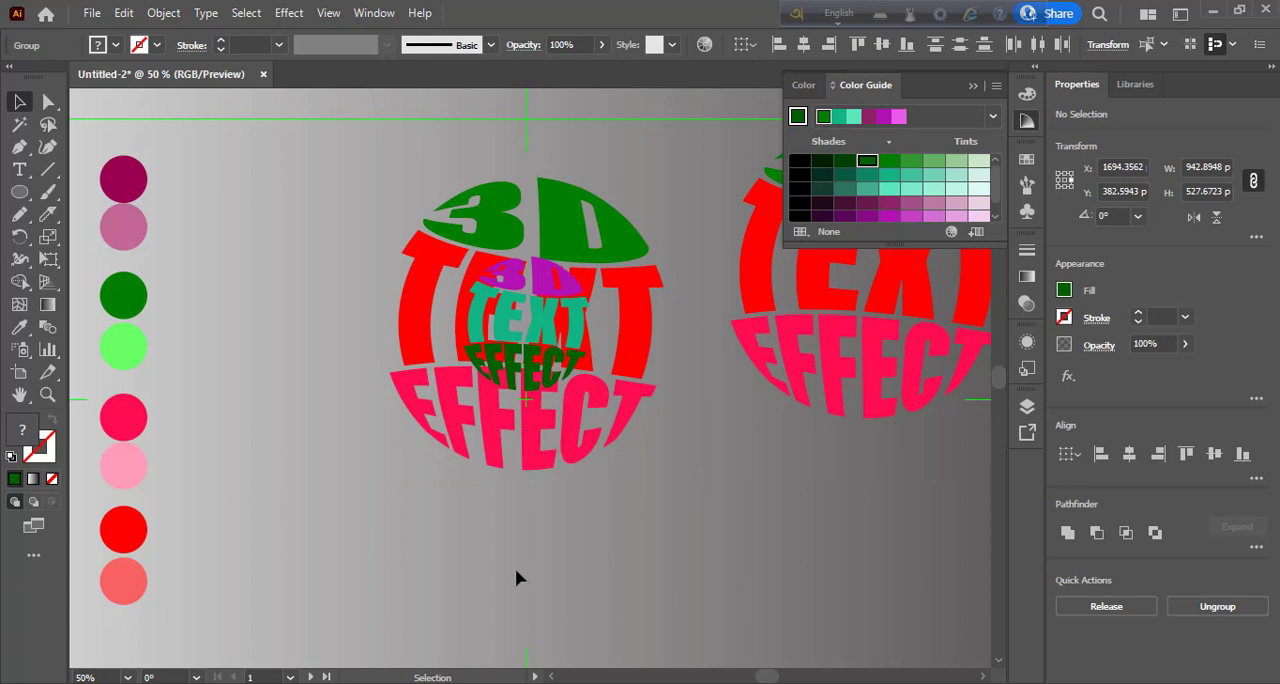
- Send the small recoloured text sphere to the back, behind the large one
right_click(516, 281)
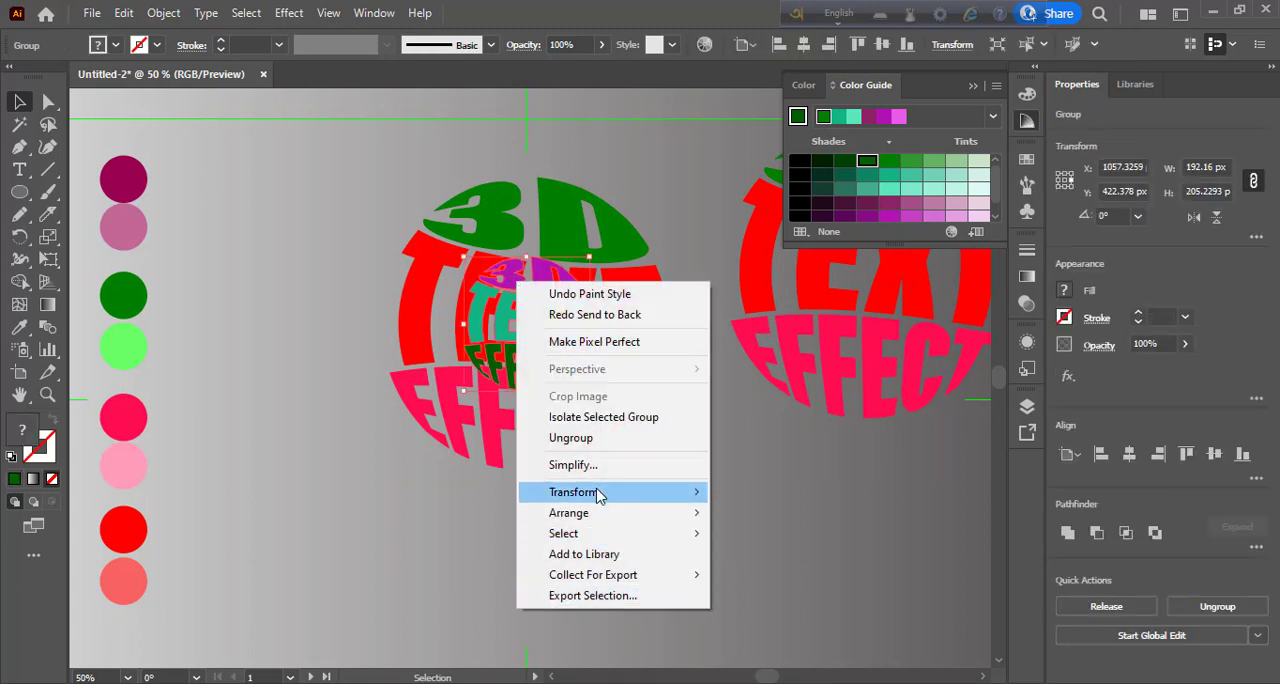
mouse_move(606, 512)
click(720, 577)
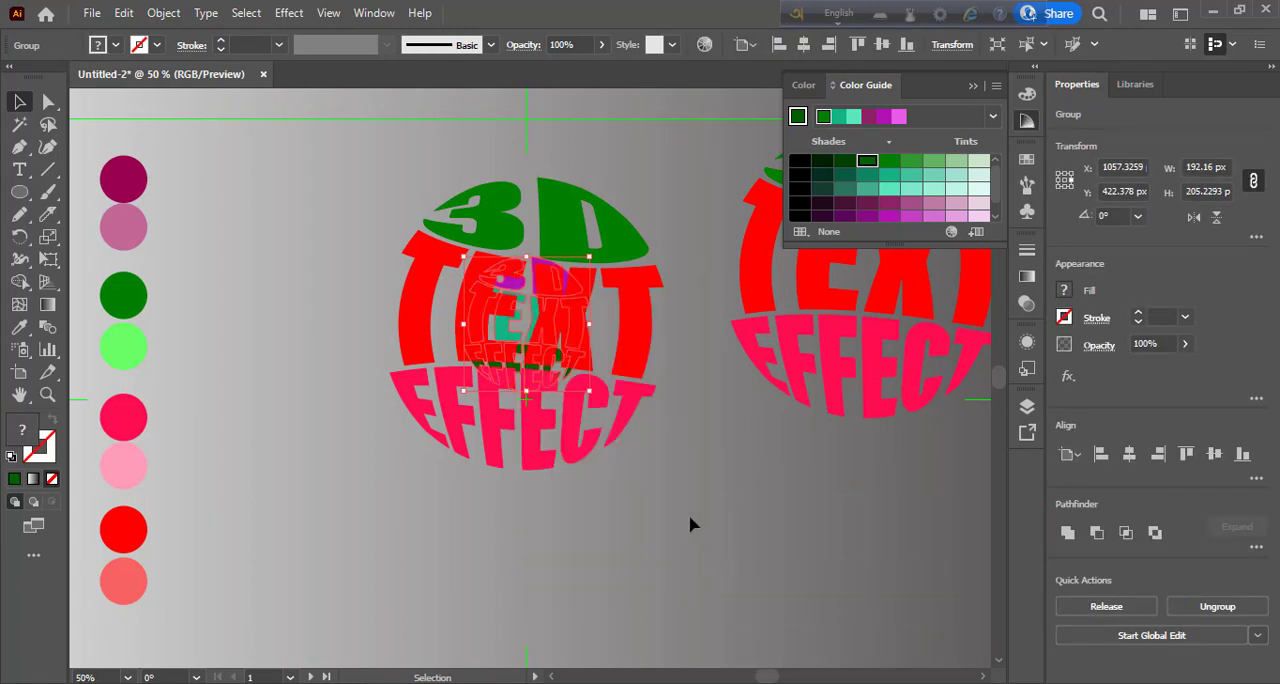
- Select the large and small centred spheres and set the blend spacing to Specified Steps with 450 steps
click(648, 438)
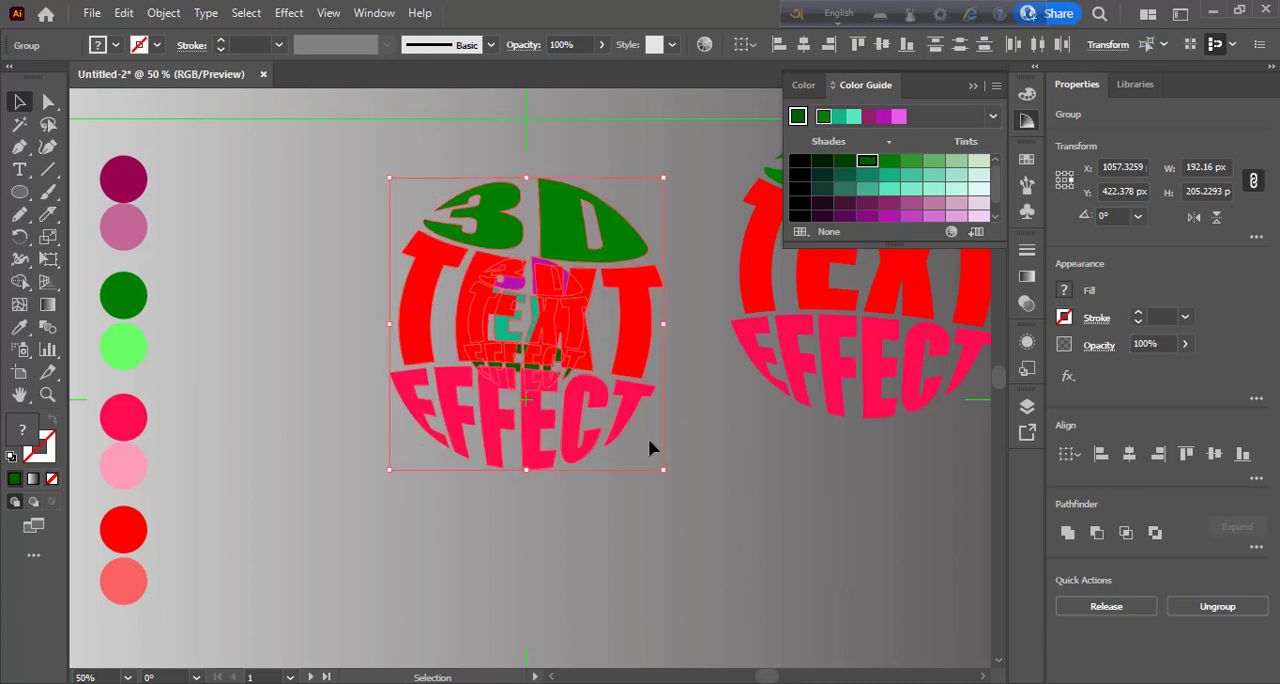
click(163, 13)
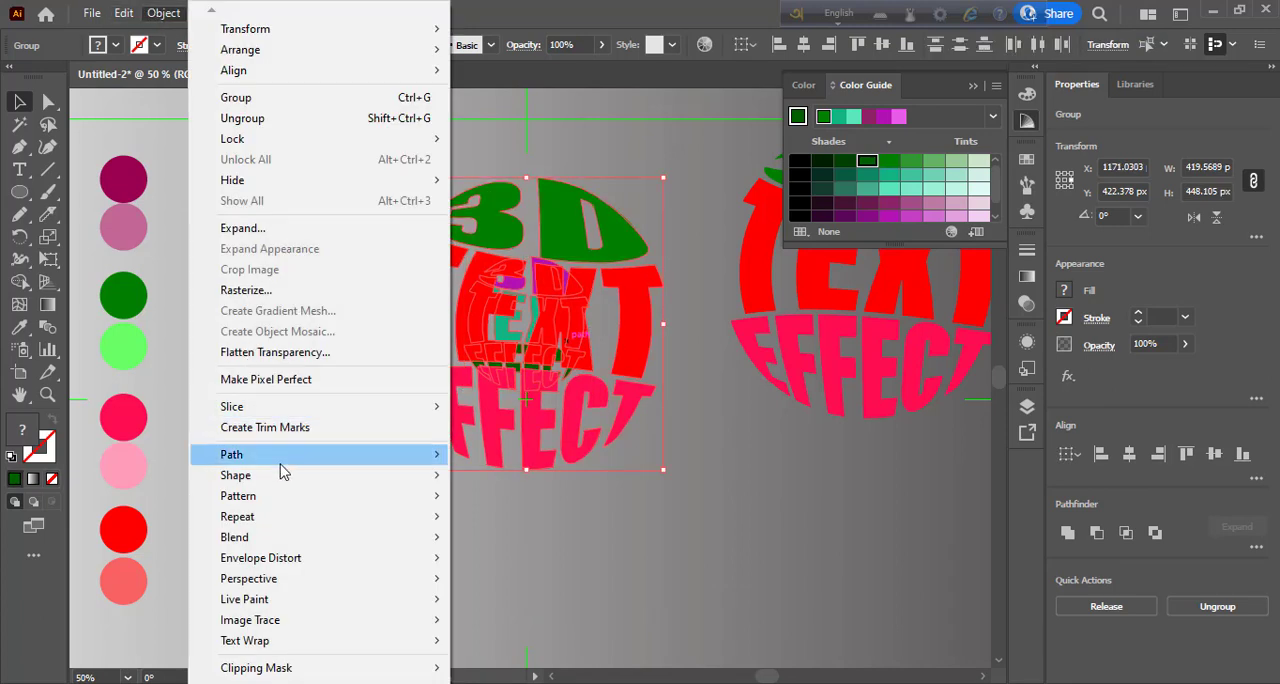
mouse_move(289, 536)
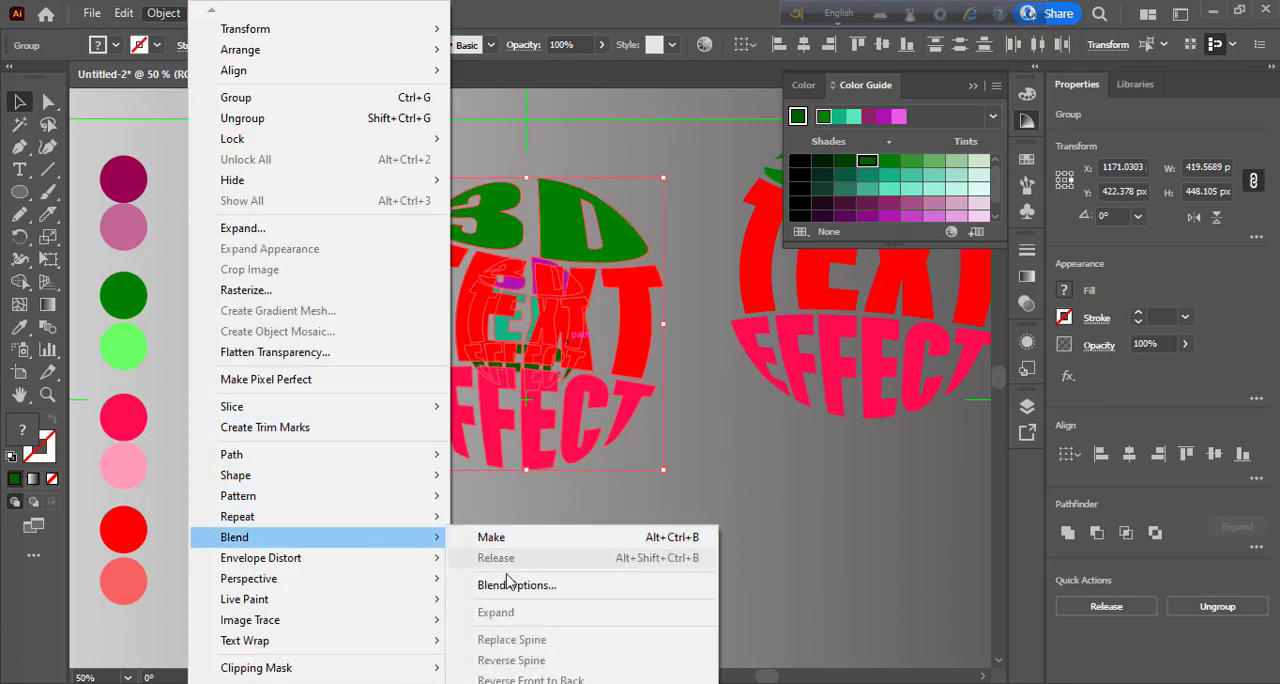
click(514, 586)
click(640, 304)
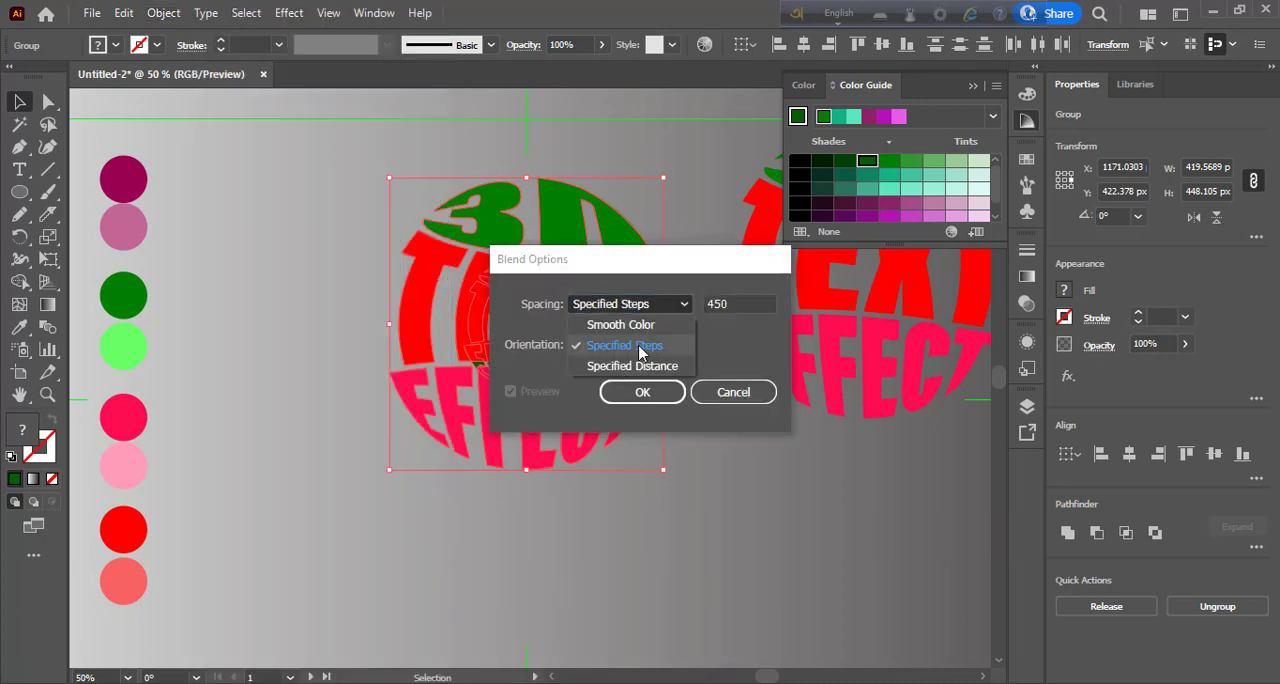
click(625, 345)
click(644, 393)
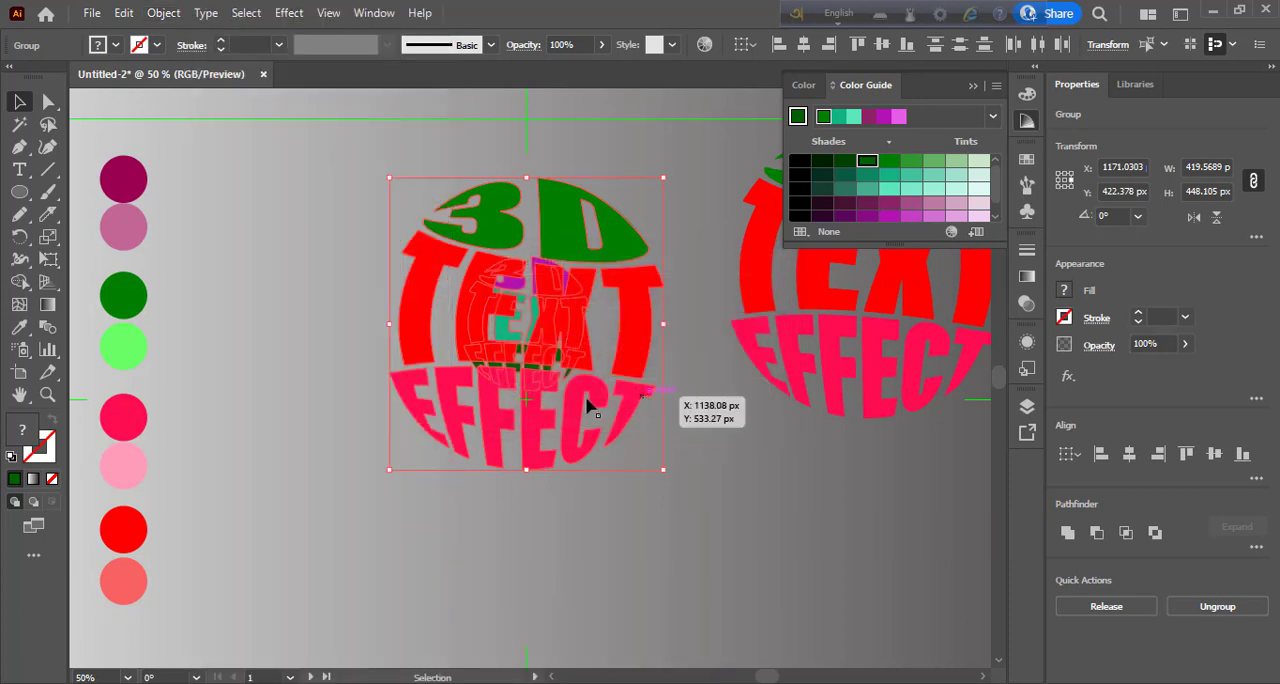
- Make a blend between the selected large and small text spheres, and deselect the result
click(163, 13)
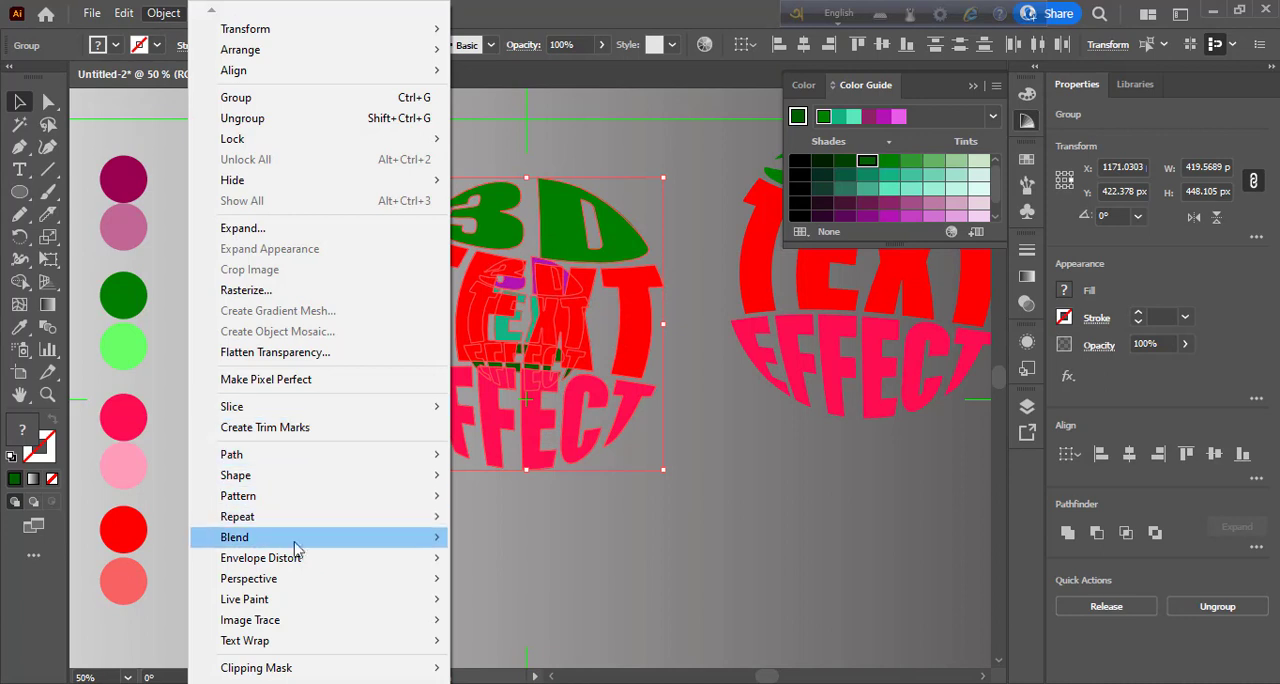
mouse_move(372, 543)
click(474, 539)
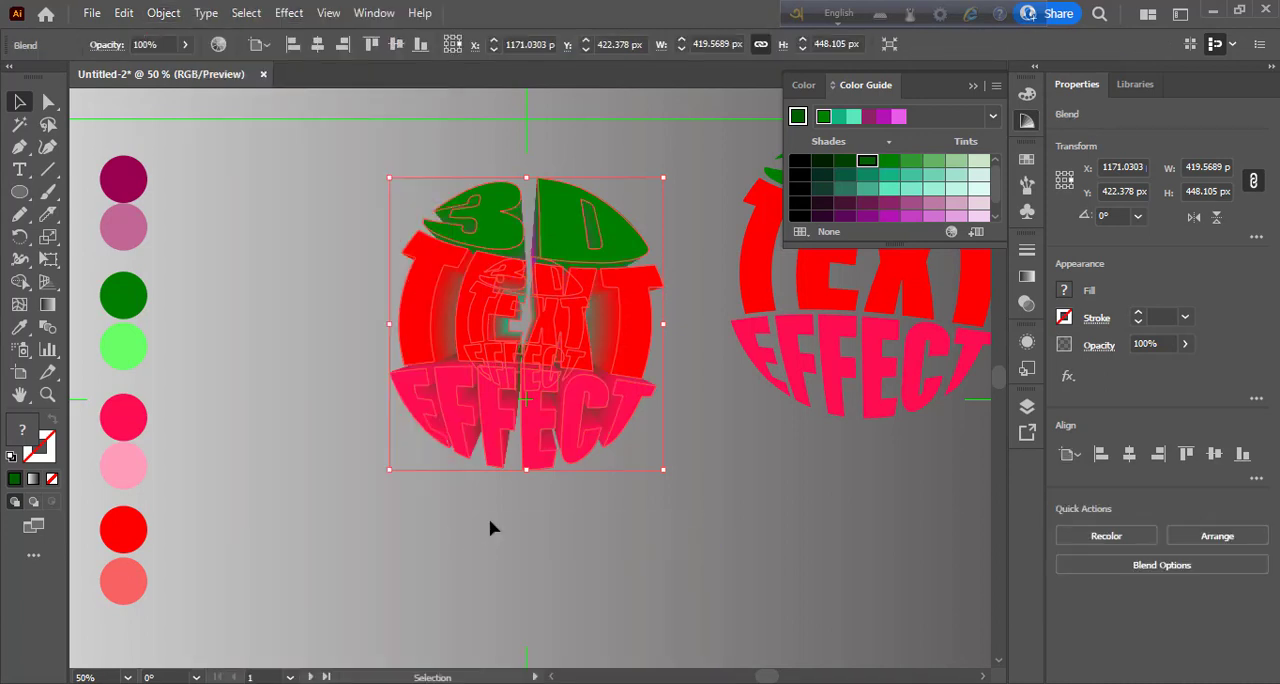
click(228, 263)
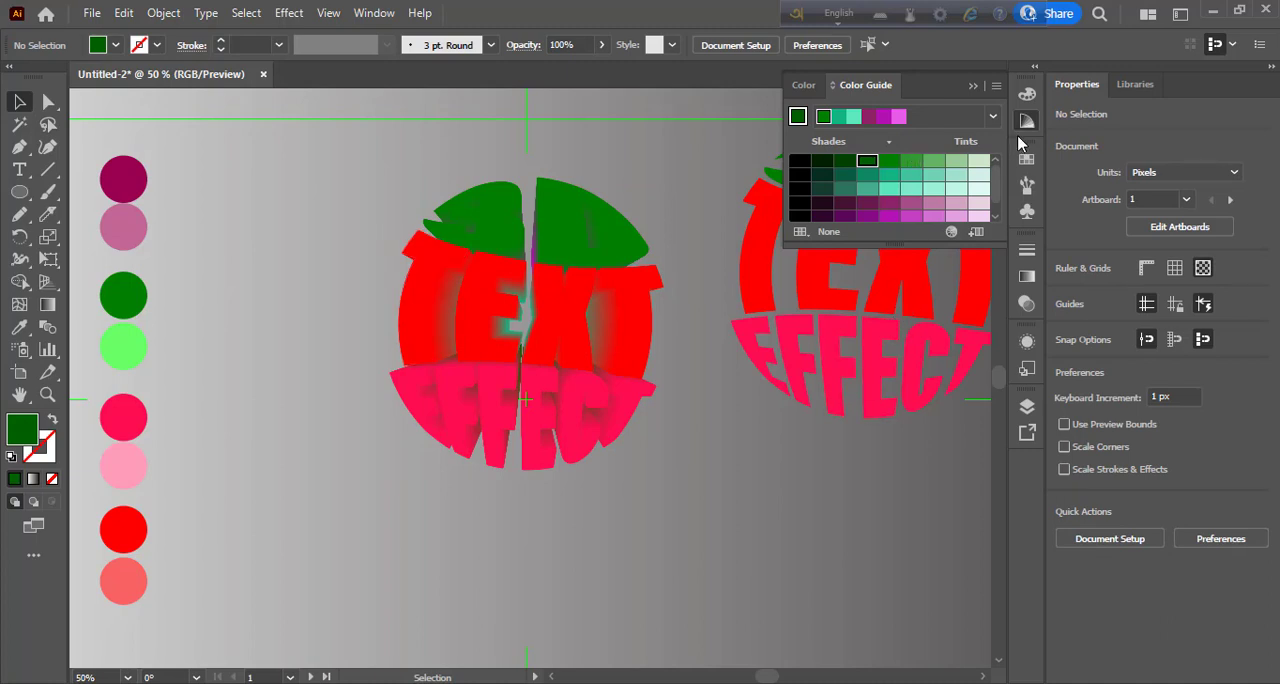
- Place the word 3D from the spare text sphere over the upper part of the blended sphere and isolate its group
drag(773, 178, 492, 244)
double_click(778, 410)
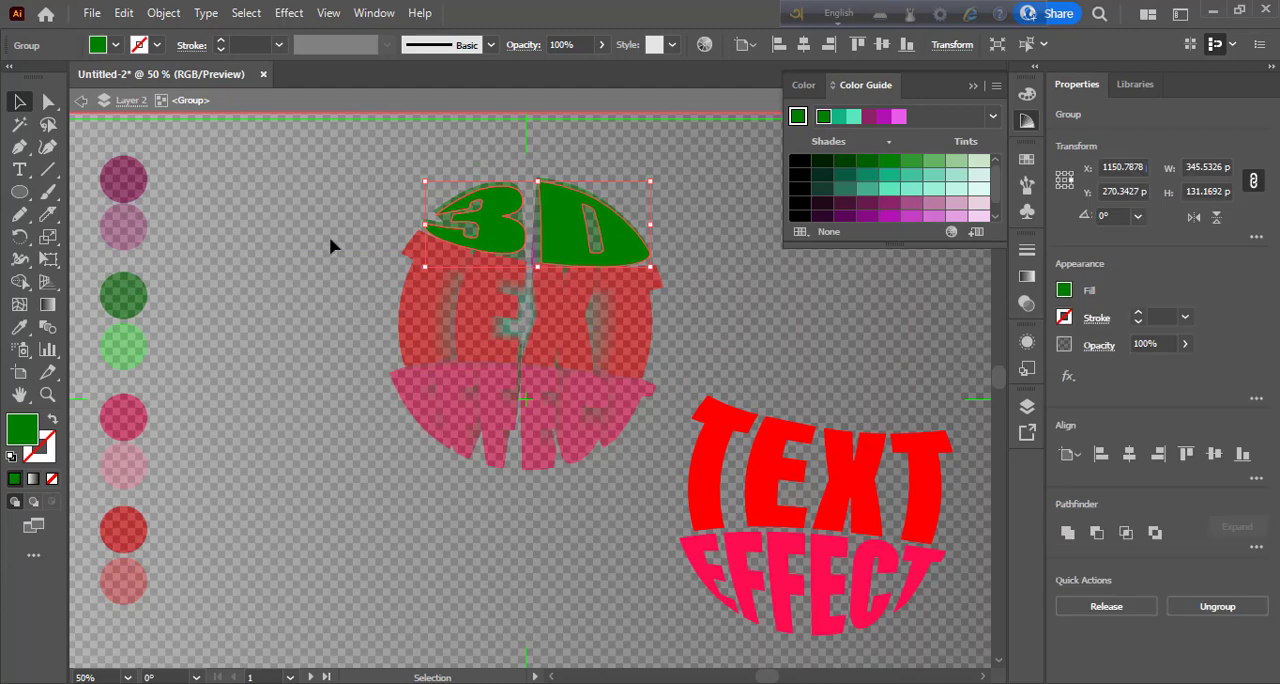
click(331, 243)
double_click(331, 243)
click(513, 243)
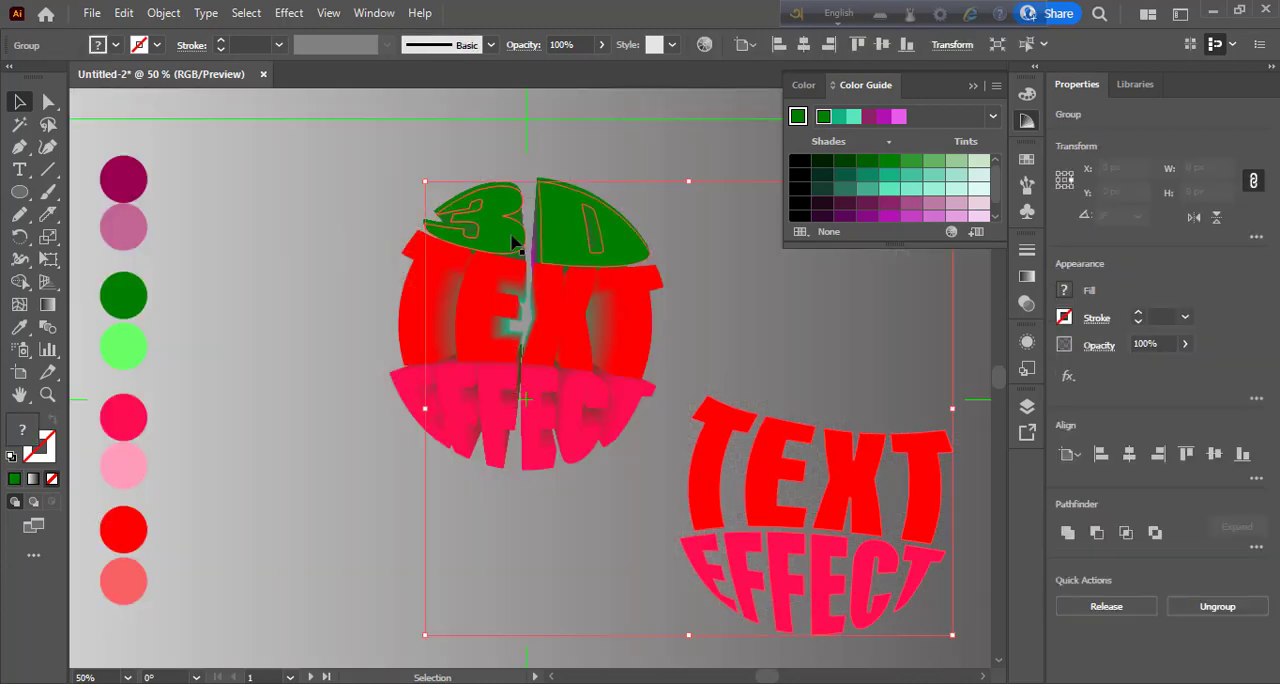
double_click(513, 243)
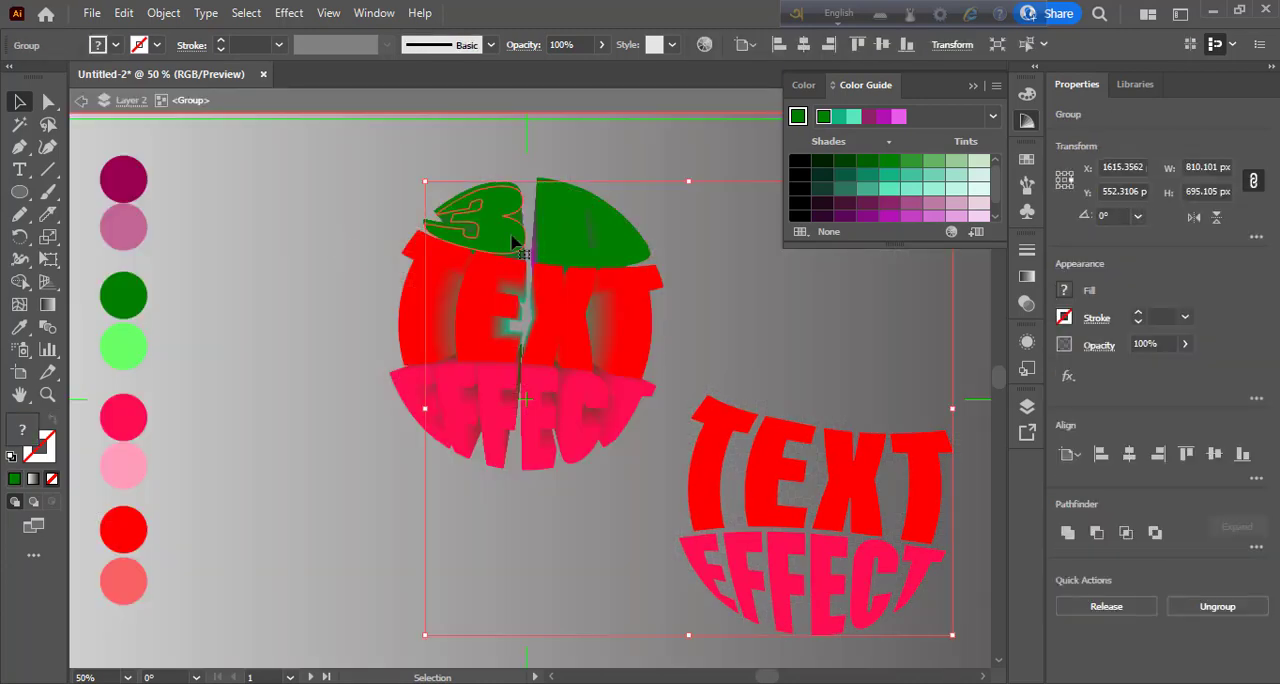
- Recolour the overlaid word 3D with the light green sampled from the palette circle, and leave isolation
key(i)
click(120, 346)
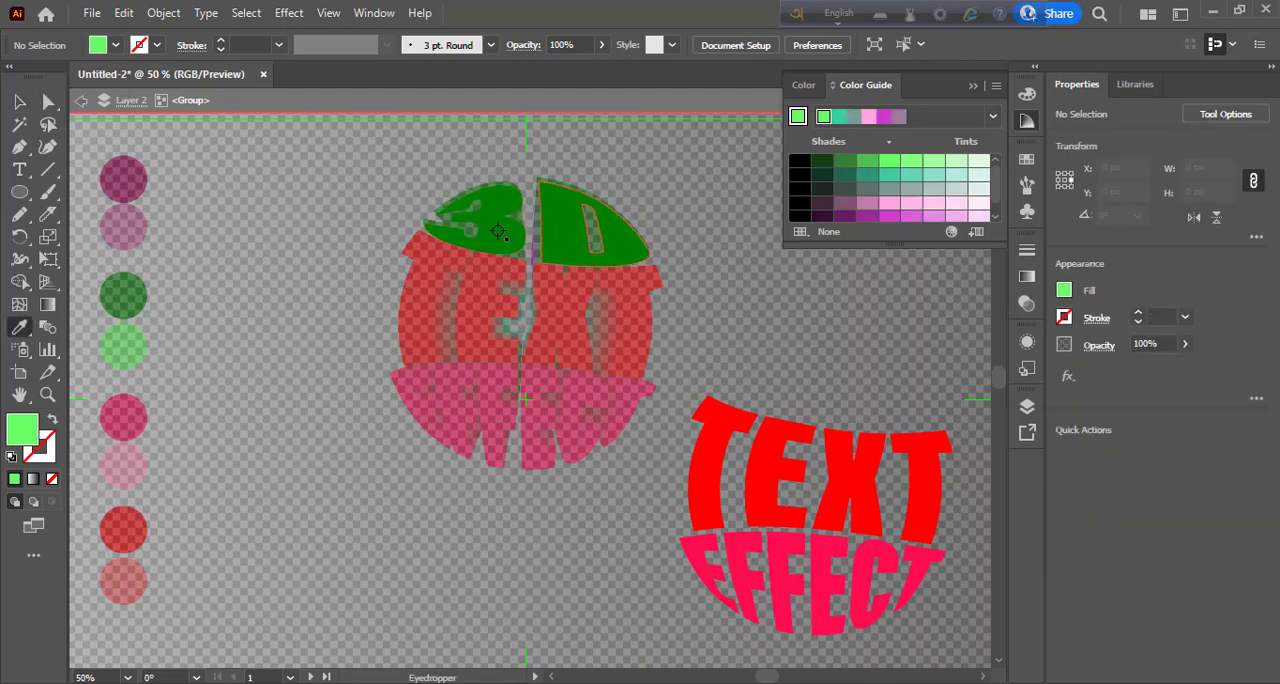
key(v)
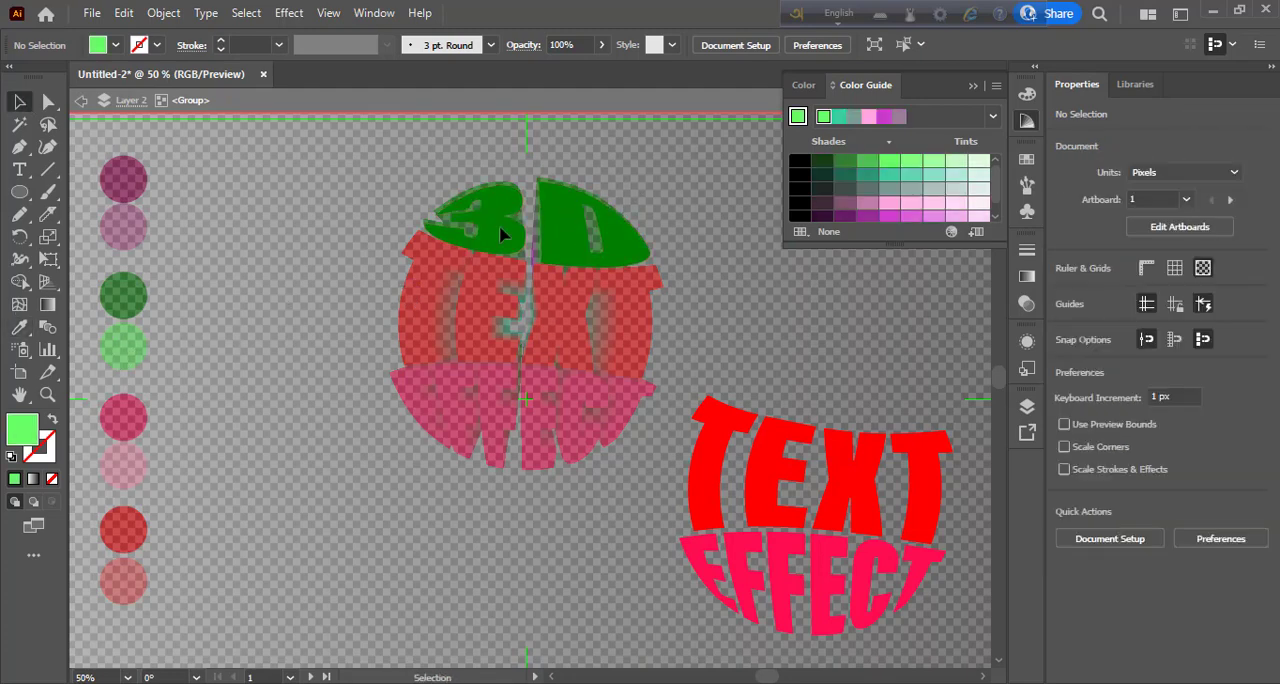
click(499, 225)
key(i)
click(134, 347)
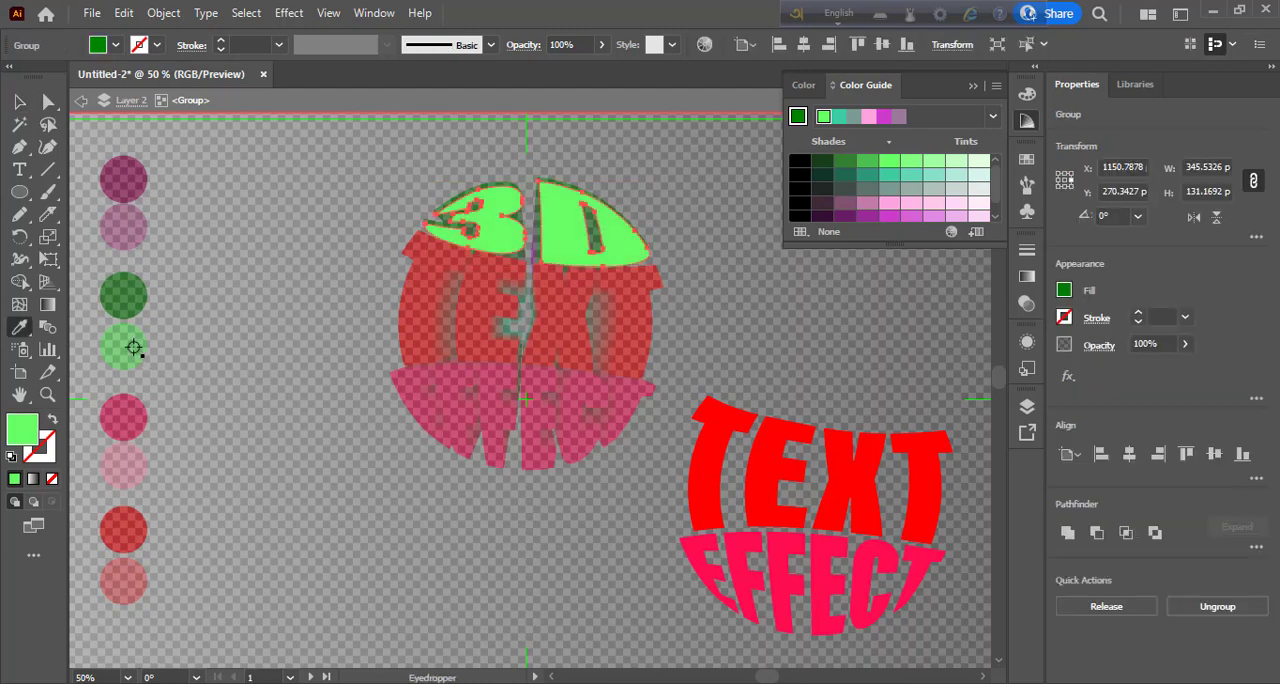
key(v)
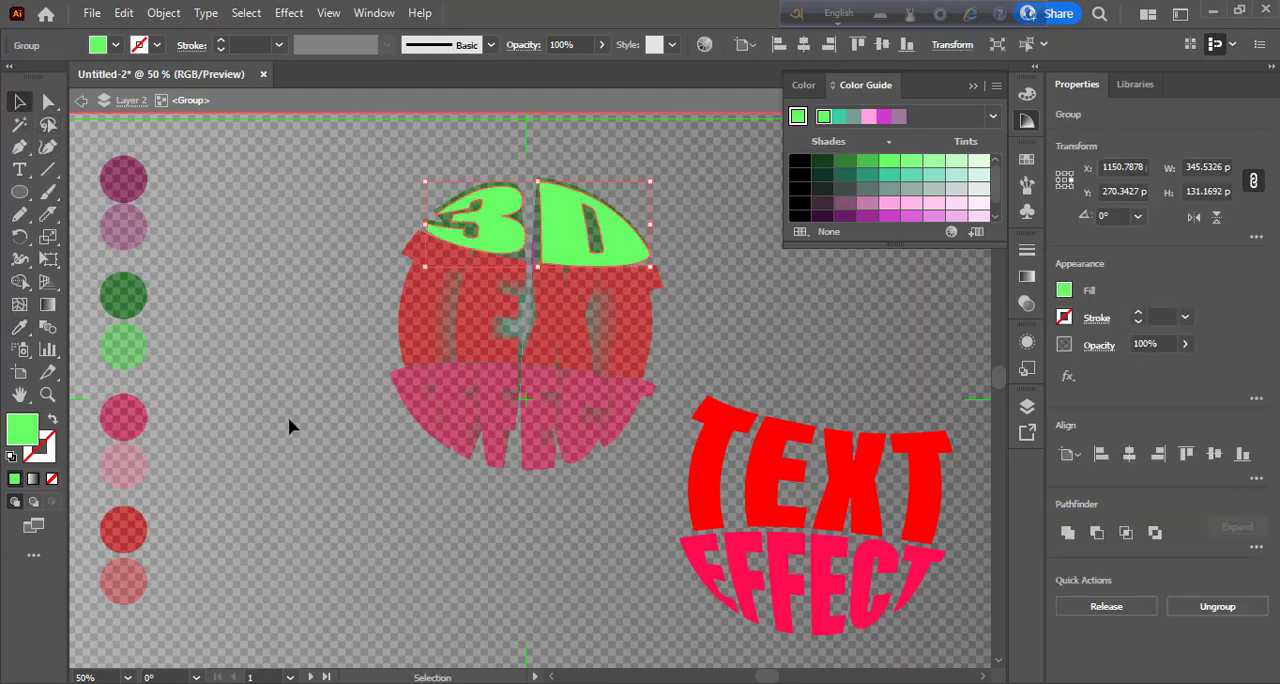
click(288, 427)
key(ctrl+shift+d)
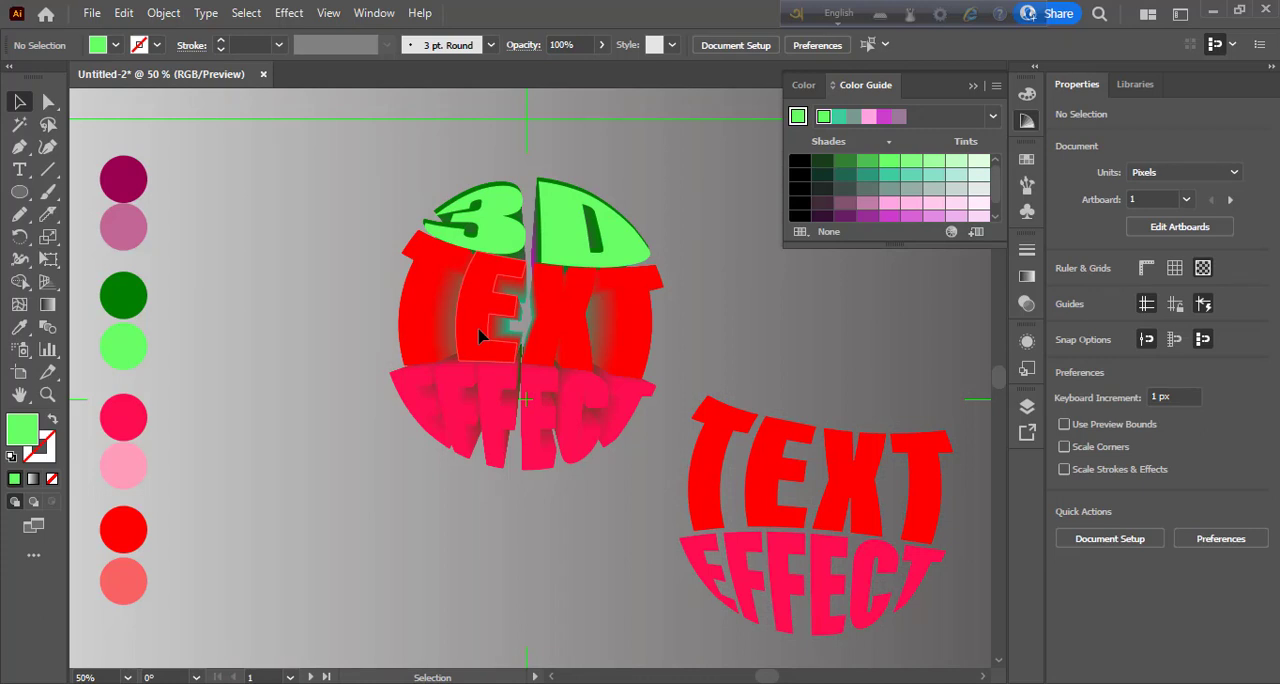
- Isolate the spare text group and place its word TEXT over the middle row of the blended sphere
drag(745, 445, 712, 420)
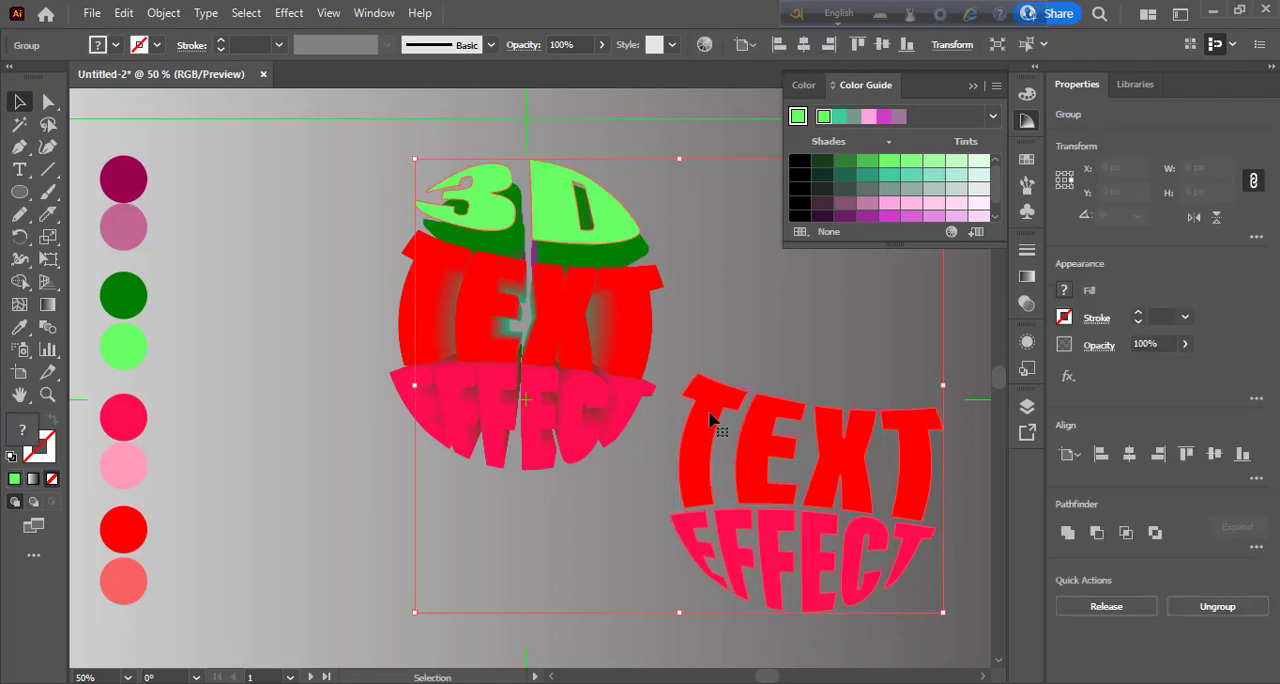
key(ctrl+z)
double_click(711, 440)
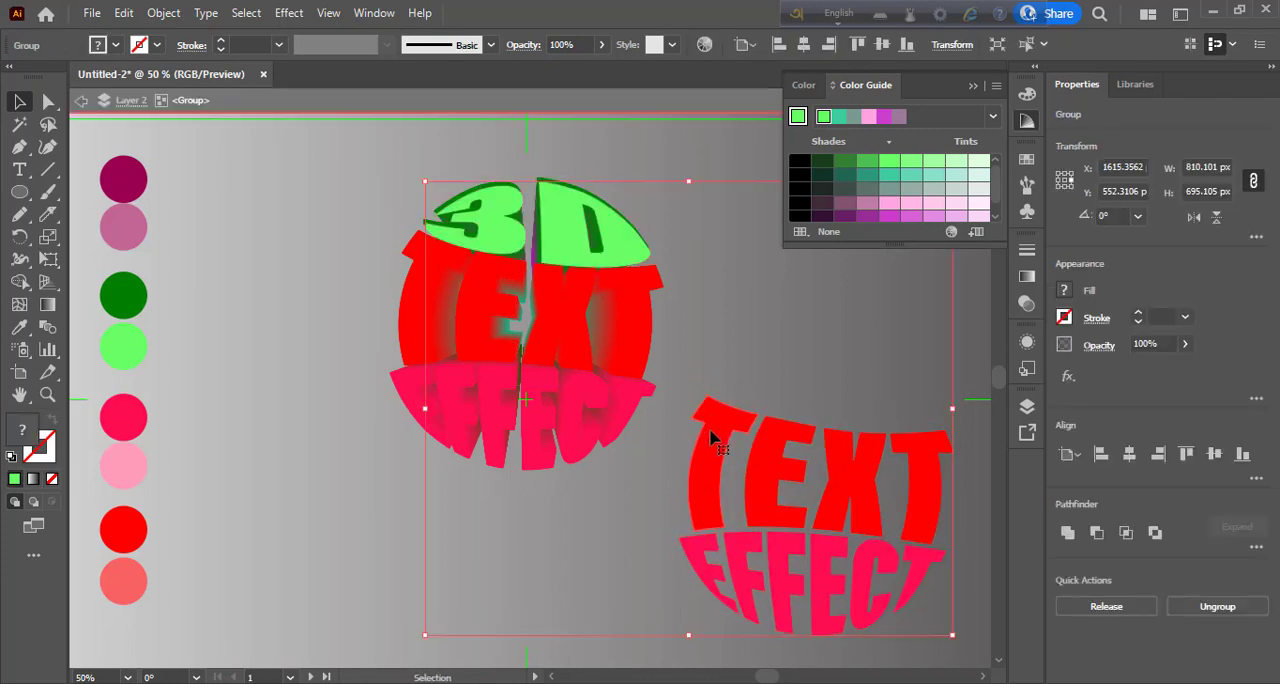
drag(711, 447, 425, 287)
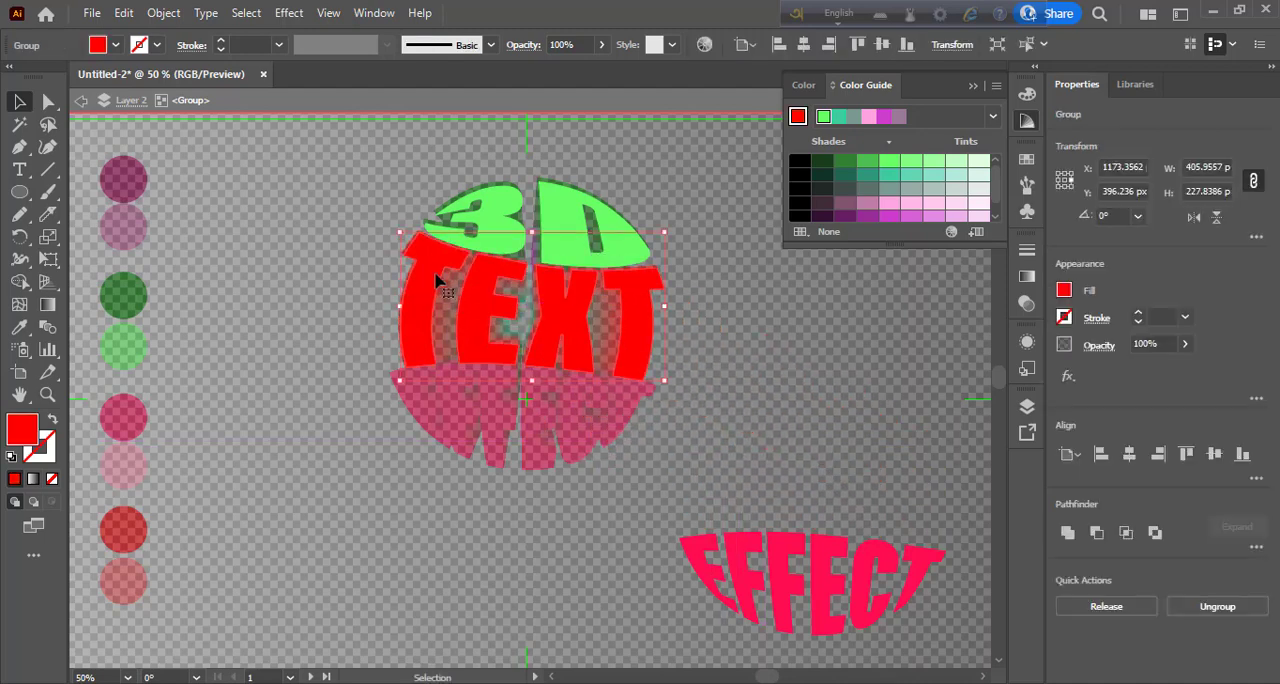
- Recolour the overlaid word TEXT with the light red sampled from the palette circle, and leave isolation
key(i)
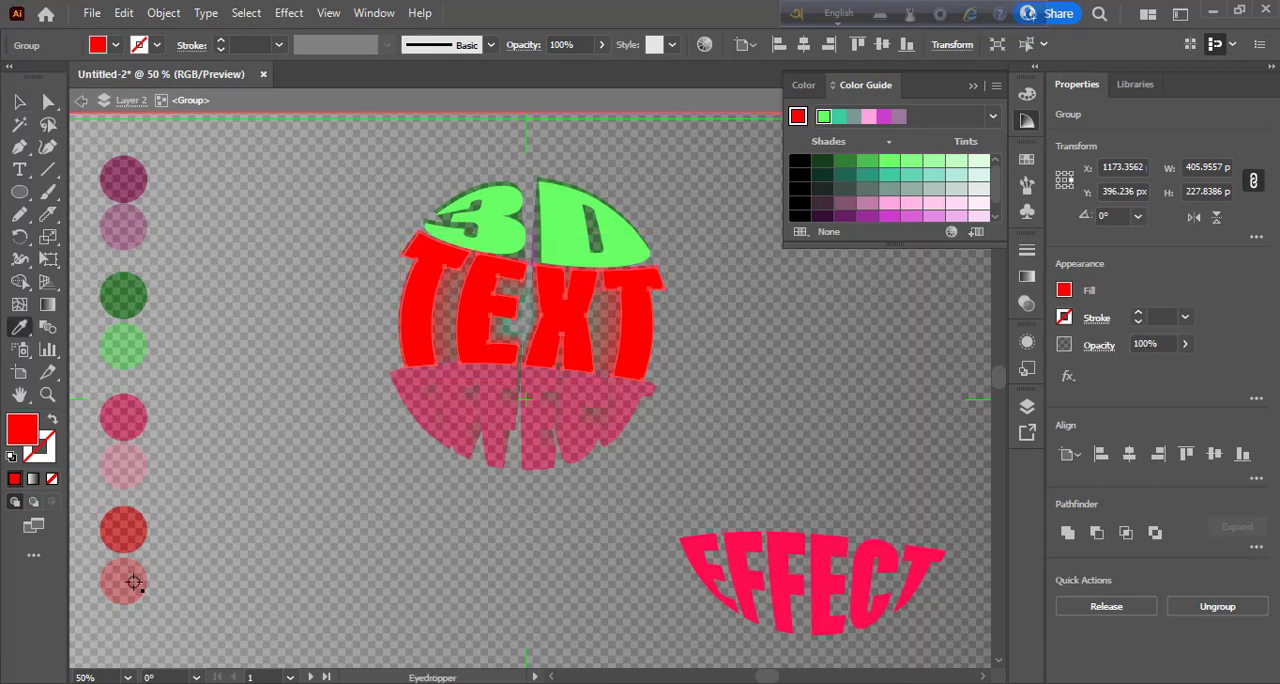
click(133, 582)
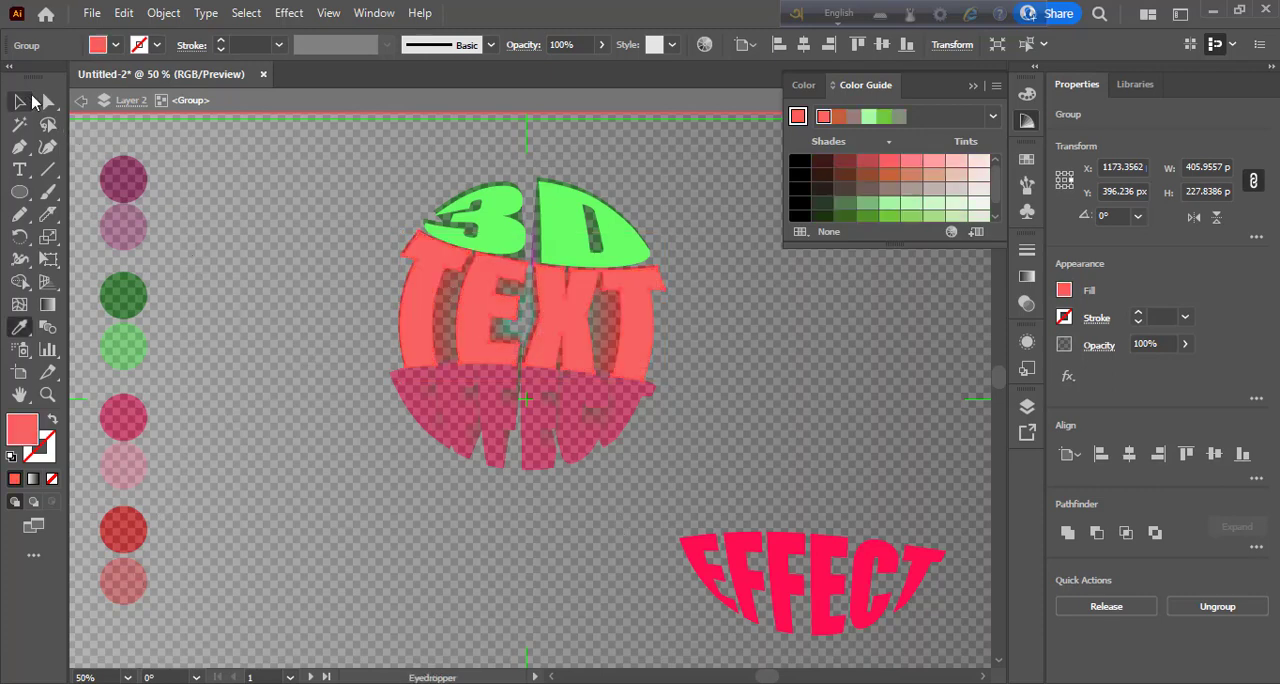
click(27, 101)
double_click(531, 554)
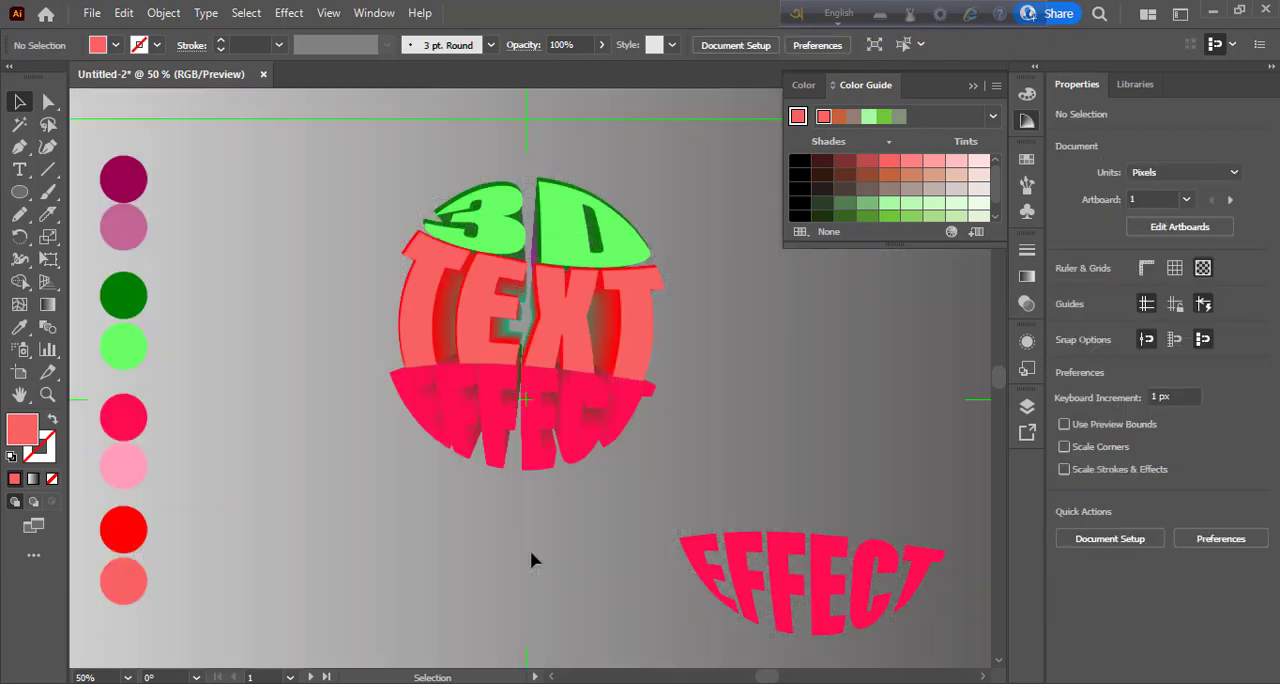
- Place the spare word EFFECT over the blended sphere's lower row and recolour it with the palette's light pink, then leave isolation
double_click(737, 579)
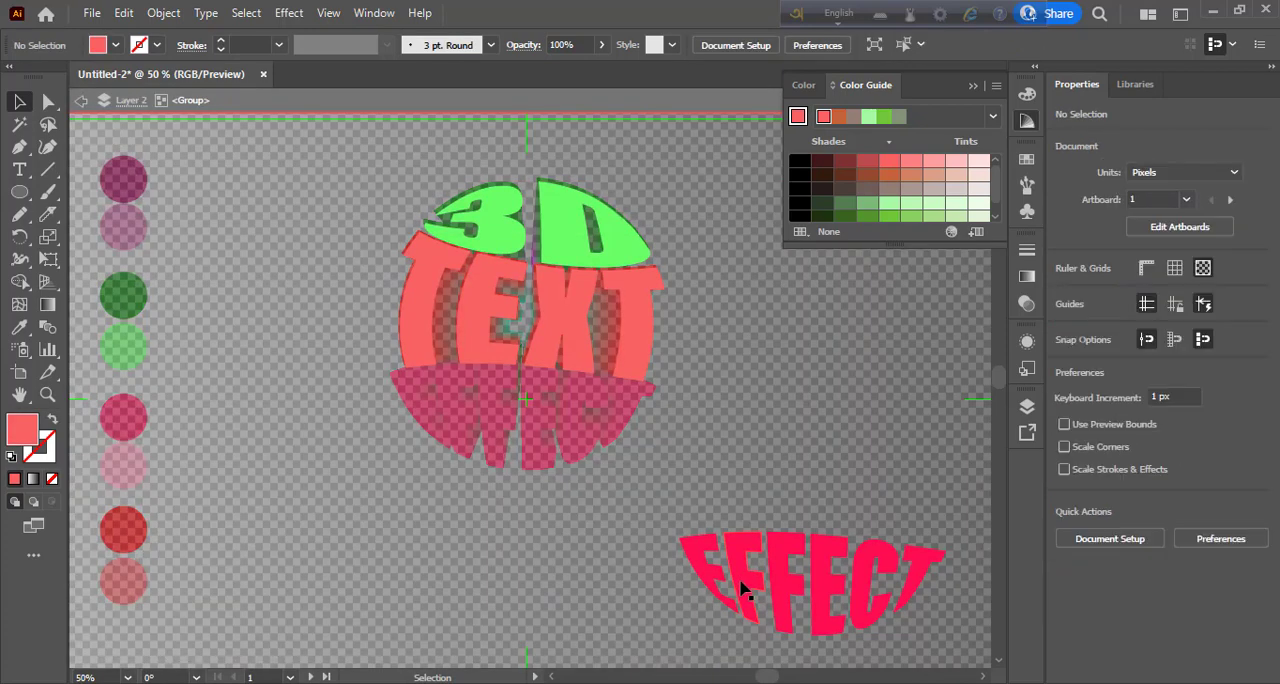
drag(737, 580, 455, 428)
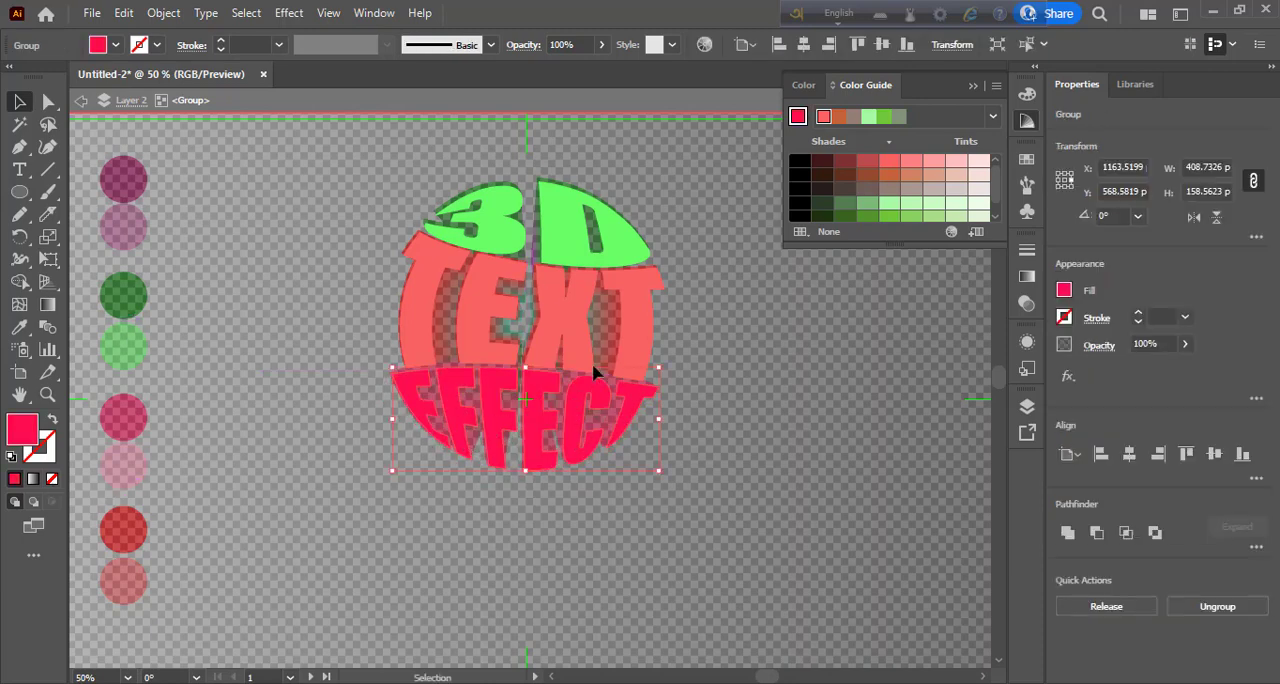
key(i)
click(126, 462)
click(16, 106)
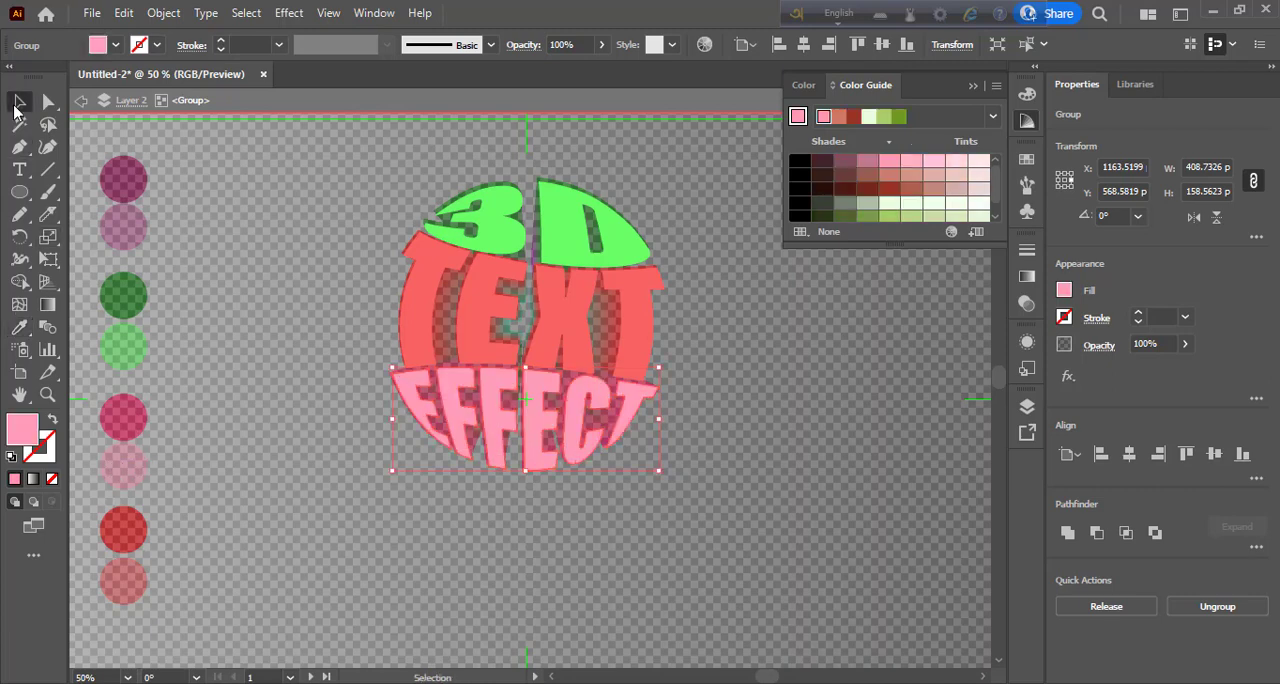
double_click(18, 104)
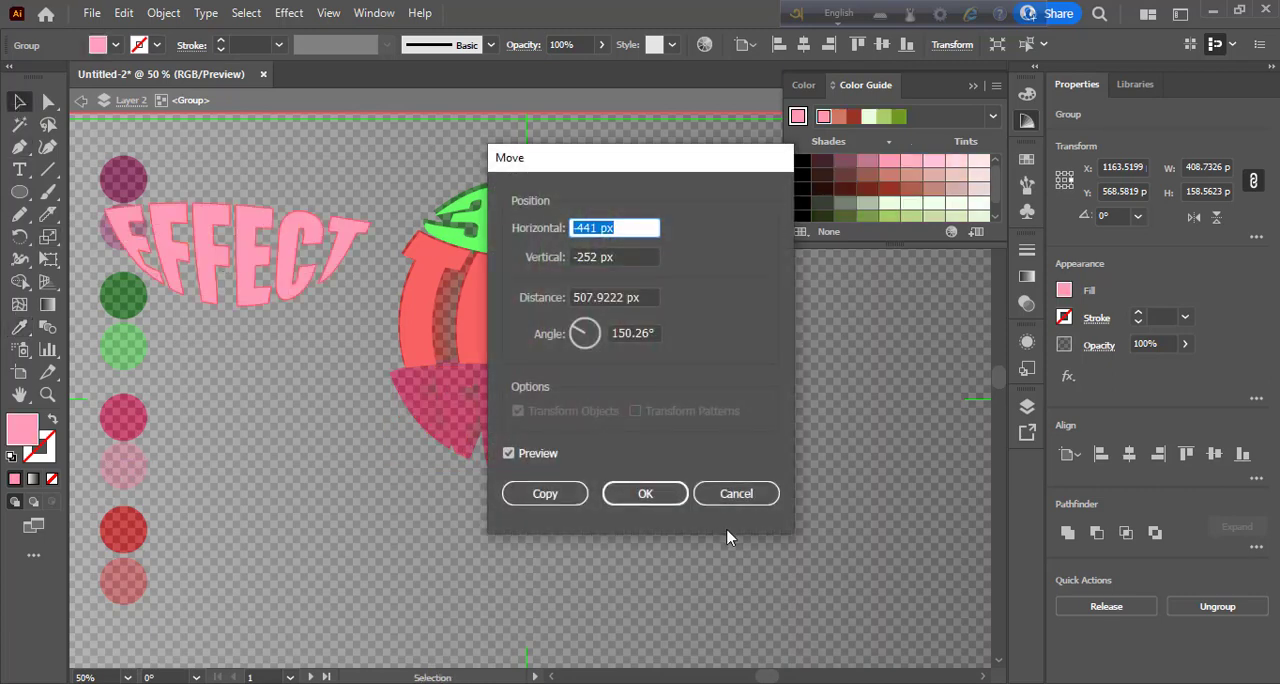
click(745, 497)
click(306, 374)
key(ctrl+shift+d)
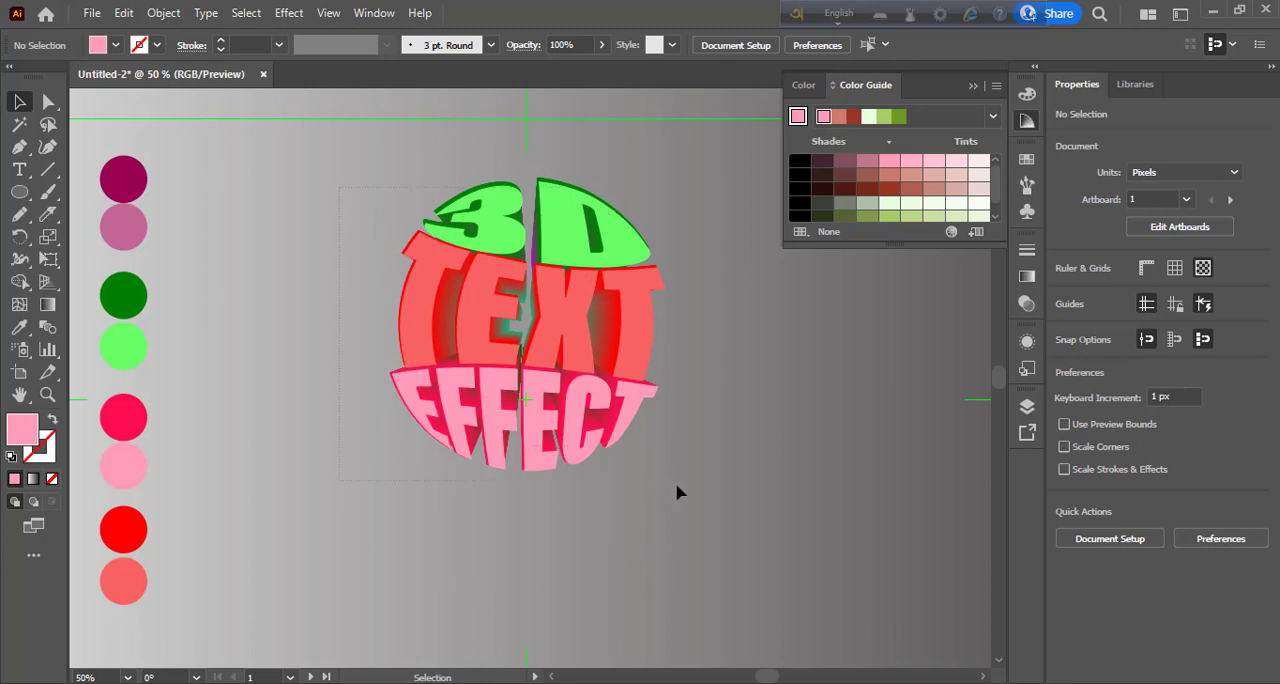
- Try to expand the blended sphere together with its overlaid words, and undo the expansion
key(ctrl+a)
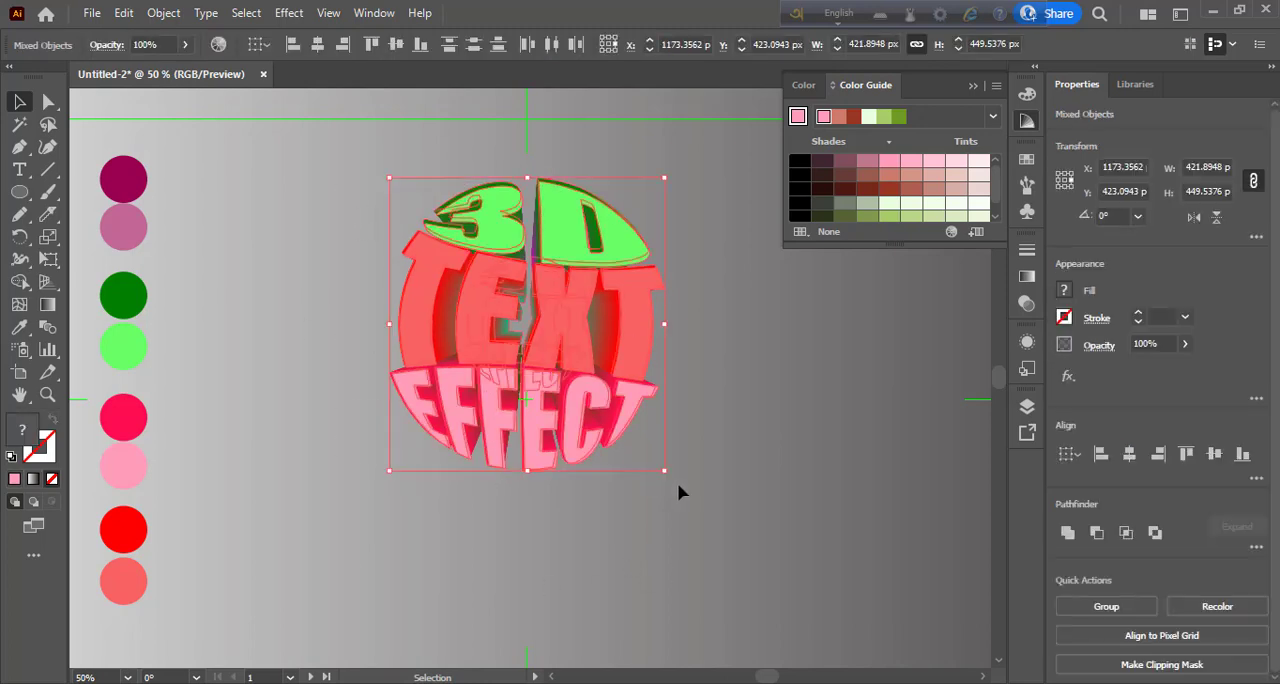
click(180, 17)
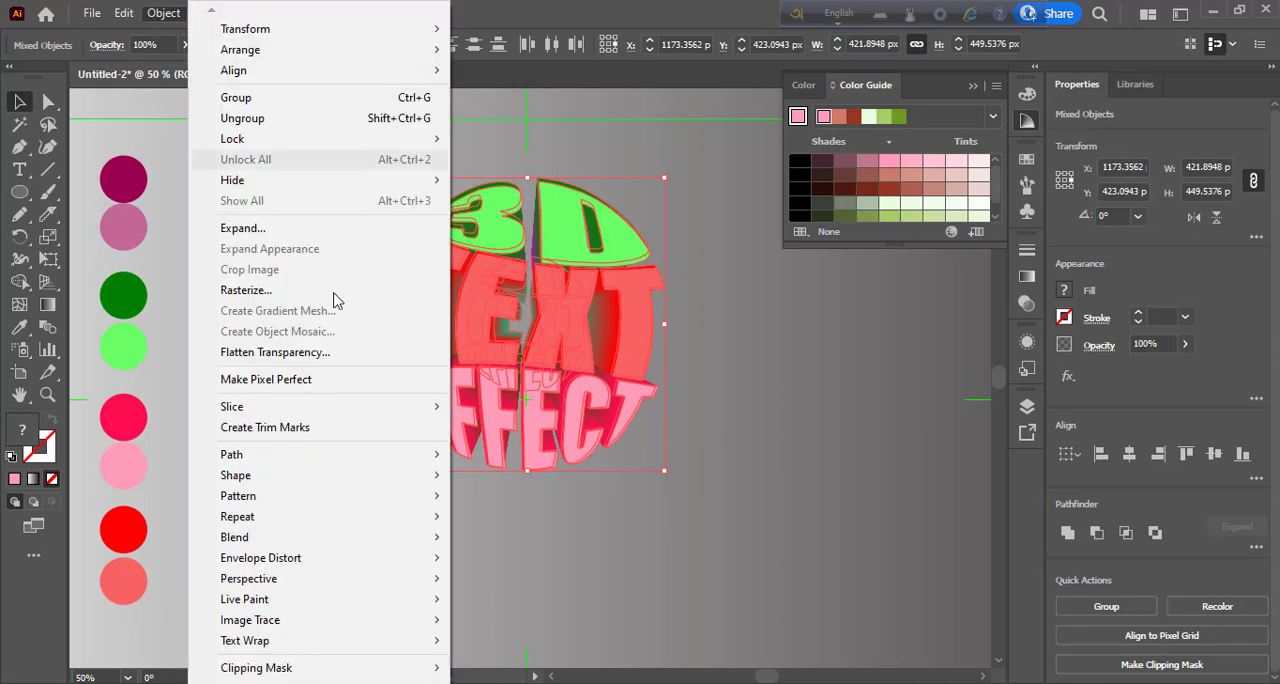
click(697, 484)
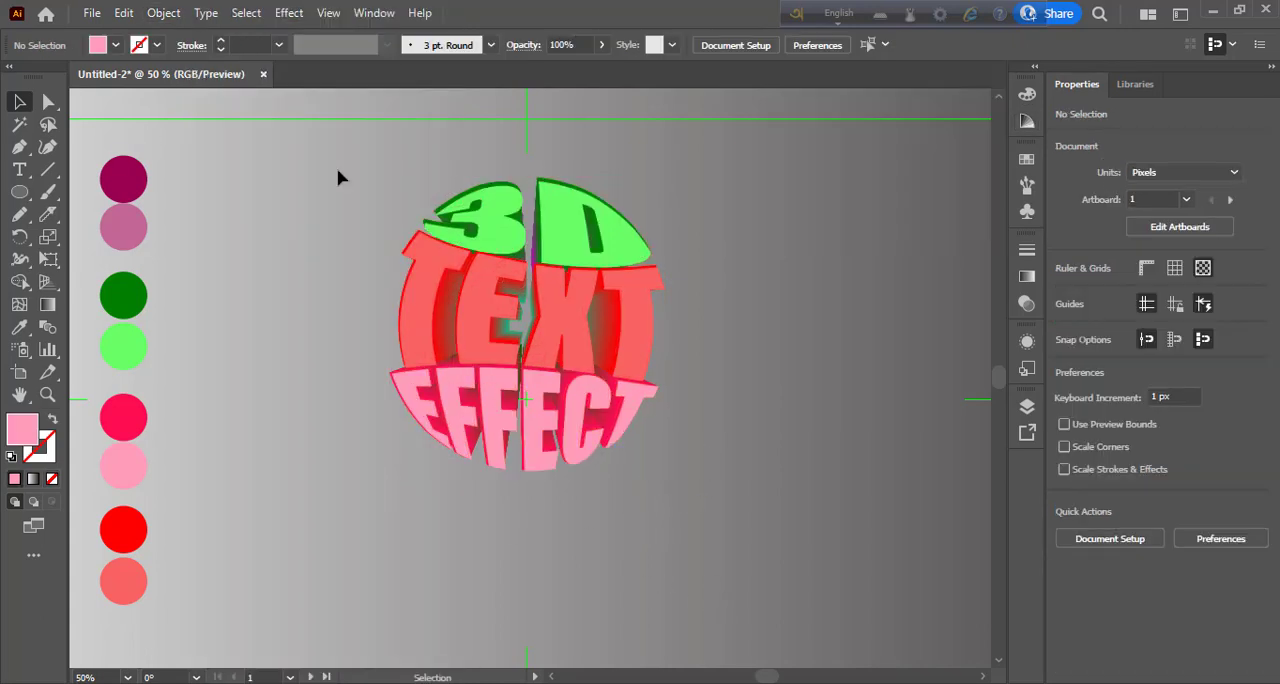
drag(708, 471, 600, 400)
click(163, 12)
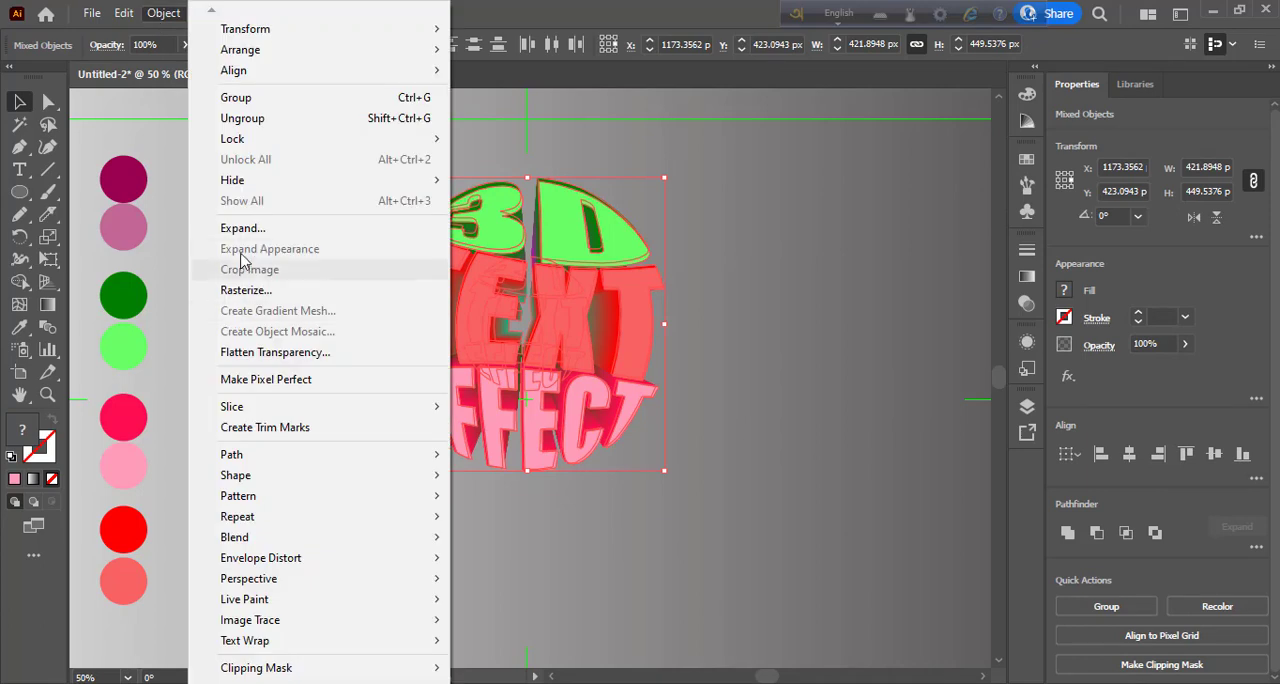
click(251, 228)
click(594, 457)
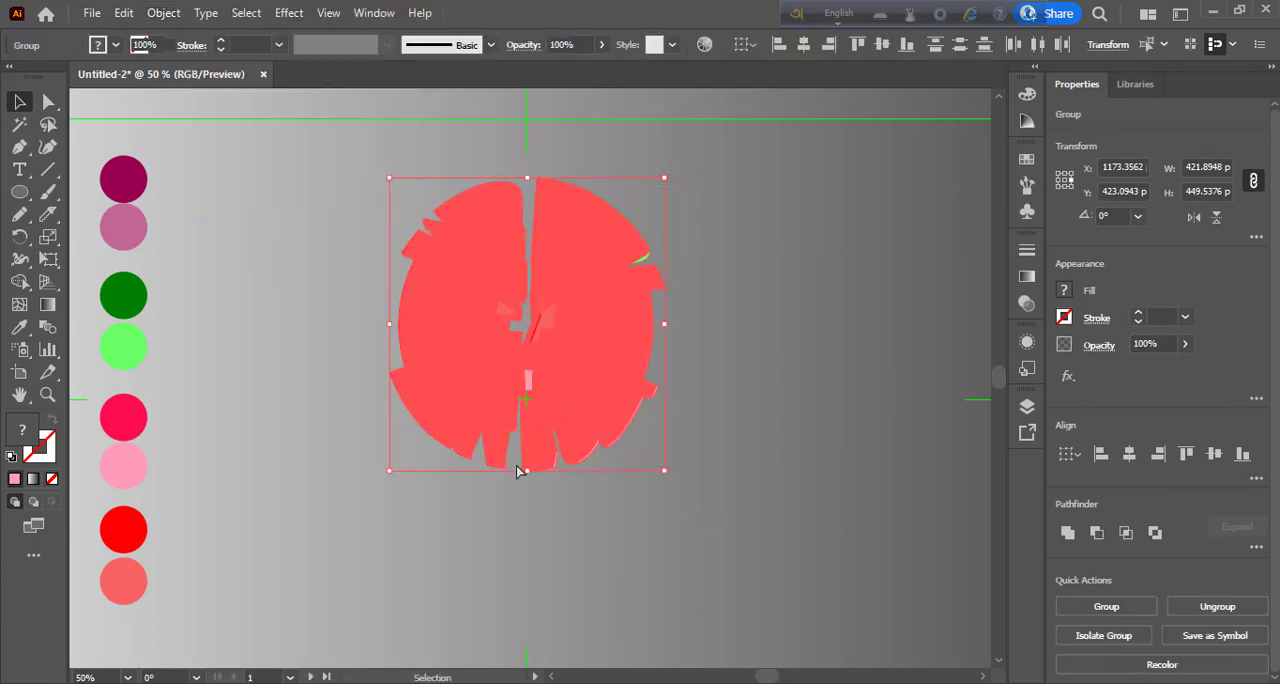
key(ctrl+z)
- Group the blended sphere with its overlaid words and move the group down to the crossing of the guides
key(ctrl+g)
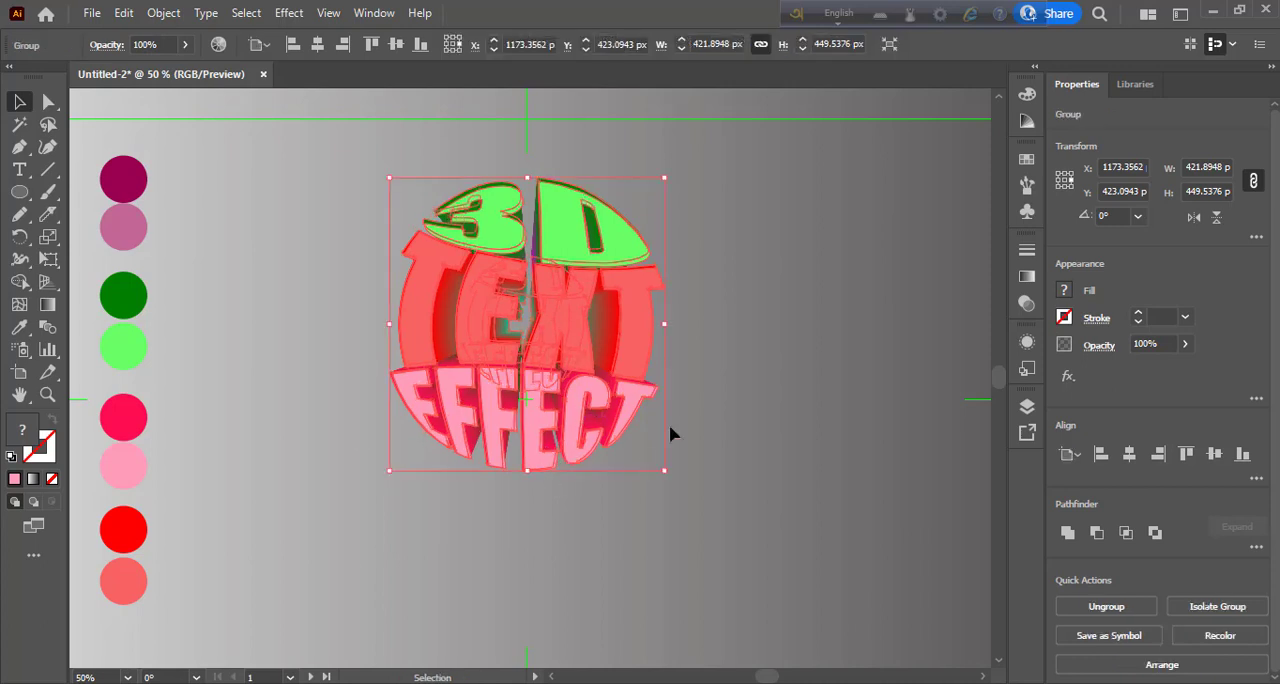
click(705, 404)
mouse_move(612, 375)
mouse_down()
mouse_move(584, 368)
mouse_move(584, 334)
mouse_move(588, 373)
mouse_up()
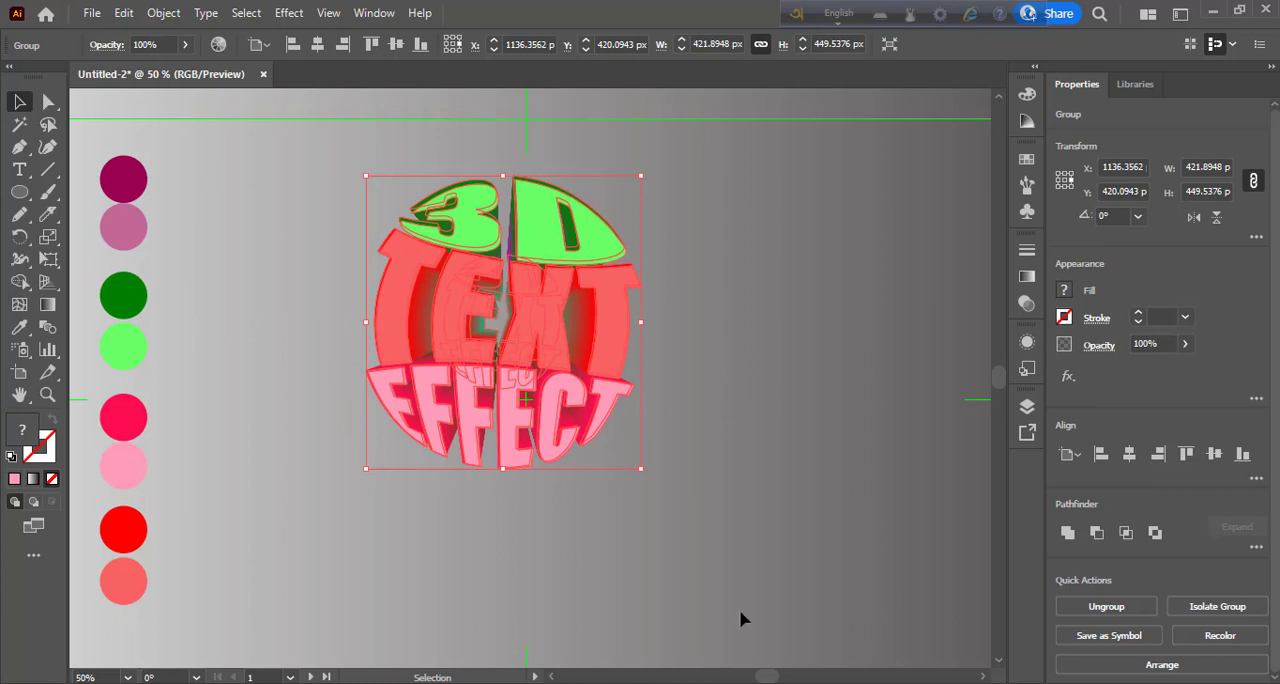
drag(558, 337, 568, 392)
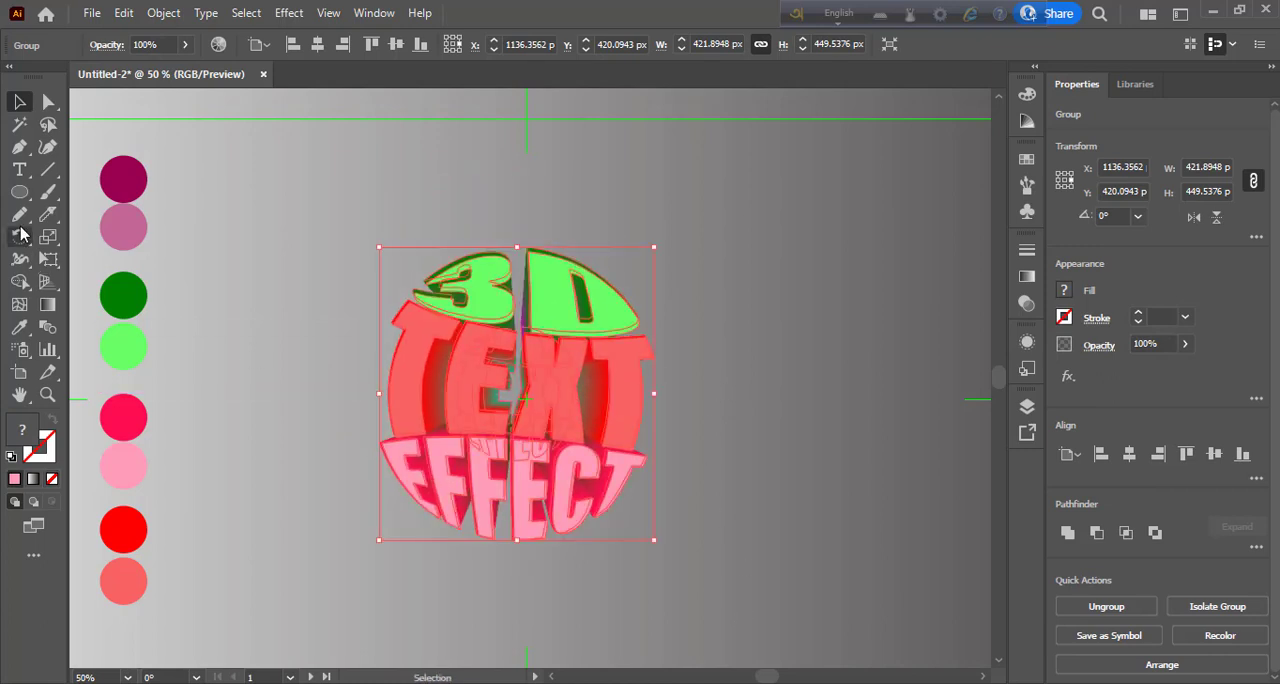
- Draw a rectangle about 878 by 788 px around the text sphere and send it to the back
drag(19, 192, 110, 191)
mouse_move(242, 120)
mouse_down()
mouse_move(320, 271)
mouse_move(566, 508)
mouse_move(857, 657)
mouse_move(827, 537)
mouse_move(846, 565)
mouse_move(809, 567)
mouse_up()
scroll(809, 567, up, 3)
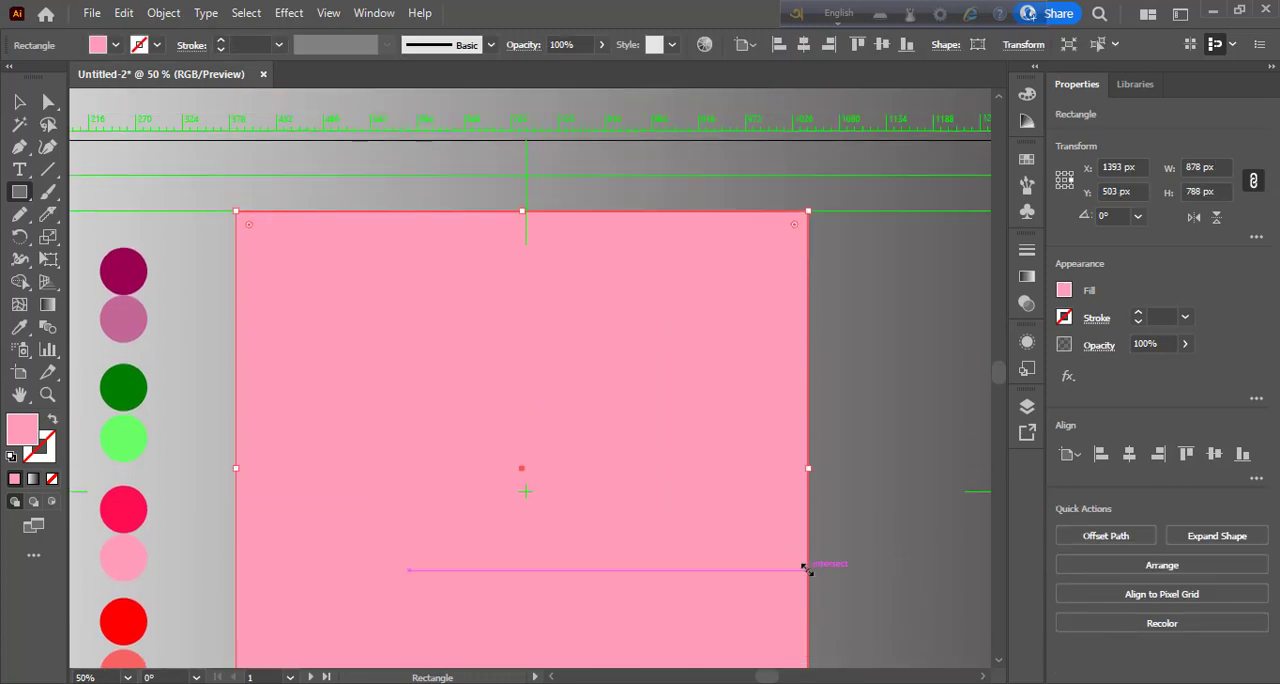
right_click(660, 491)
mouse_move(750, 398)
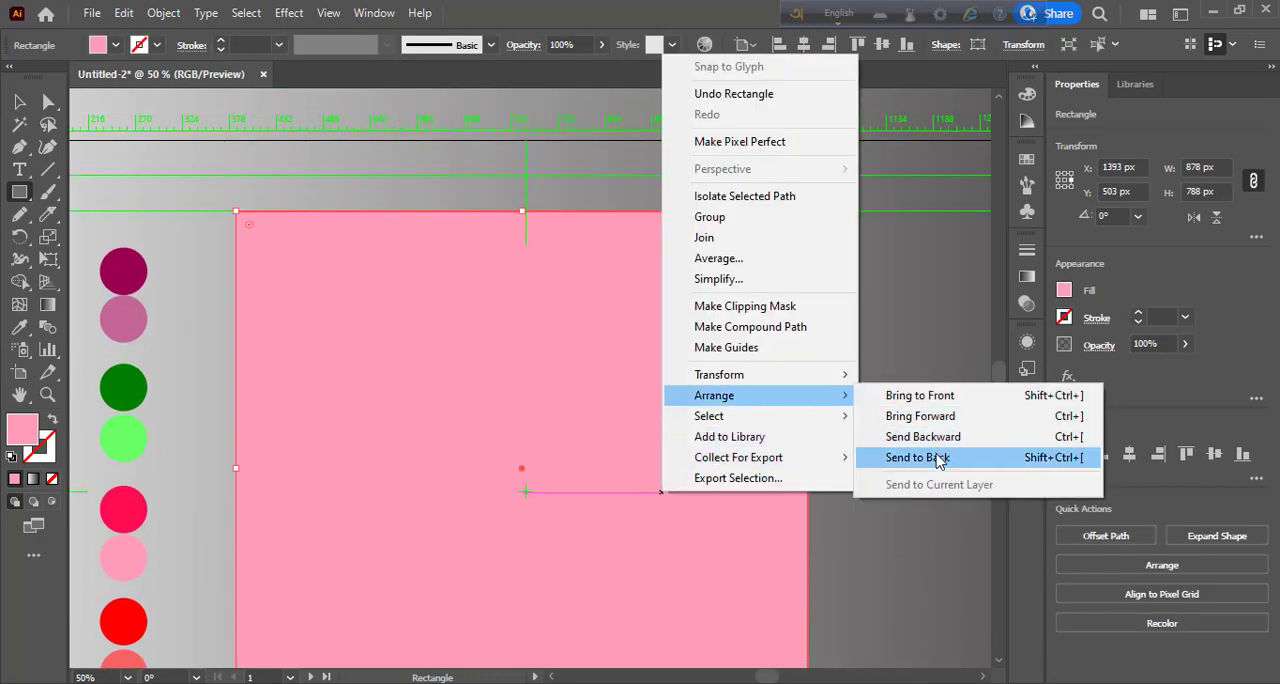
click(920, 457)
scroll(740, 445, down, 2)
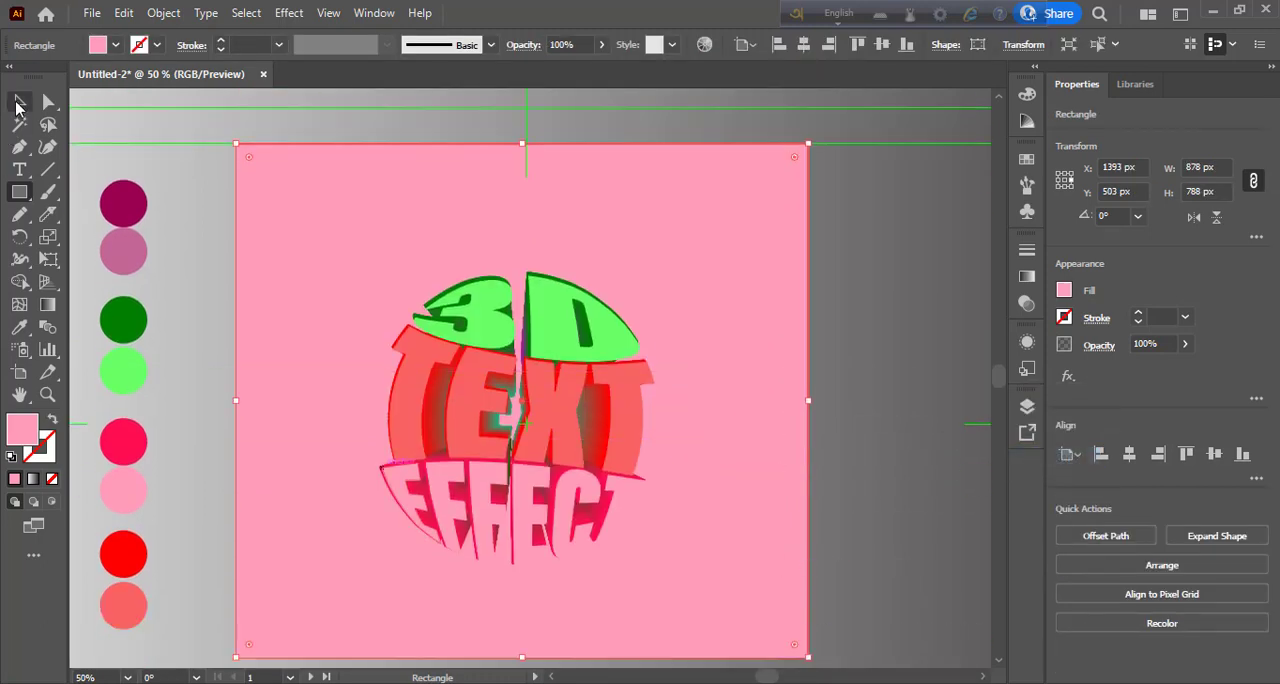
- Fill the background rectangle with dark blue 021E96
click(19, 101)
double_click(30, 430)
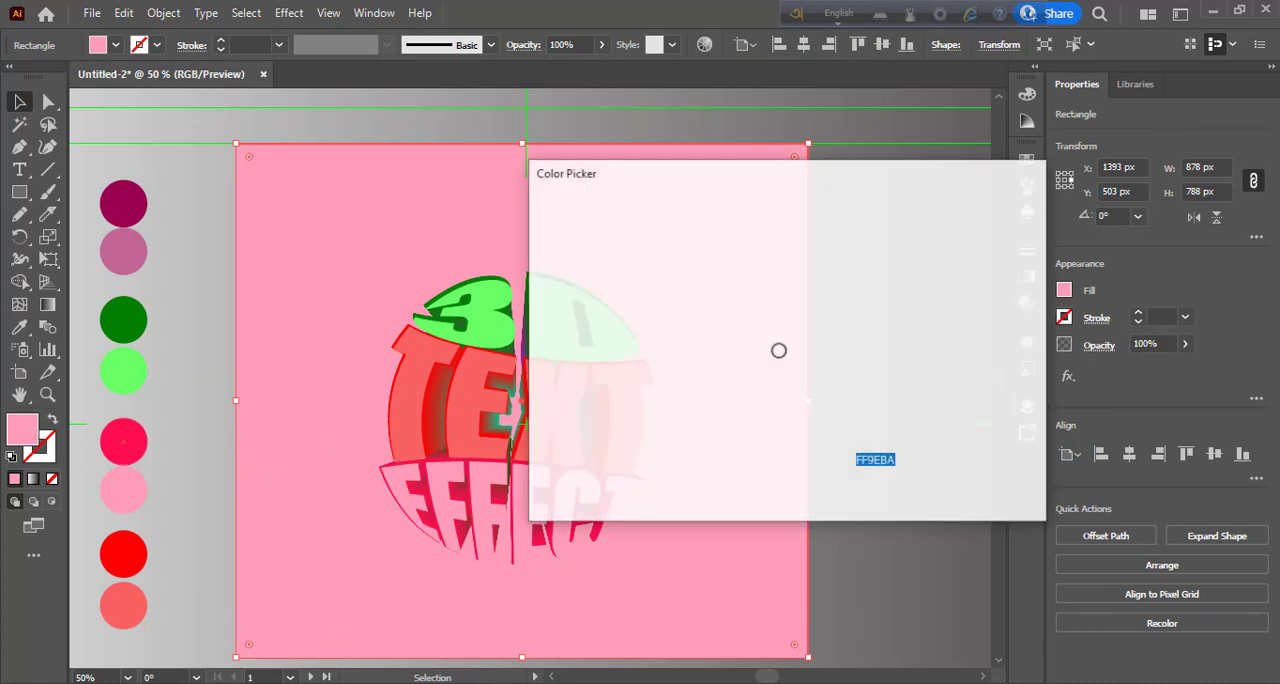
click(812, 318)
click(777, 325)
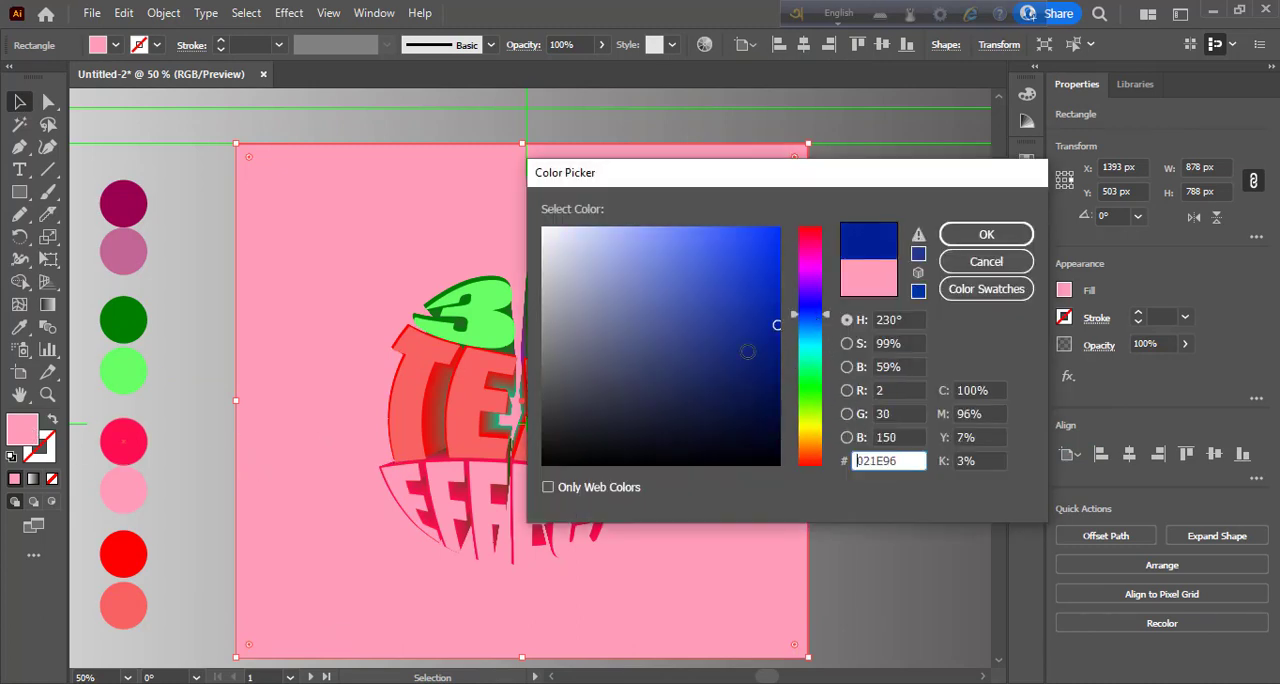
click(1006, 238)
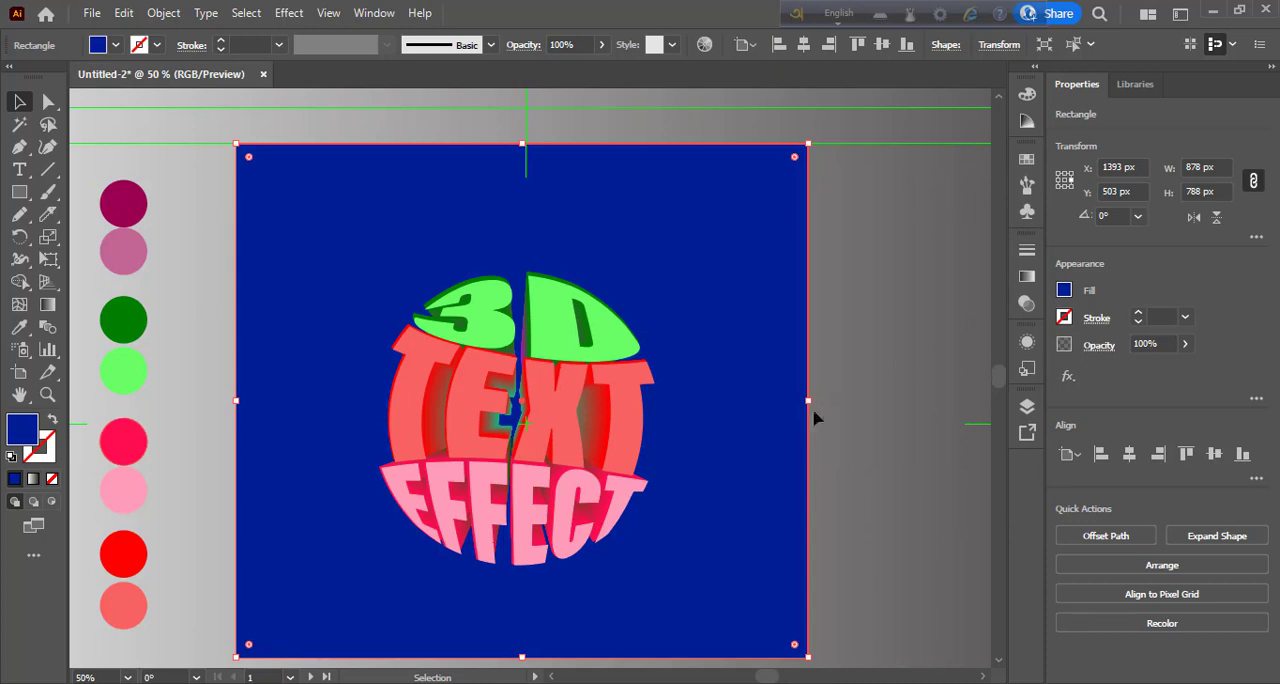
- Select the text sphere group and move it slightly upward on the blue background
scroll(694, 431, down, 1)
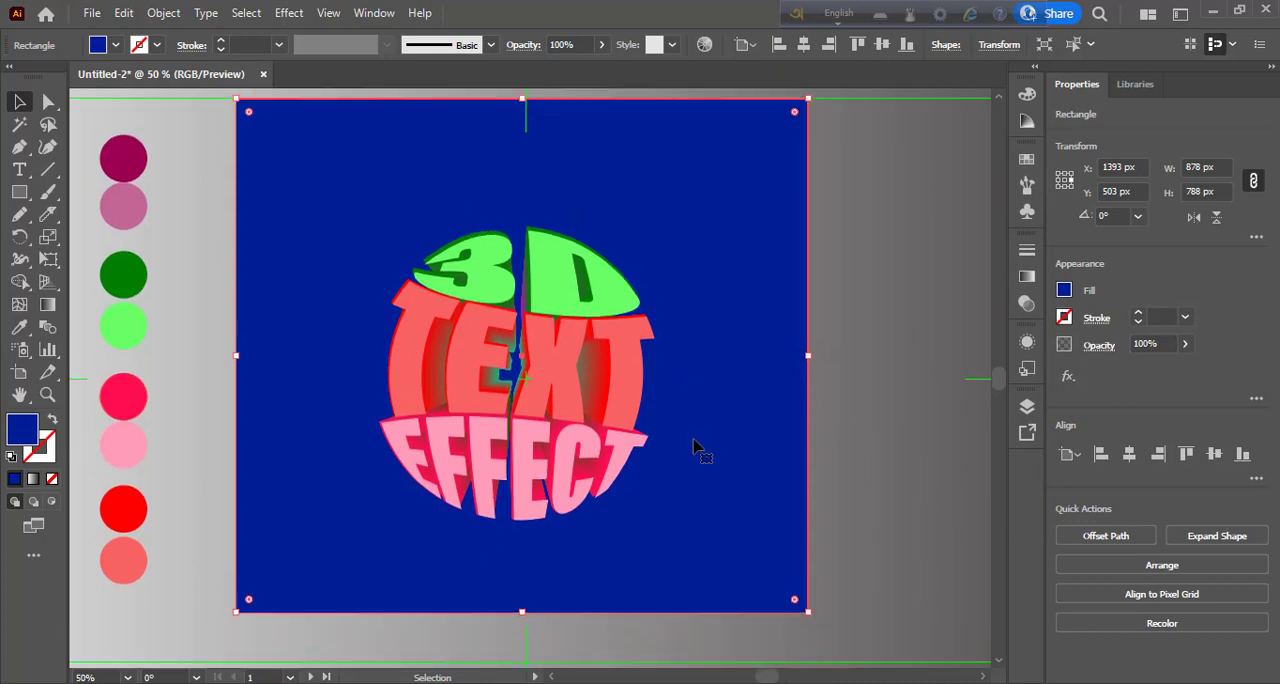
click(636, 378)
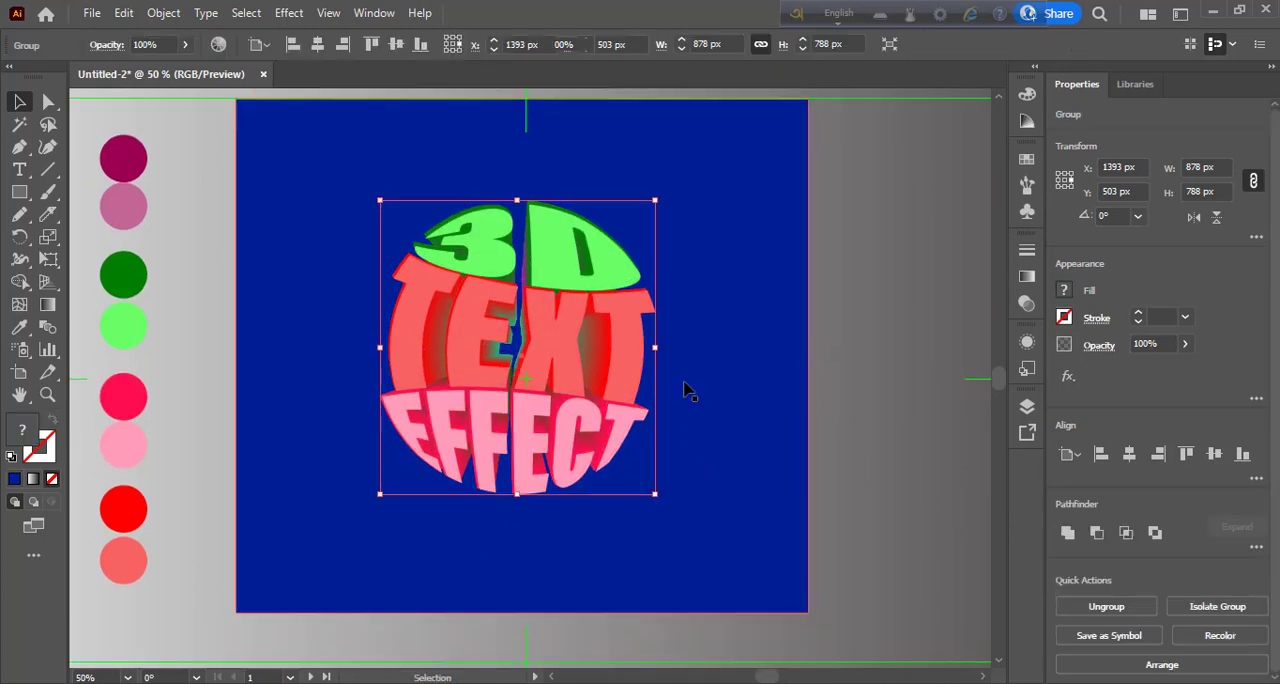
- Recolour the background rectangle behind the text sphere with the light blue swatch
click(688, 392)
click(1027, 159)
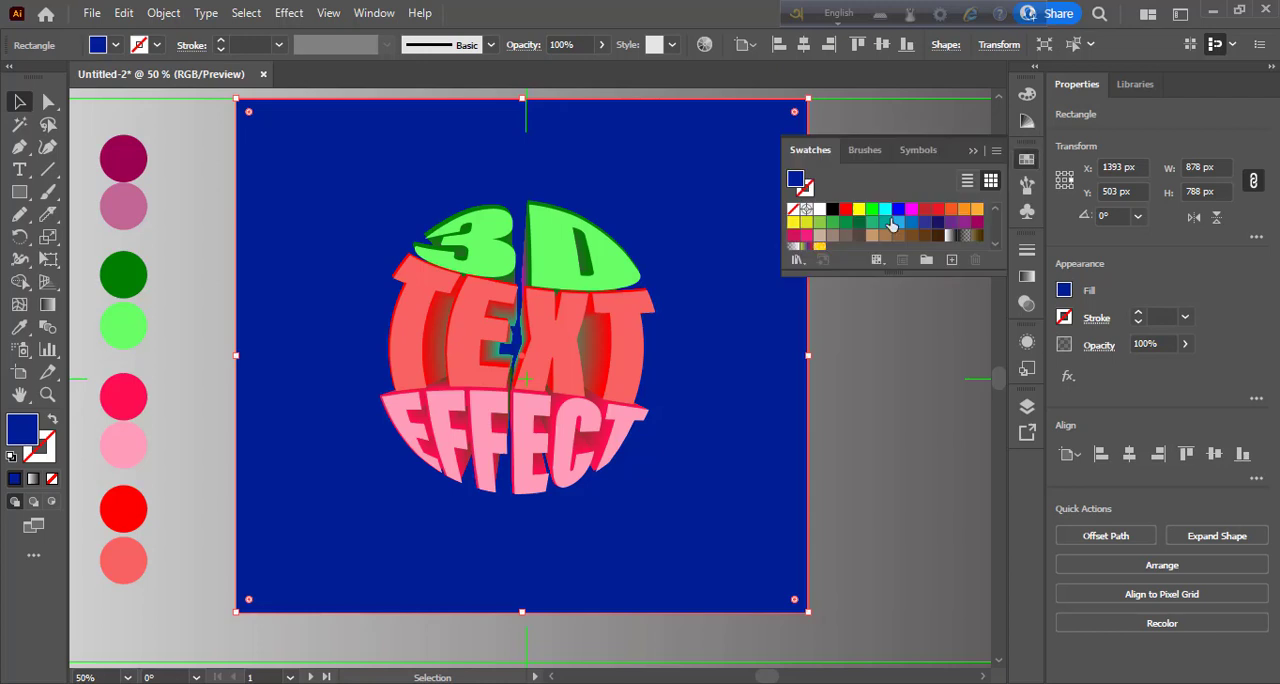
click(898, 223)
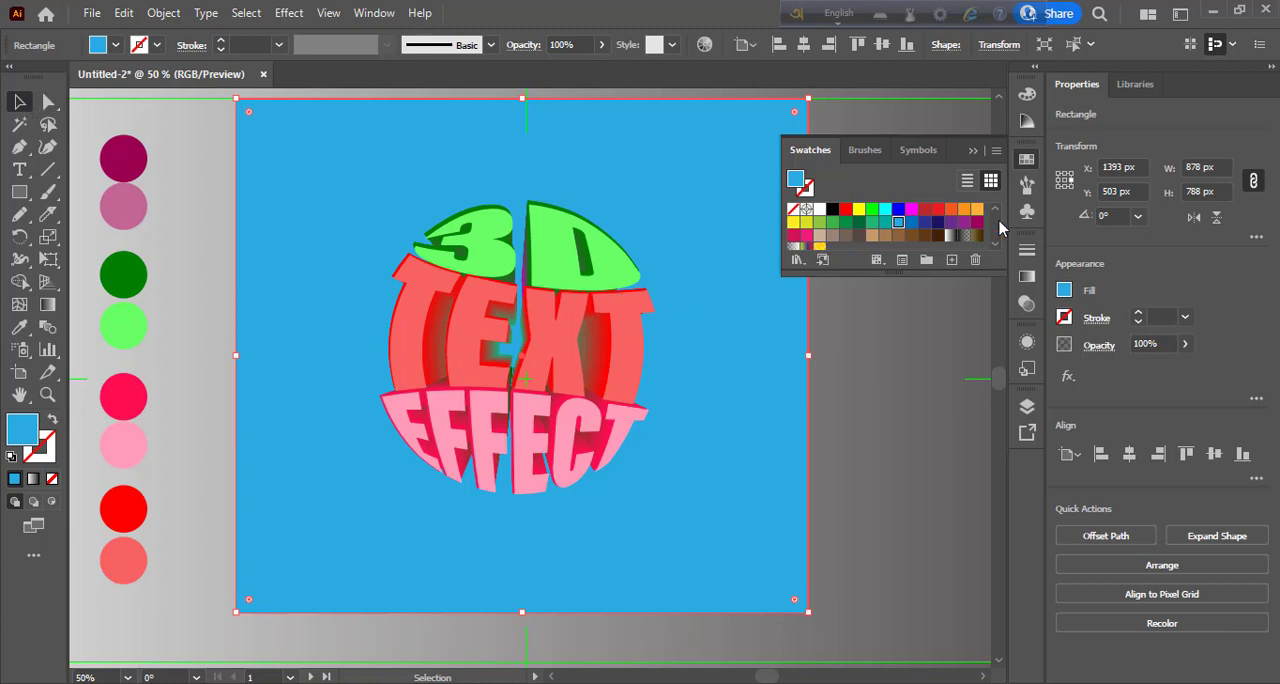
click(1027, 160)
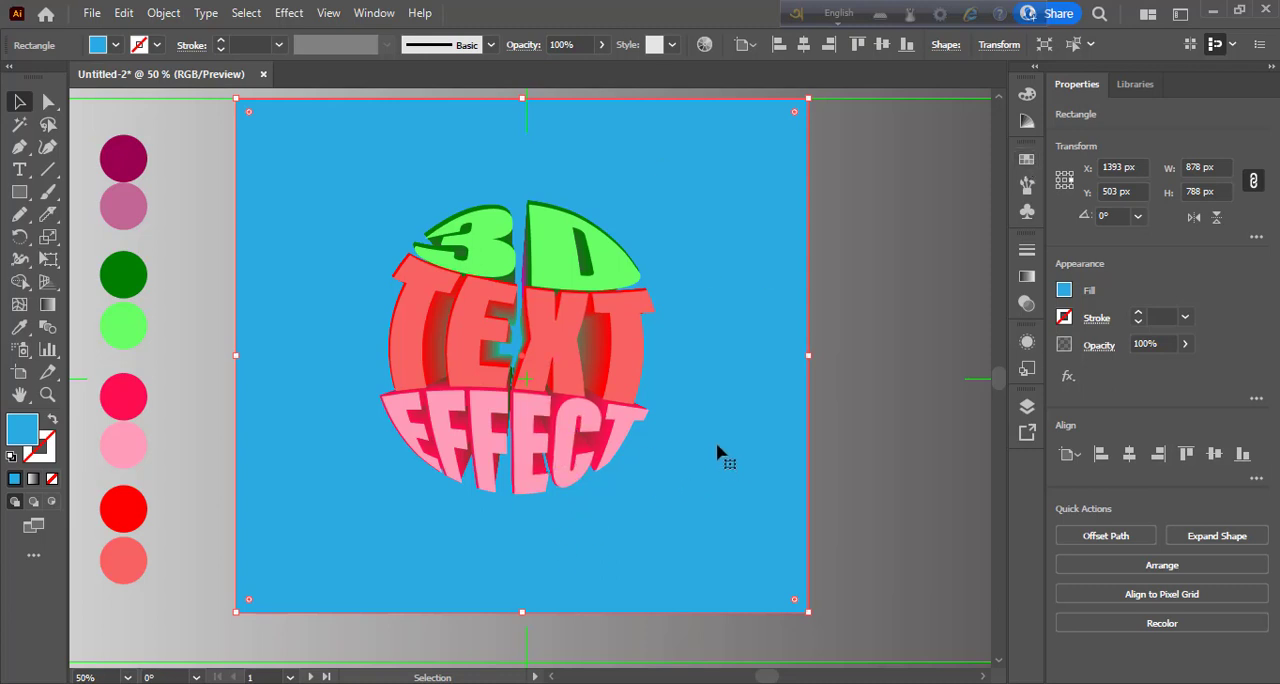
- Activate the Paintbrush tool and deselect all artwork
click(624, 371)
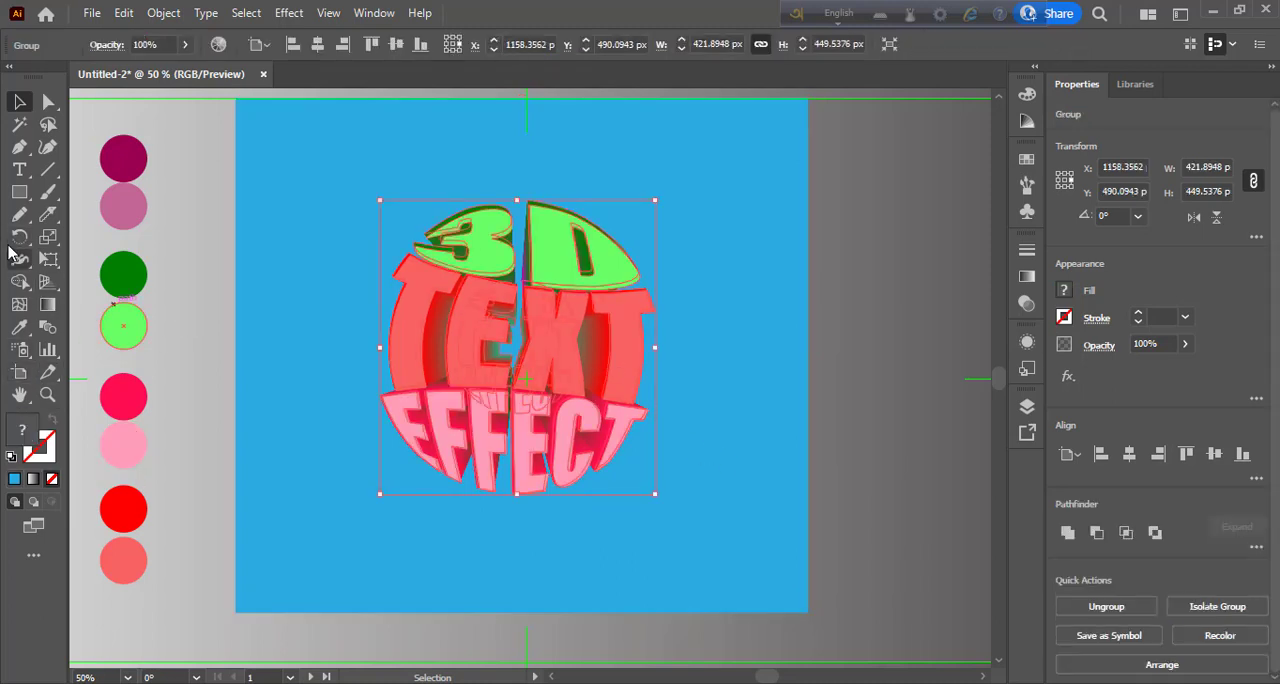
click(51, 191)
click(51, 191)
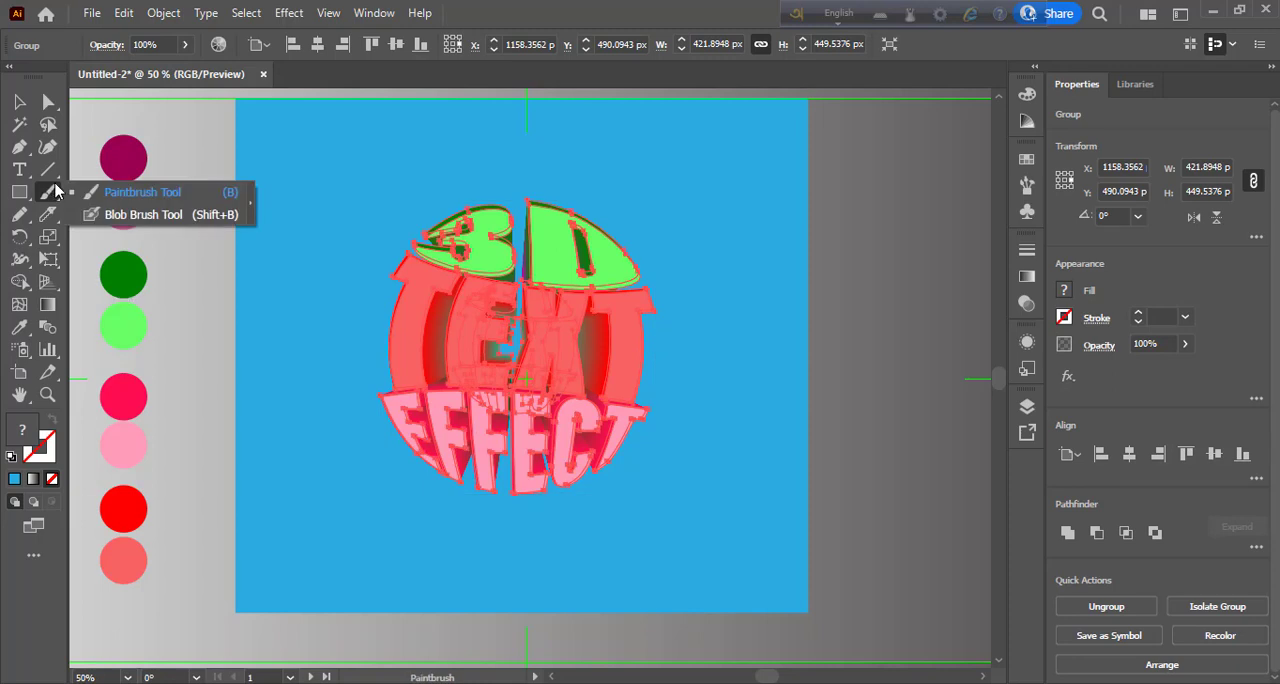
click(150, 199)
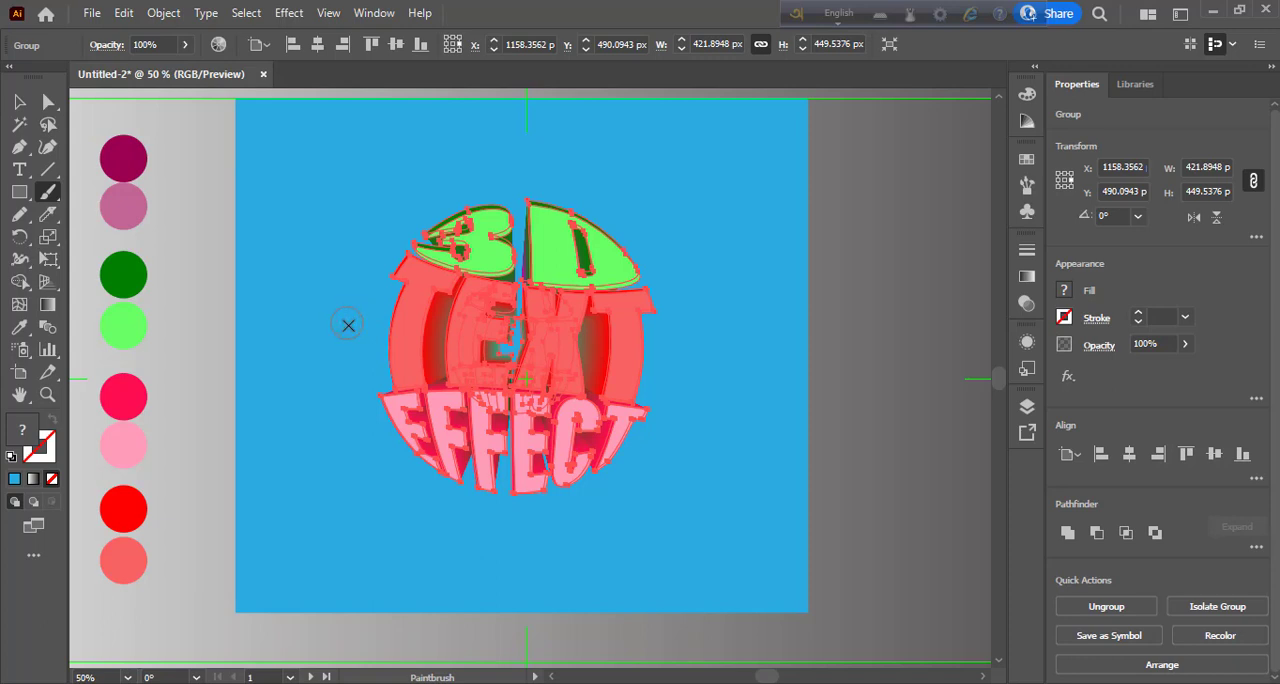
key(ctrl+shift+a)
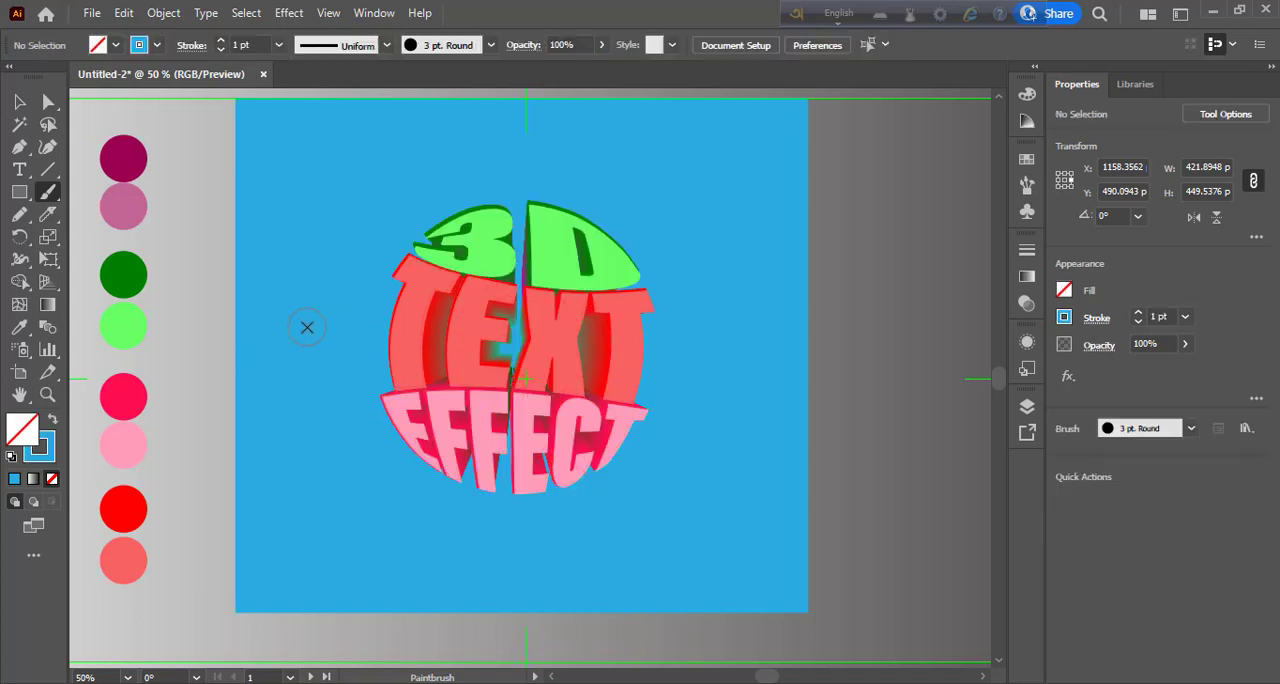
- Try a white-to-black radial gradient as the fill for the Paintbrush
click(33, 479)
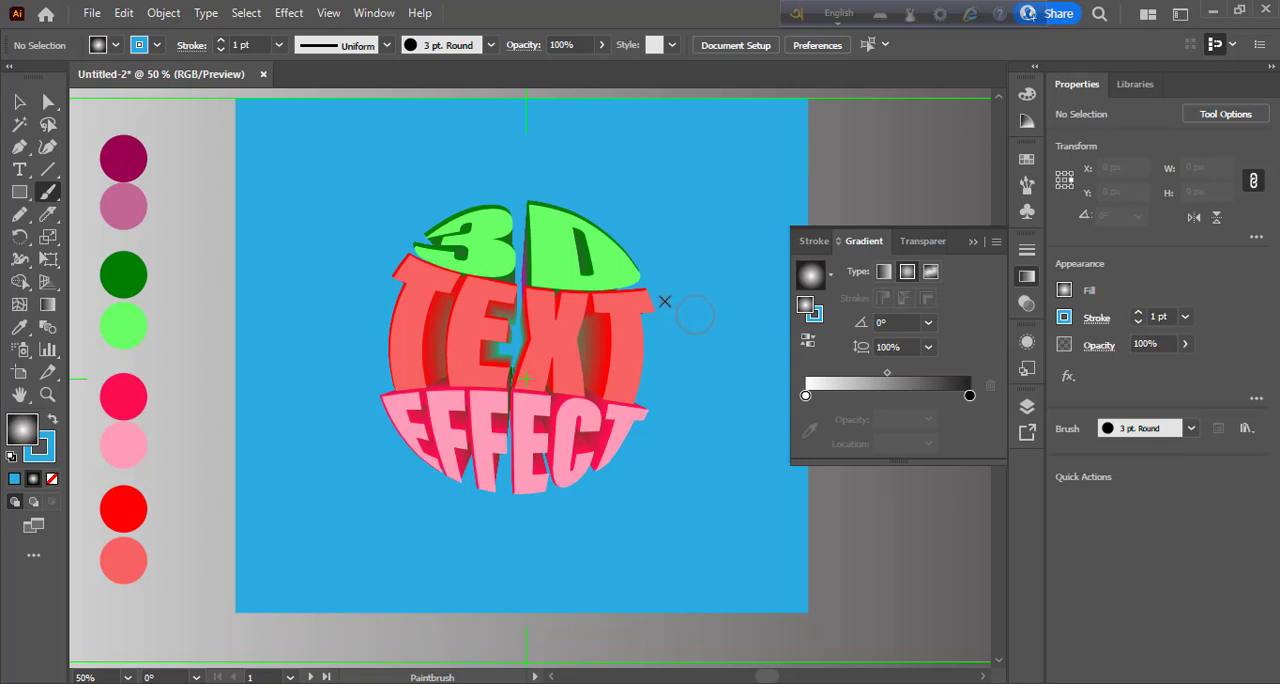
key(slash)
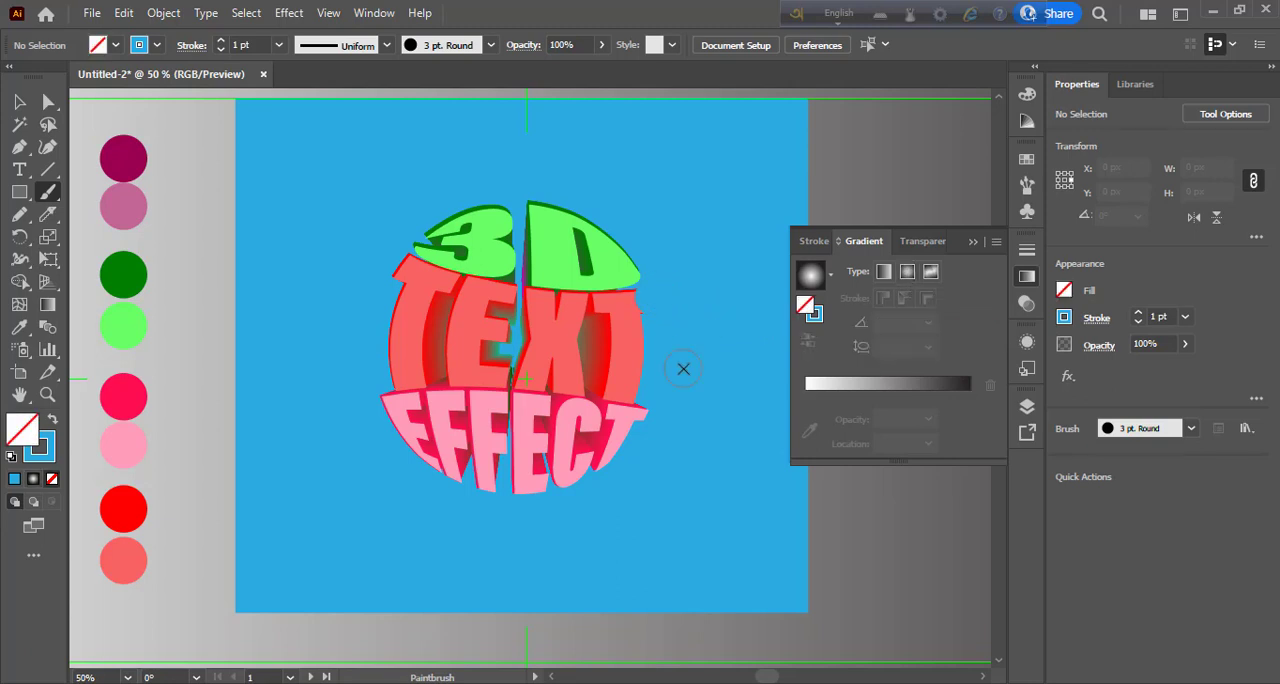
key(period)
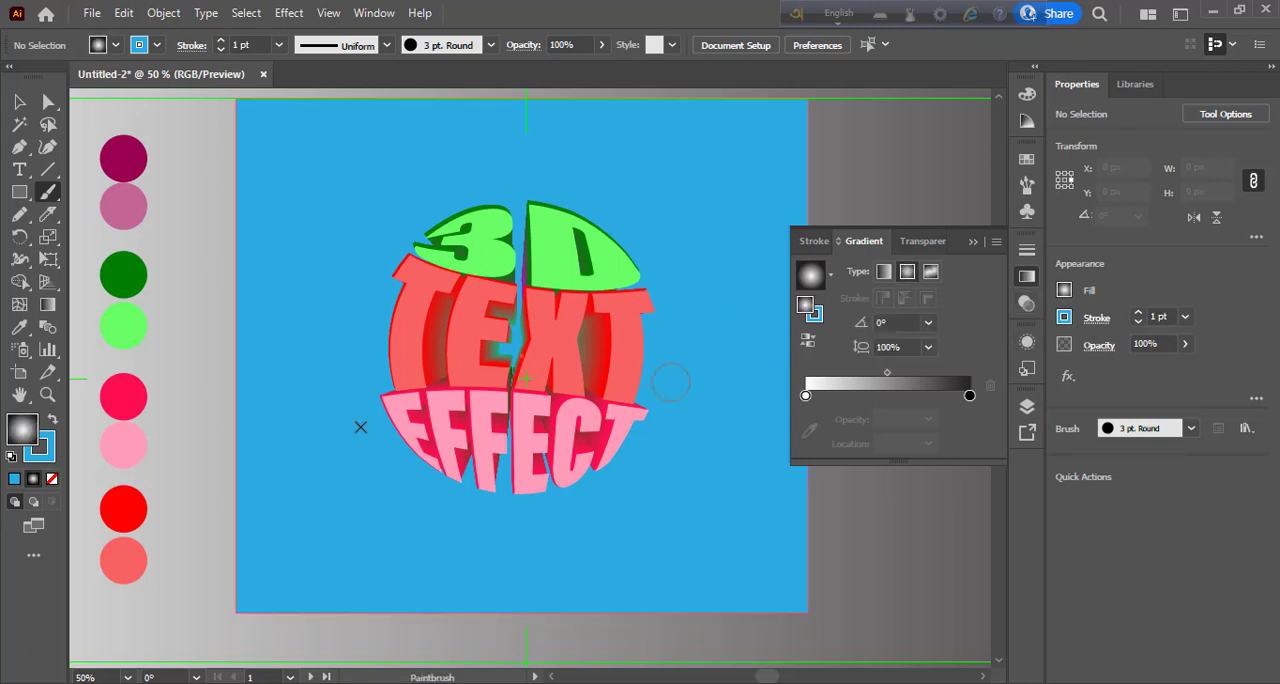
- Add a new layer above Layer 2 and set the fill to the radial gradient for painting
click(1027, 406)
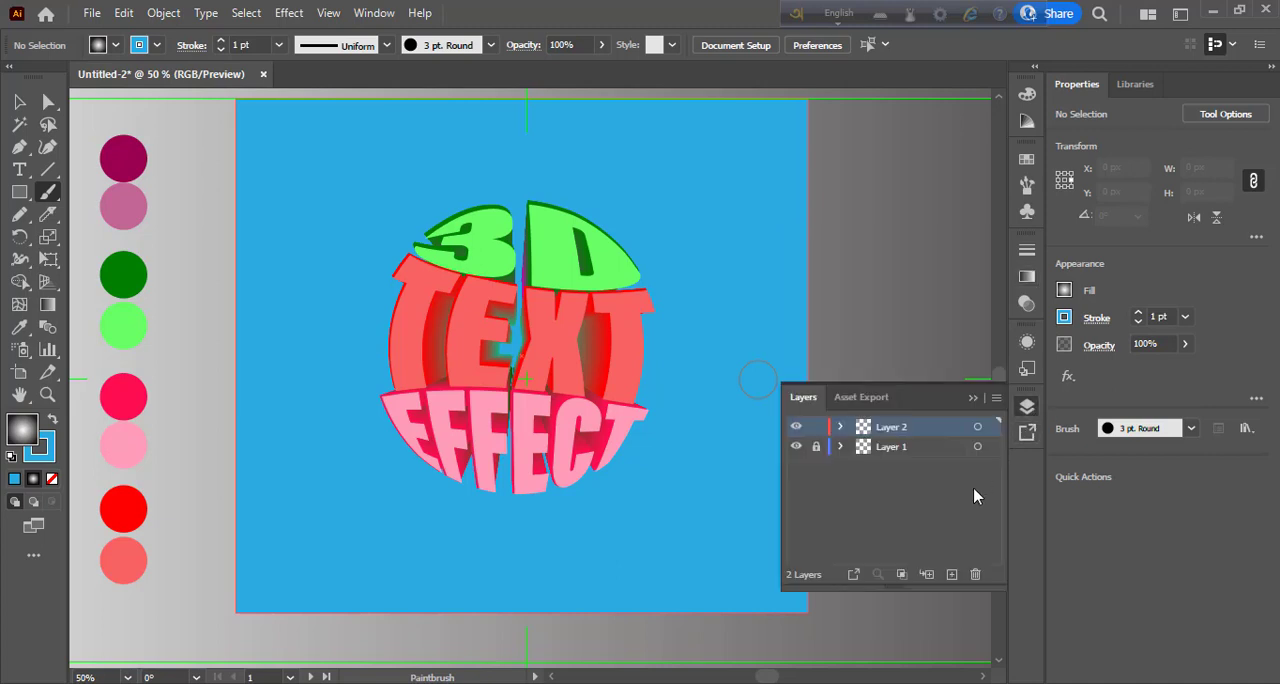
click(953, 575)
click(1027, 408)
key(slash)
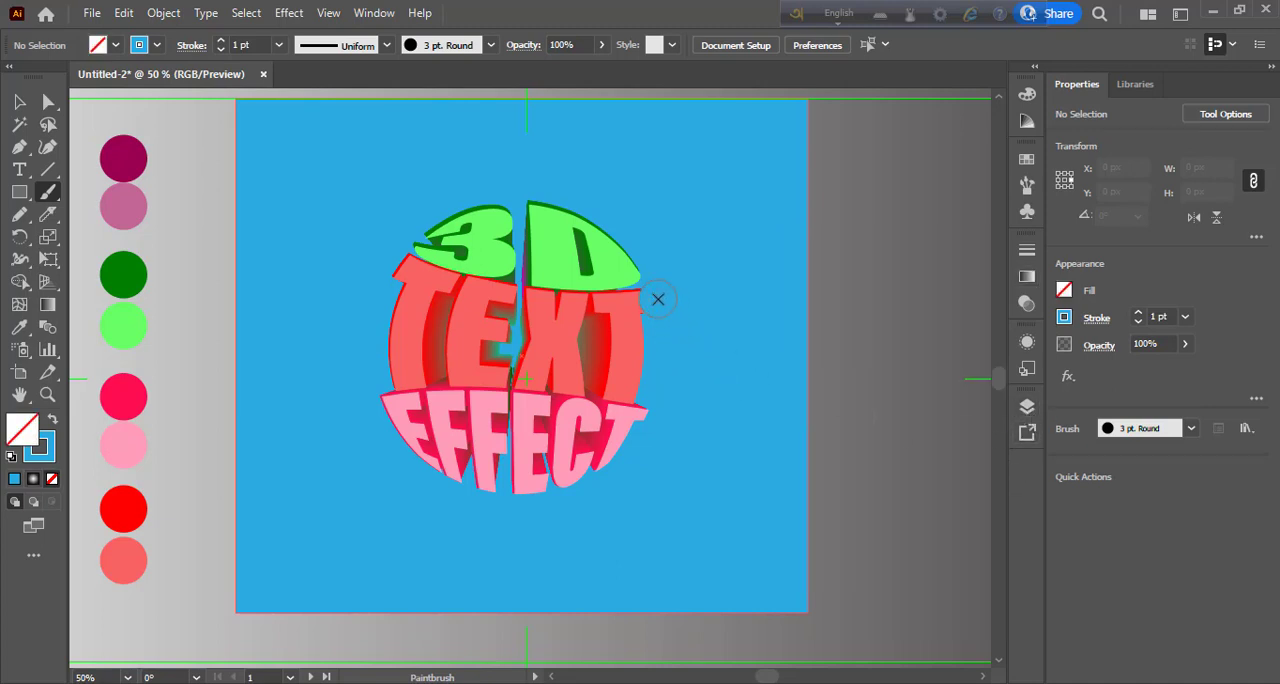
key(period)
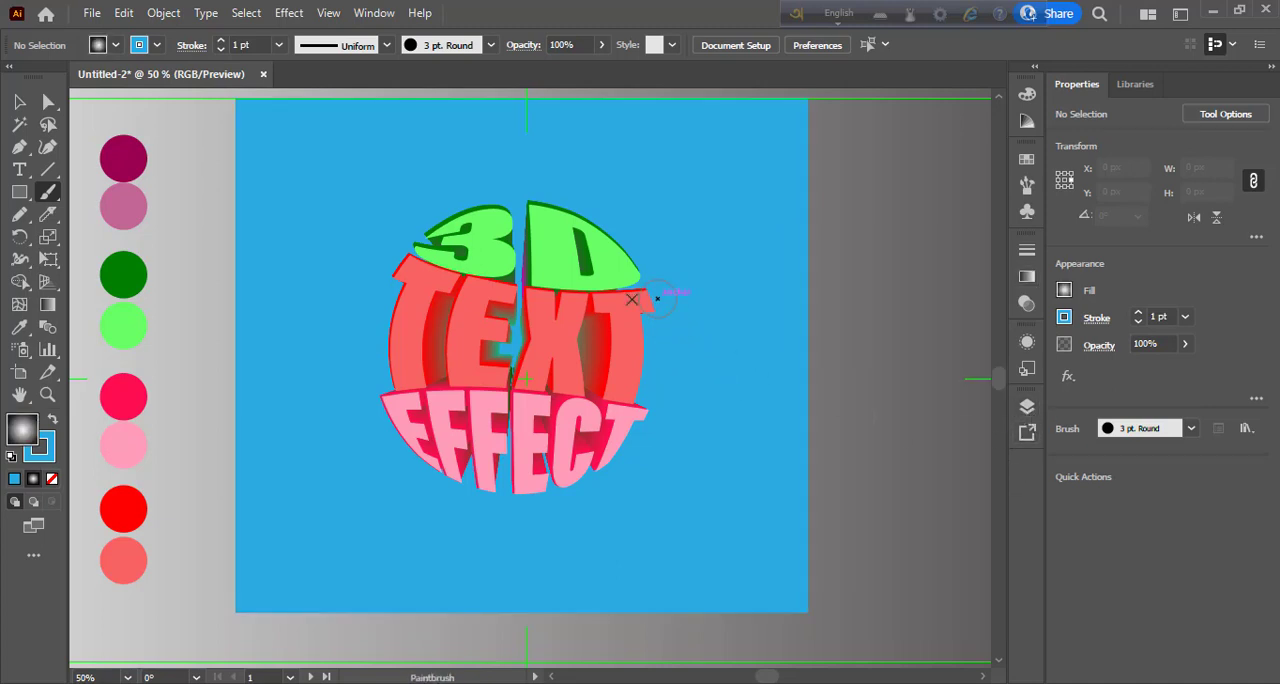
- Switch to the Blob Brush tool and undo the last action
click(48, 195)
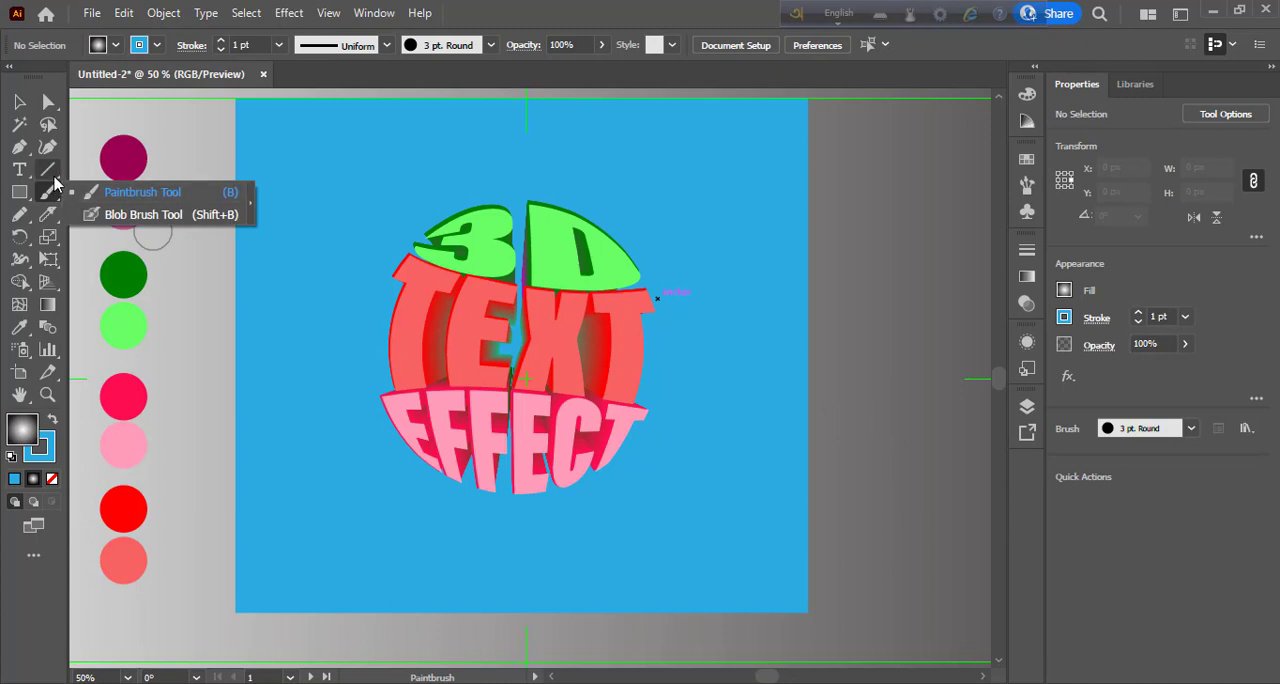
click(54, 176)
click(21, 214)
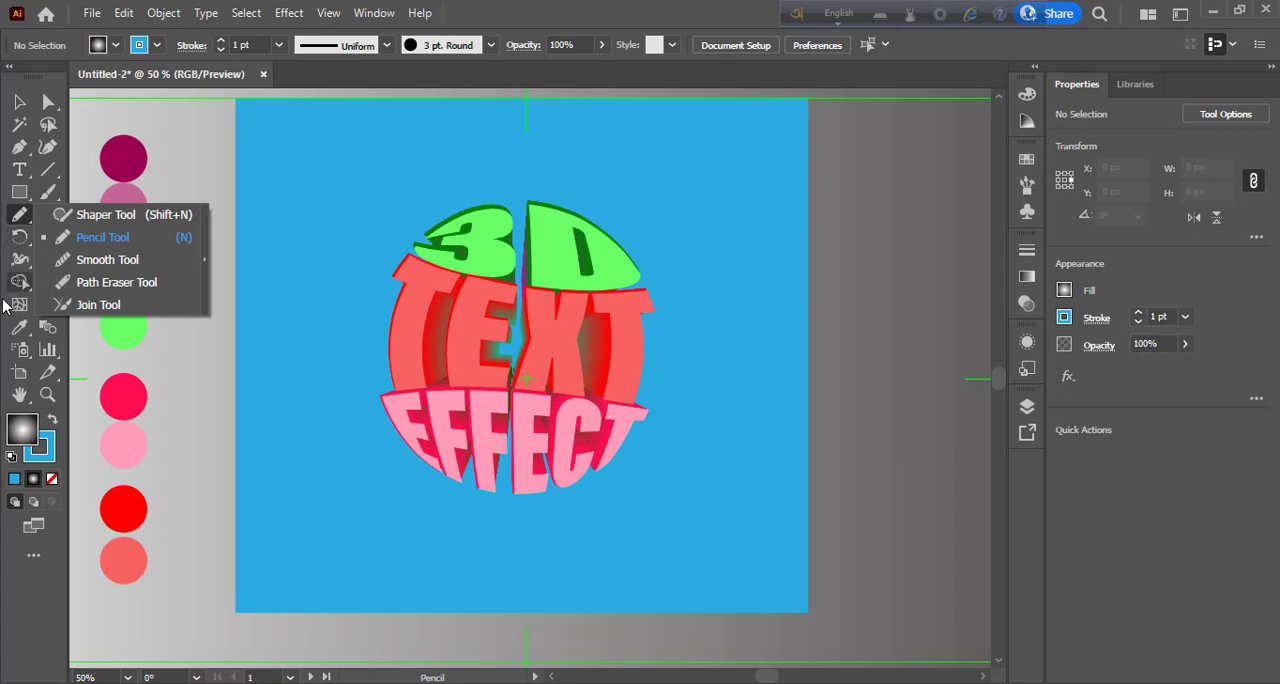
click(64, 193)
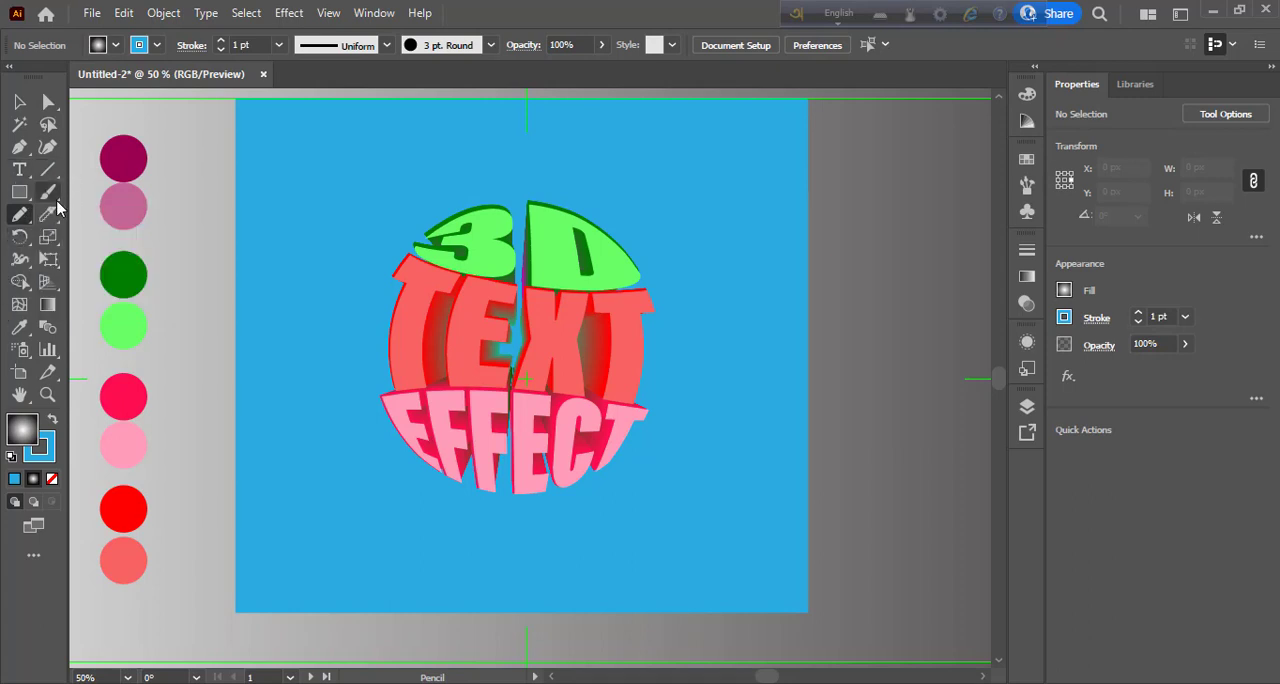
click(55, 196)
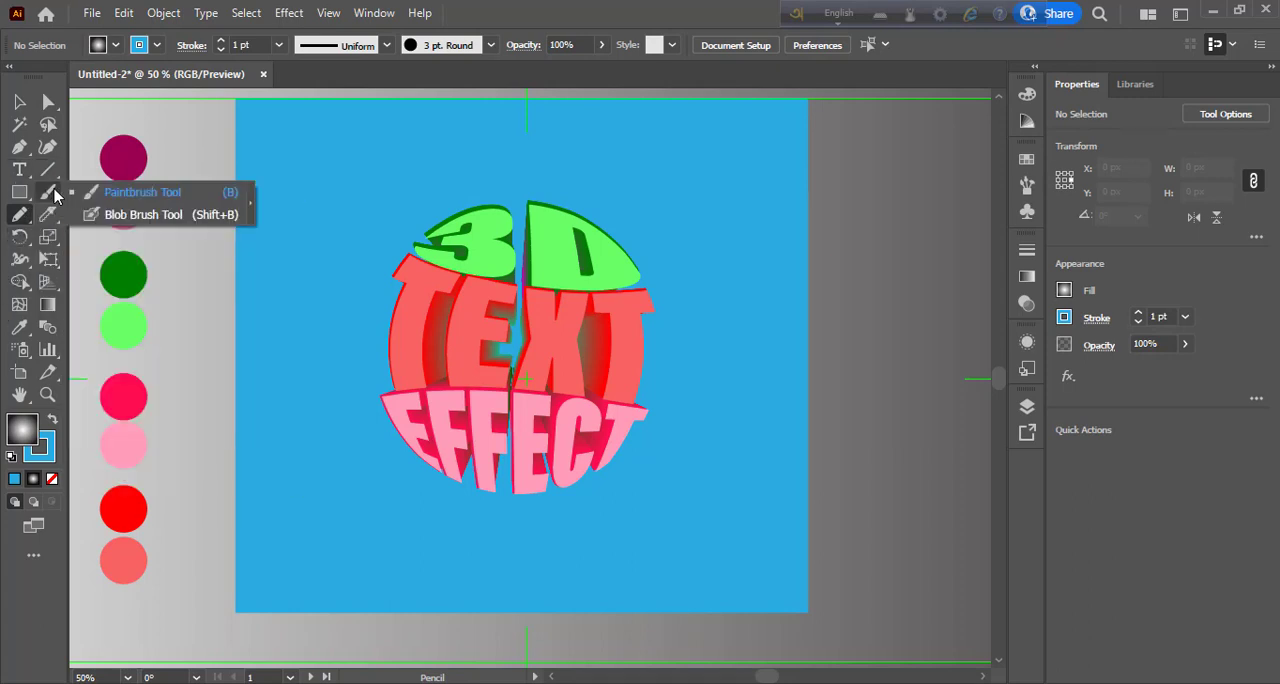
click(145, 216)
click(199, 283)
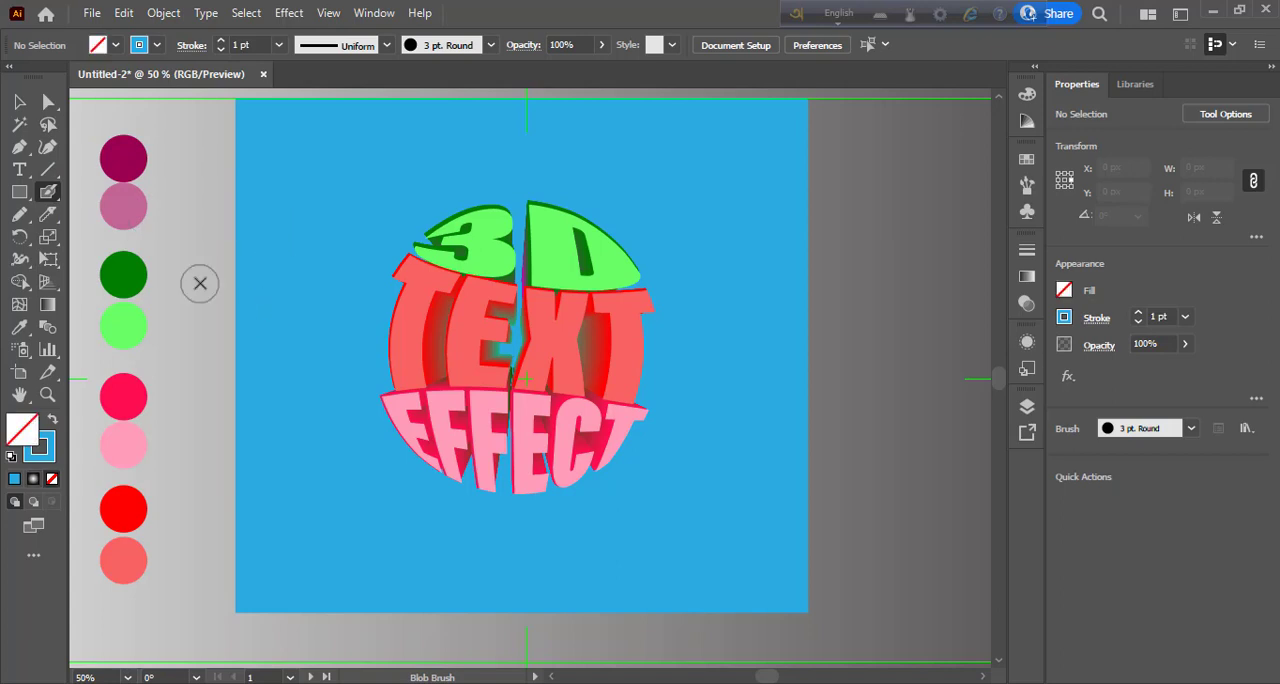
key(ctrl+z)
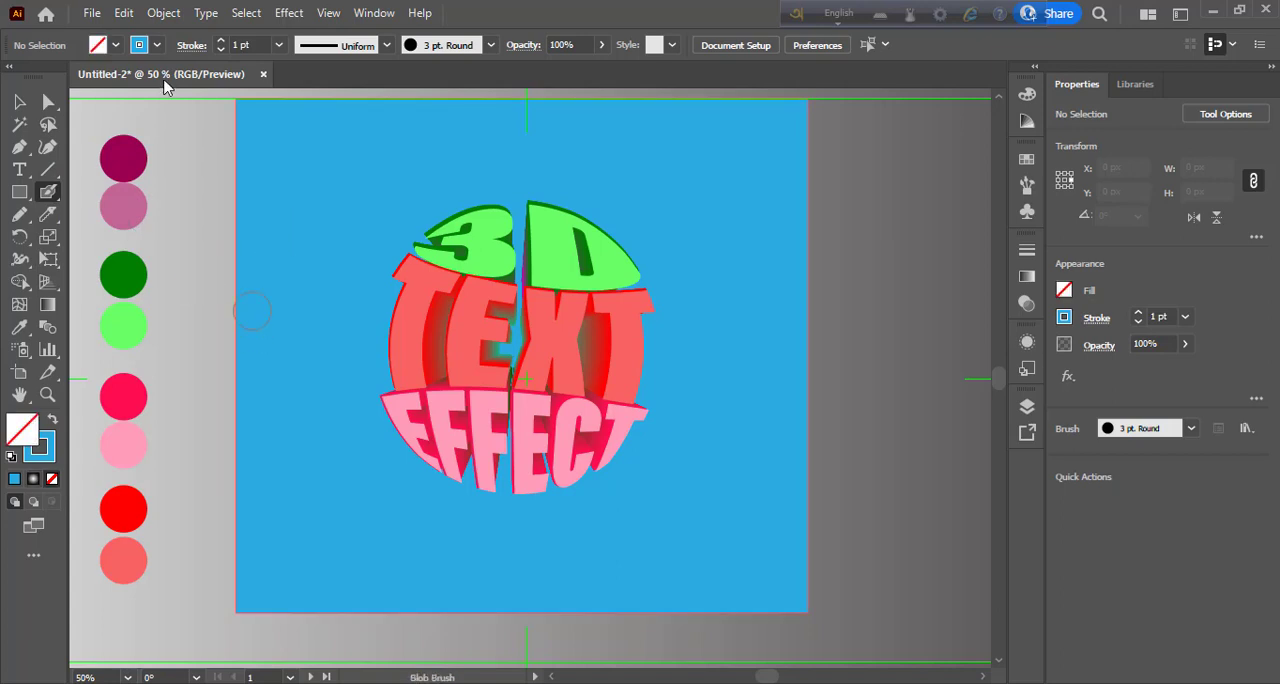
- Choose the 3 pt. Oval calligraphic brush for the Blob Brush
click(490, 45)
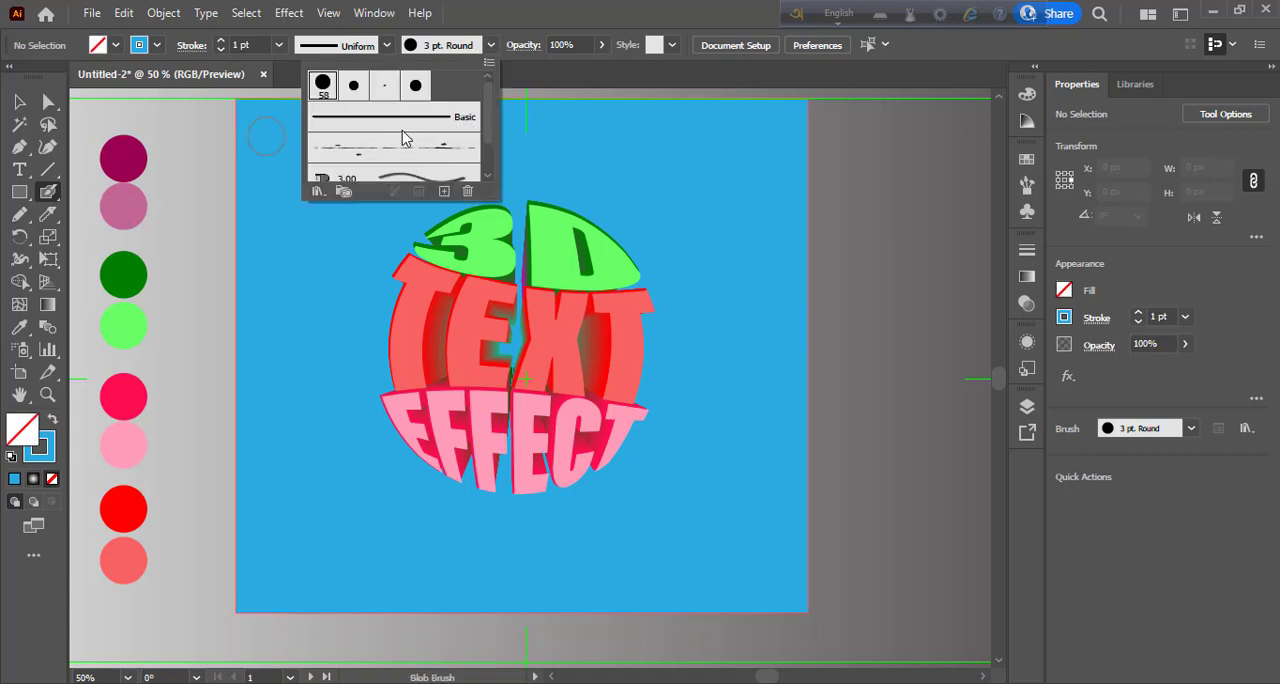
scroll(404, 137, down, 2)
scroll(404, 137, up, 2)
click(387, 89)
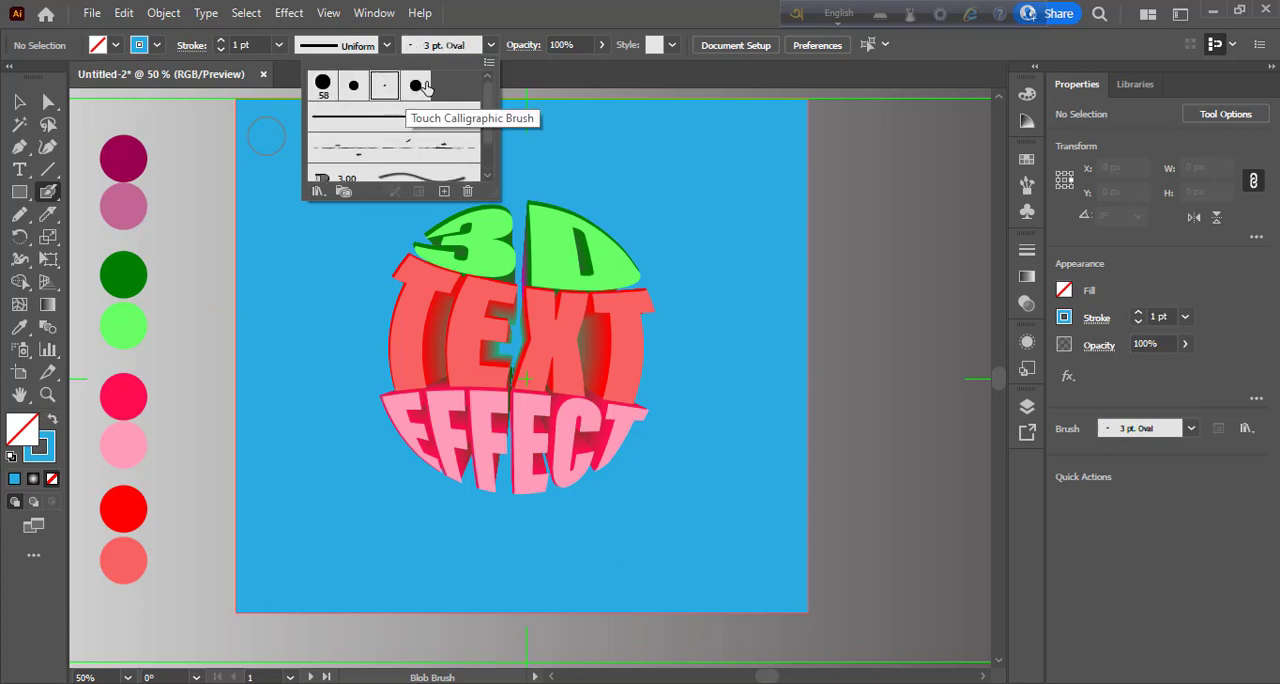
click(489, 63)
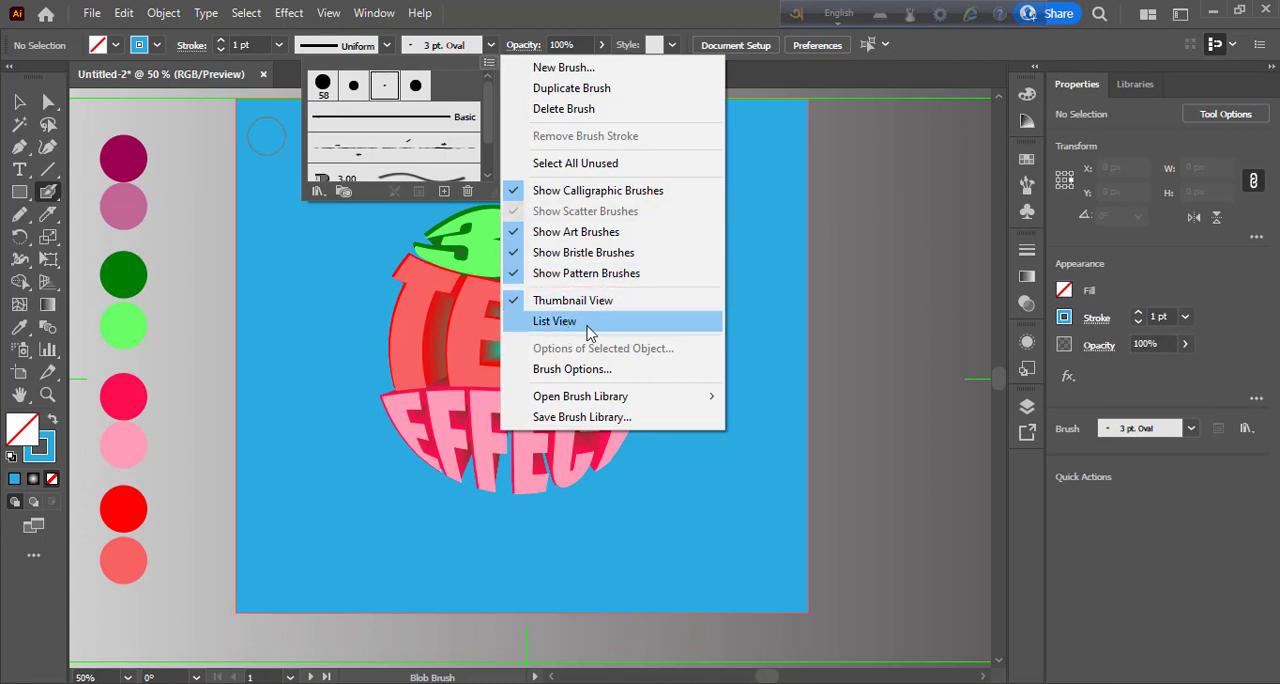
mouse_move(602, 396)
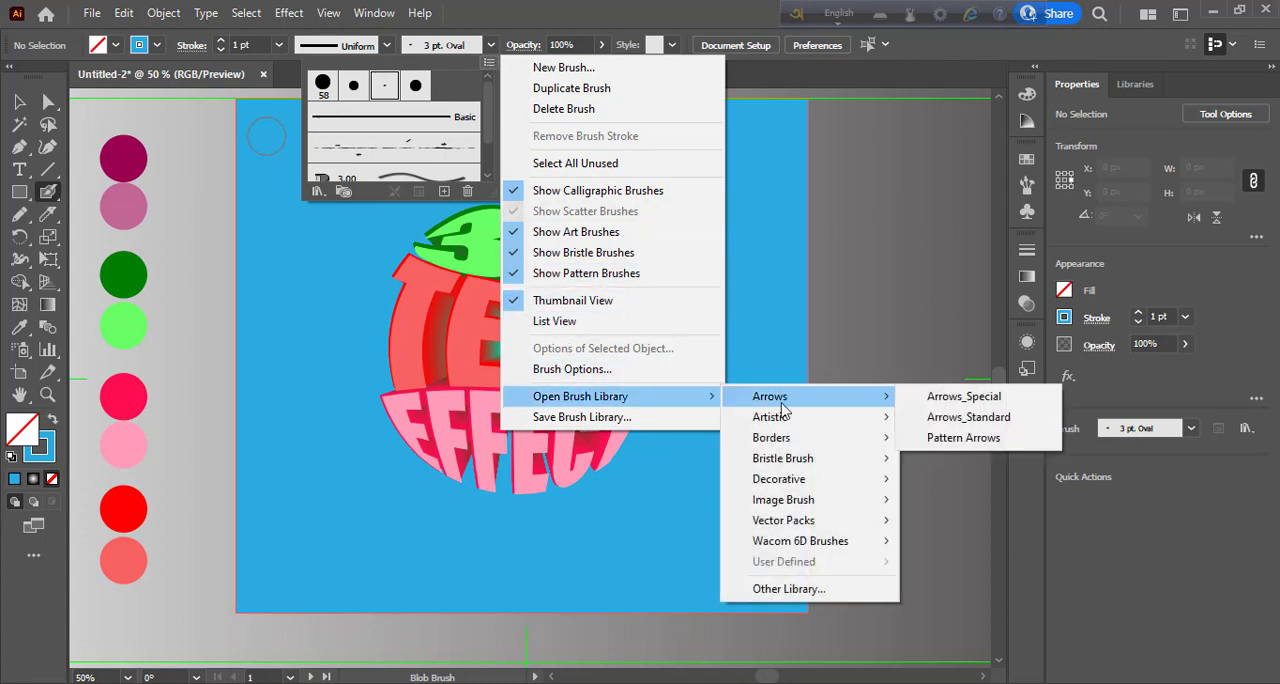
mouse_move(792, 465)
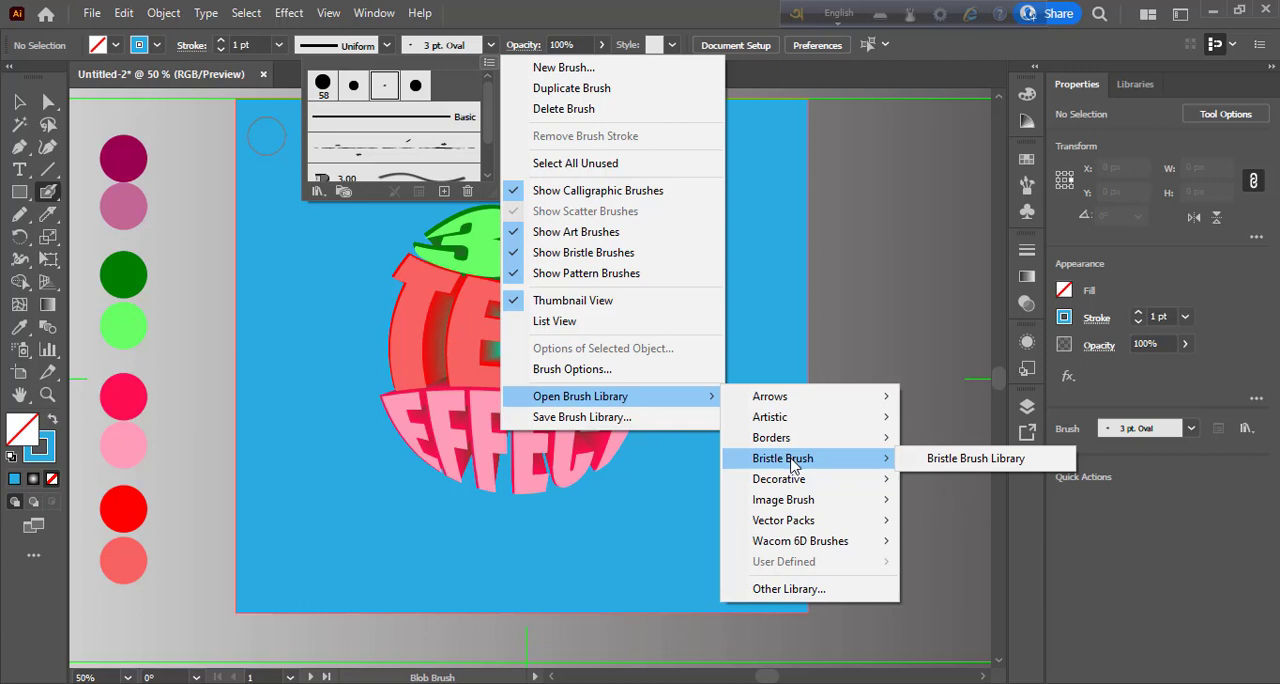
mouse_move(808, 507)
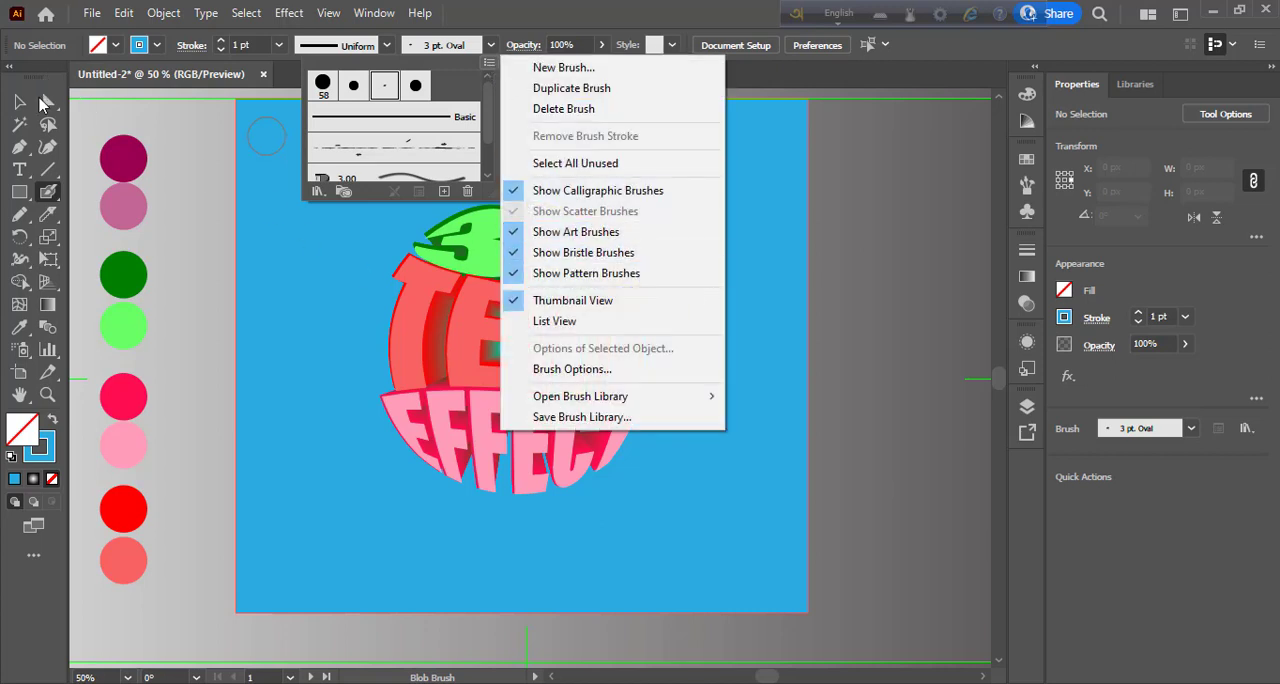
click(50, 199)
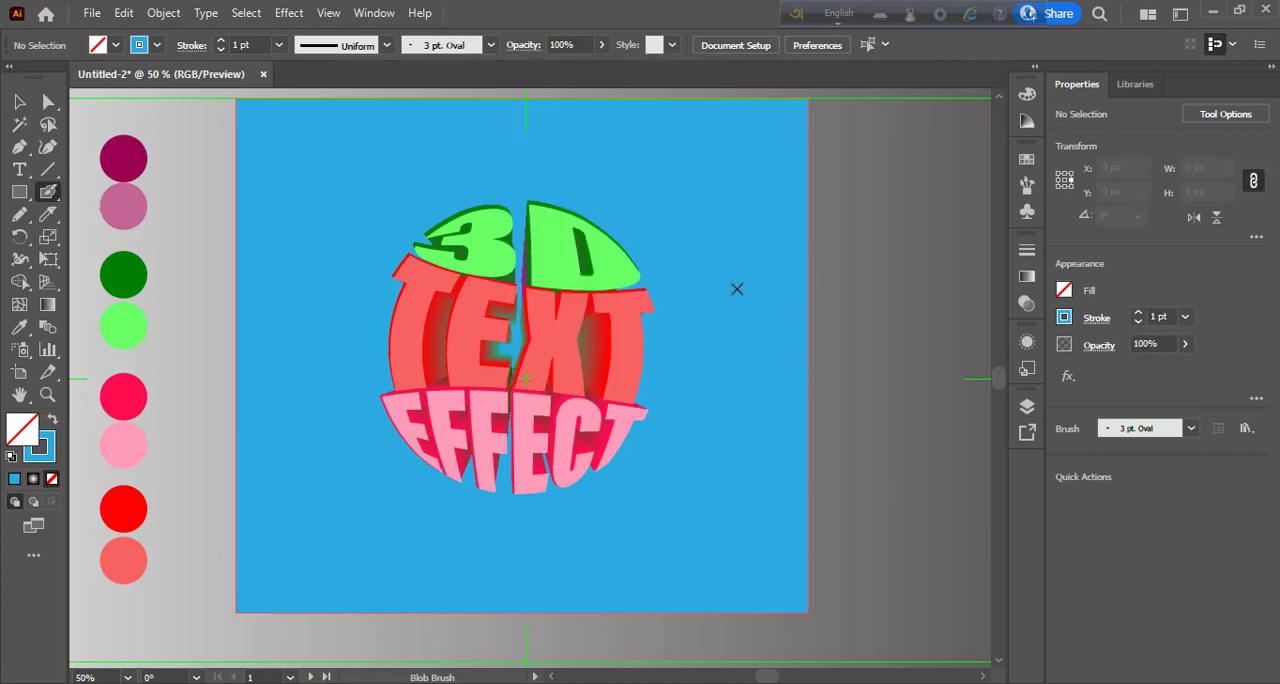